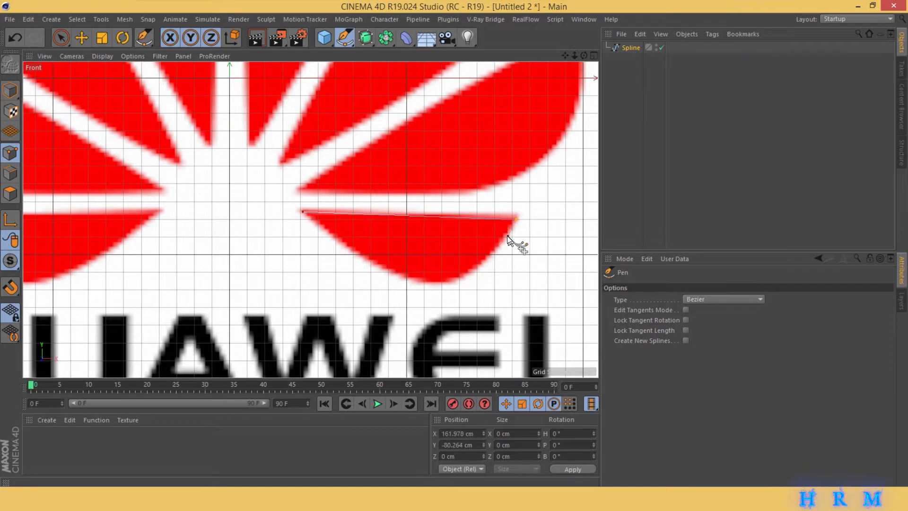
- Finish tracing the lower-right petal with the Pen tool, following its curved lower edge back to the start point, and deselect the spline
left_click(500, 244)
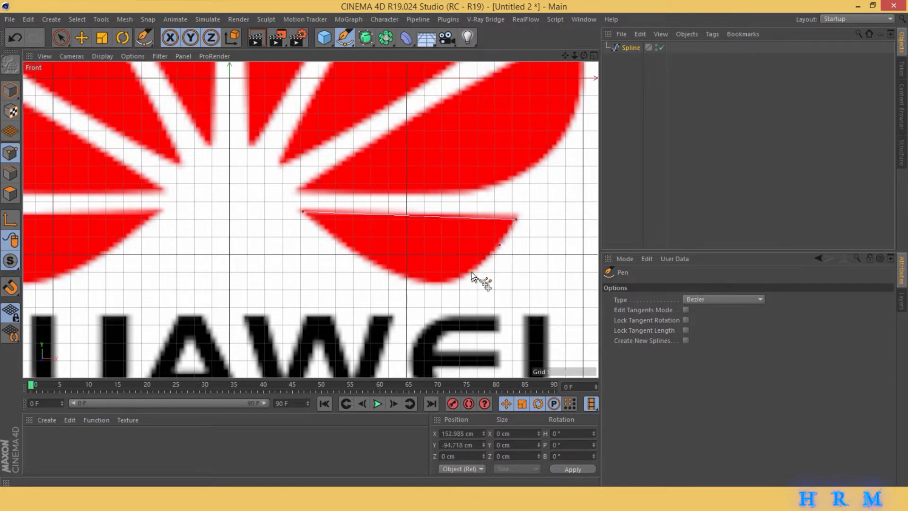
left_click(448, 282)
left_click(414, 281)
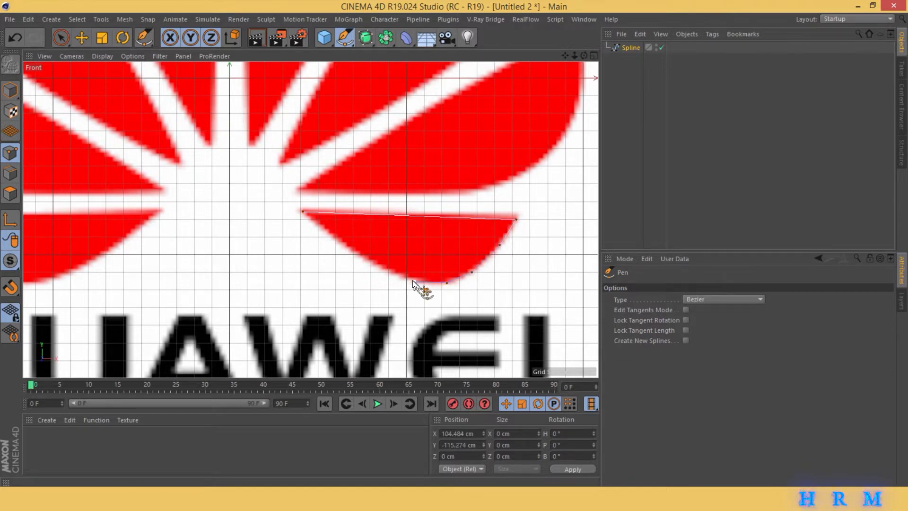
left_click(387, 269)
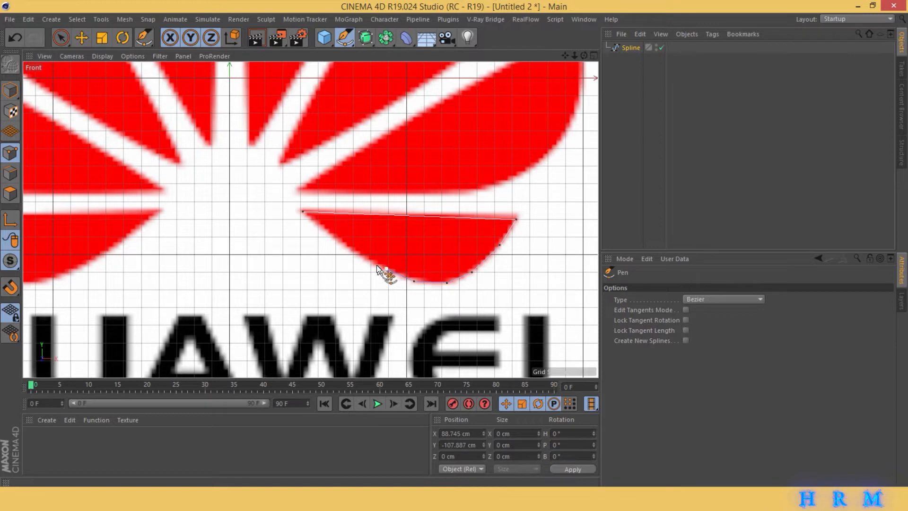
left_click(343, 242)
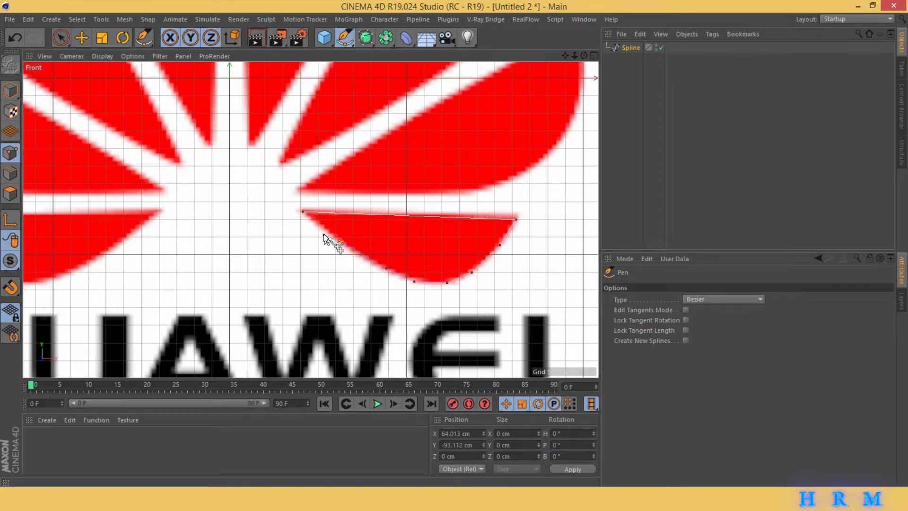
left_click(304, 213)
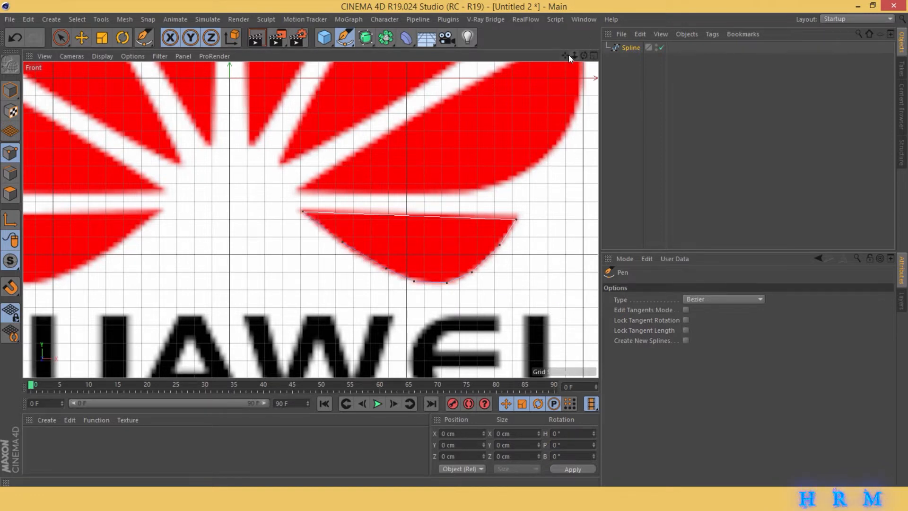
left_click_drag(568, 55, 548, 105)
left_click(636, 101)
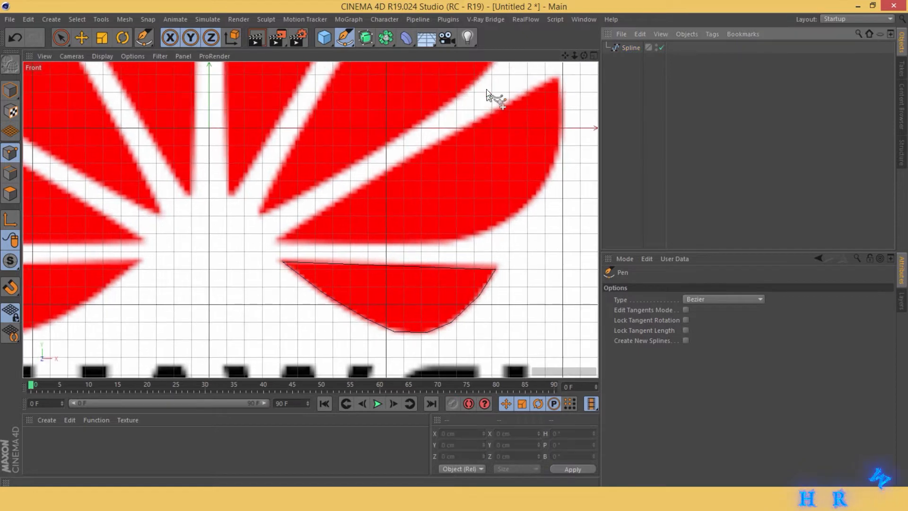
- Trace a closed Bezier spline around the large petal above the lower-right one, undoing the misplaced end point and closing at the start
left_click(279, 237)
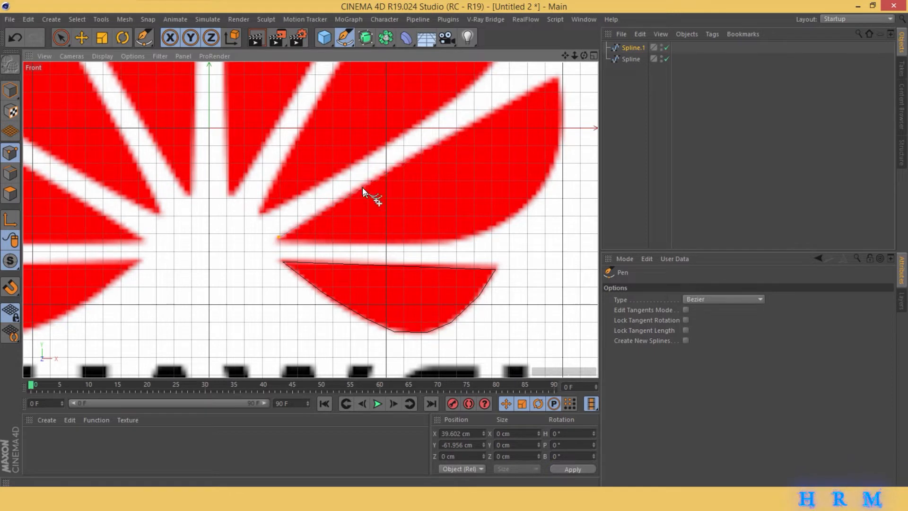
left_click(402, 162)
left_click(554, 77)
left_click(552, 169)
left_click(533, 197)
left_click(479, 235)
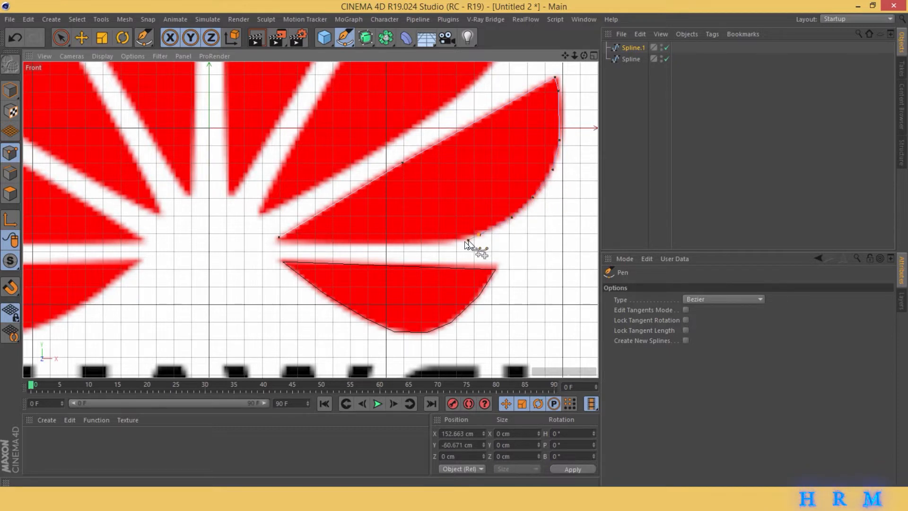
left_click(447, 243)
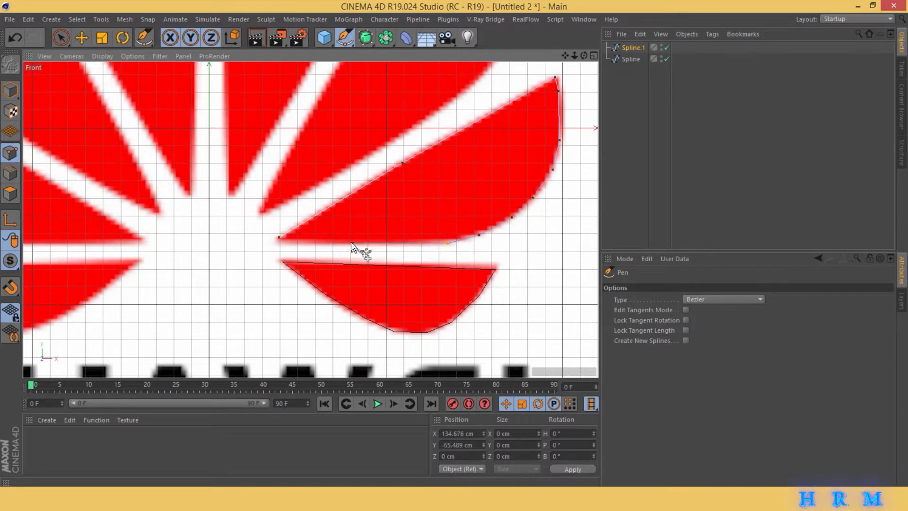
left_click(279, 243)
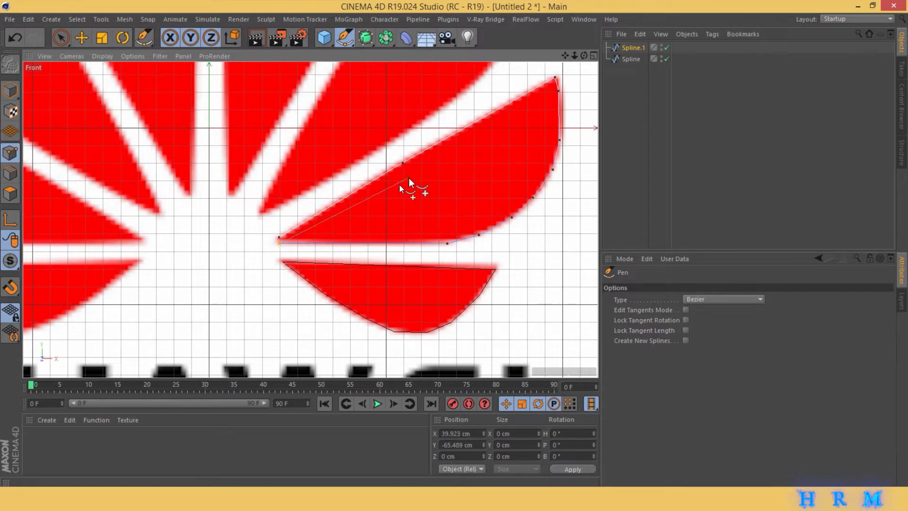
key("ctrl+z")
left_click(279, 237)
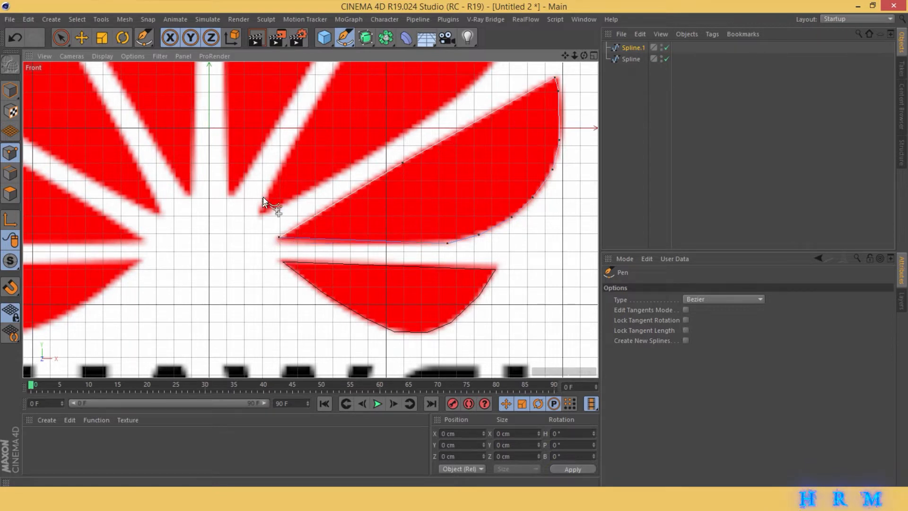
- Lower the inner tip point of the newly traced petal to about Y -63.6 cm
left_click(62, 38)
left_click(279, 238)
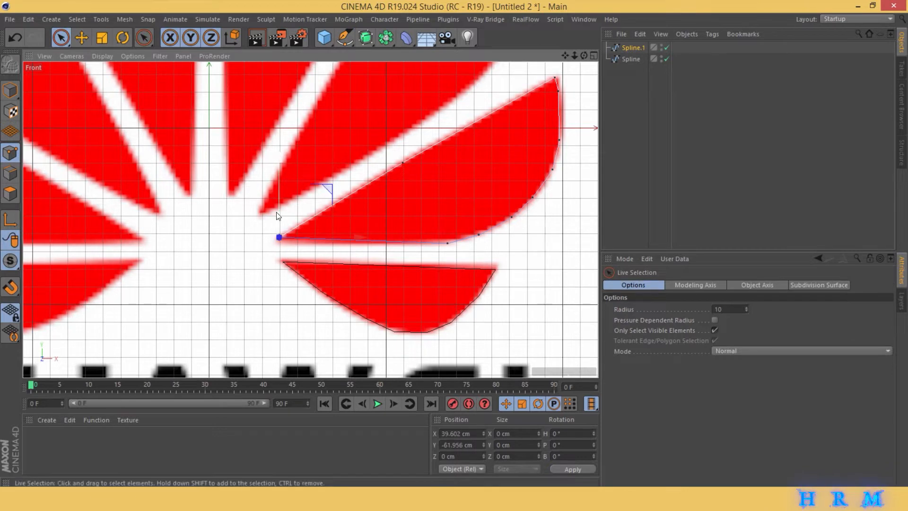
left_click_drag(277, 194, 277, 197)
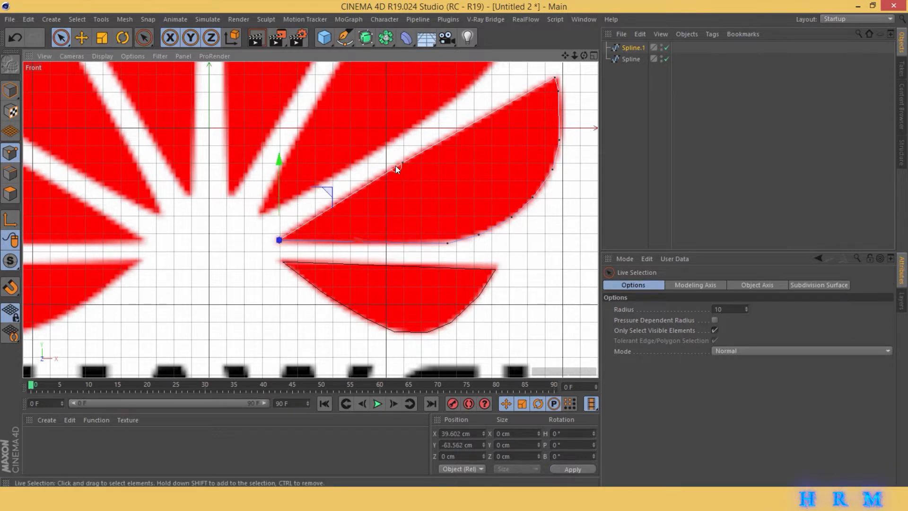
- Trace a closed spline around the upper-right petal and lower its inner tip point to about Y -49.3 cm
left_click_drag(147, 39, 182, 71)
left_click_drag(565, 56, 595, 184)
left_click_drag(577, 55, 549, 79)
left_click(275, 358)
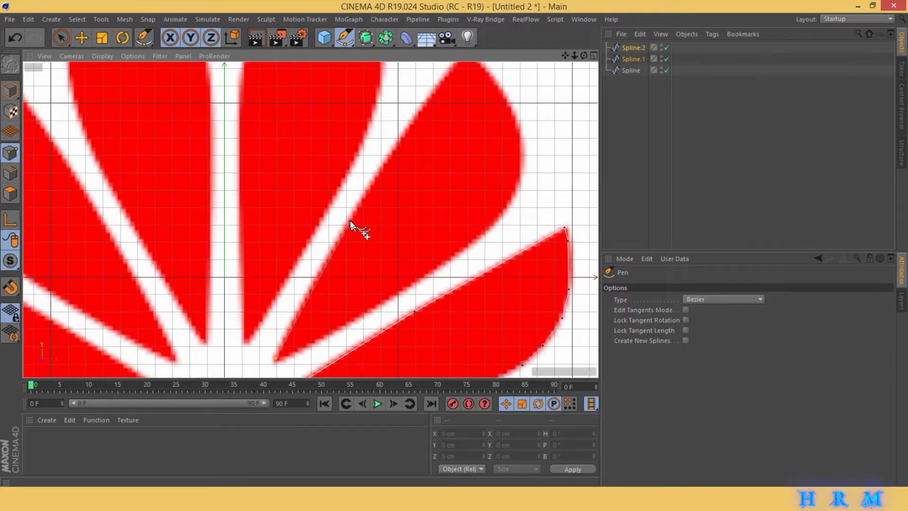
left_click(349, 221)
left_click(409, 127)
left_click_drag(565, 55, 530, 85)
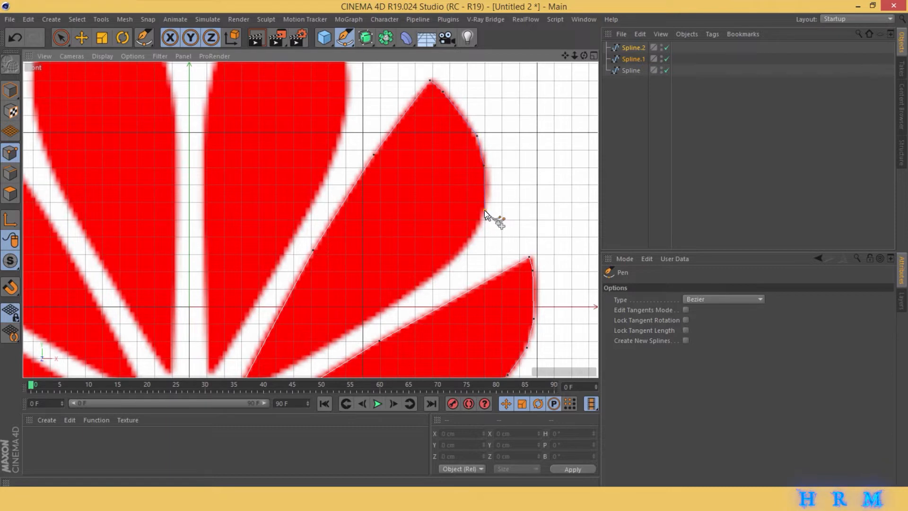
left_click(471, 241)
left_click(419, 287)
left_click_drag(566, 56, 662, 5)
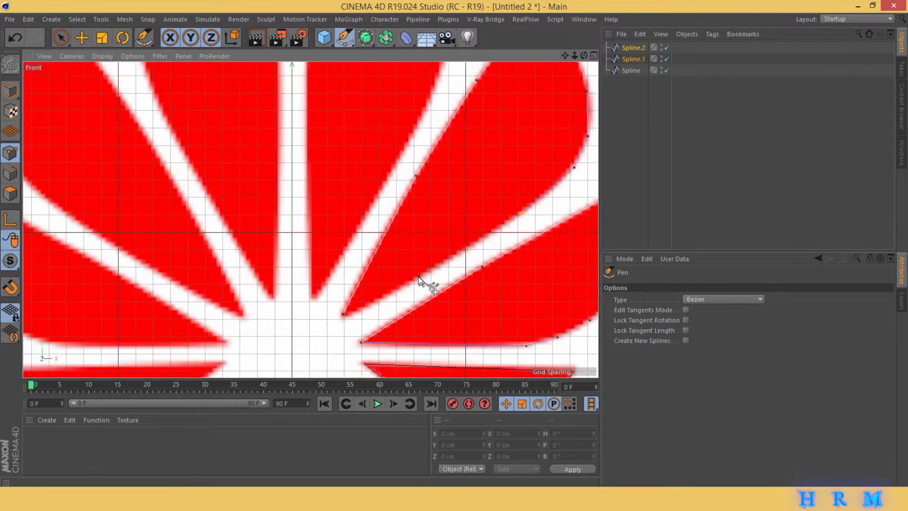
left_click(344, 314)
key("space")
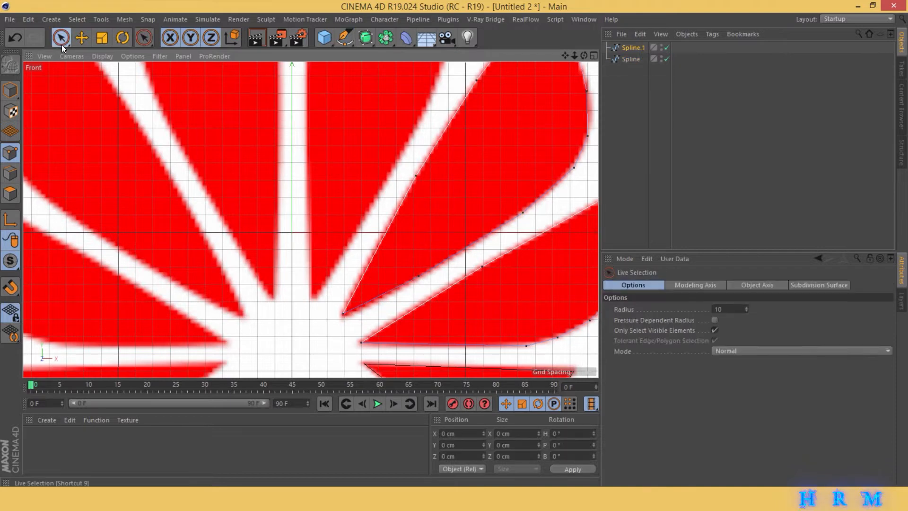
left_click(343, 314)
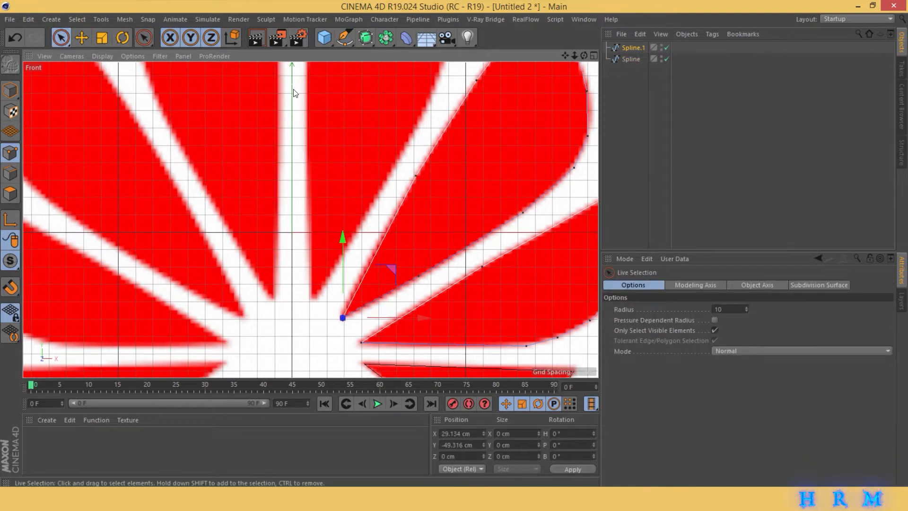
left_click(347, 37)
left_click(314, 296)
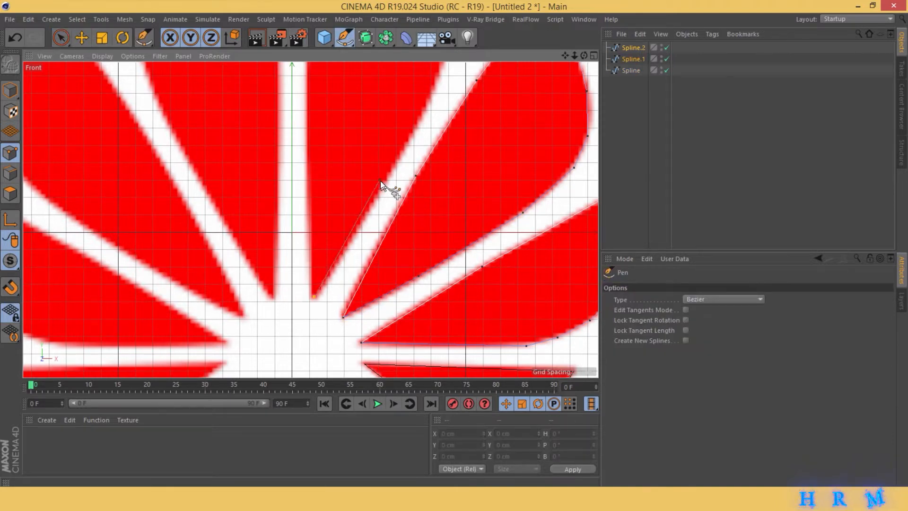
left_click(383, 184)
scroll(310, 220, "down", 1)
scroll(311, 220, "up", 3)
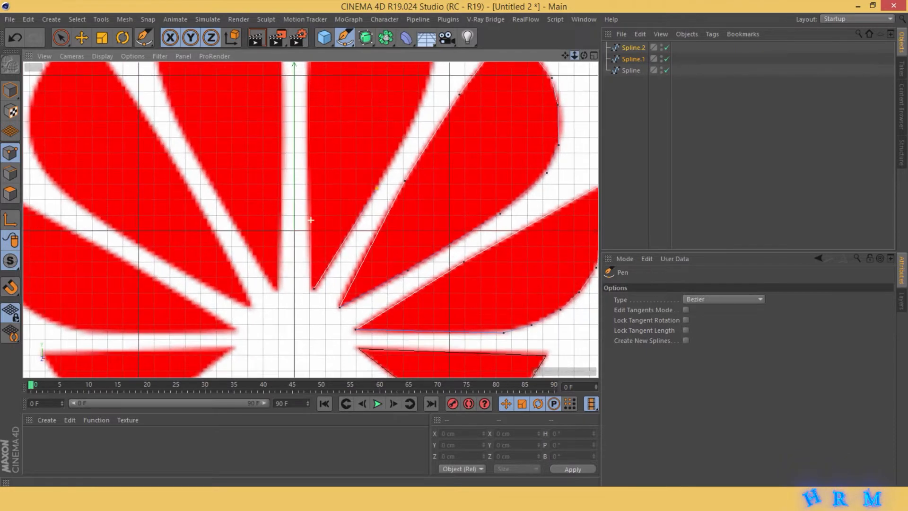
- Trace a separate closed spline around the top petal just right of the vertical axis, and deselect it
left_click(637, 117)
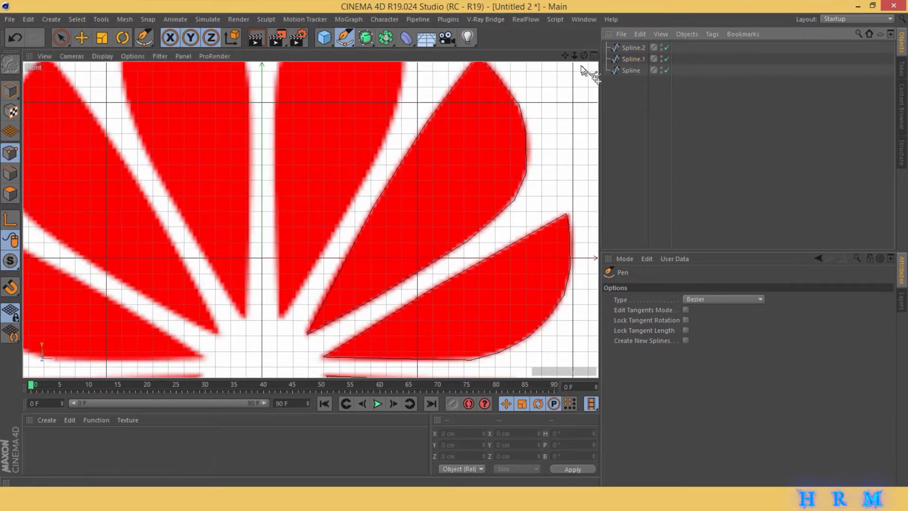
scroll(311, 220, "down", 2)
scroll(311, 220, "up", 1)
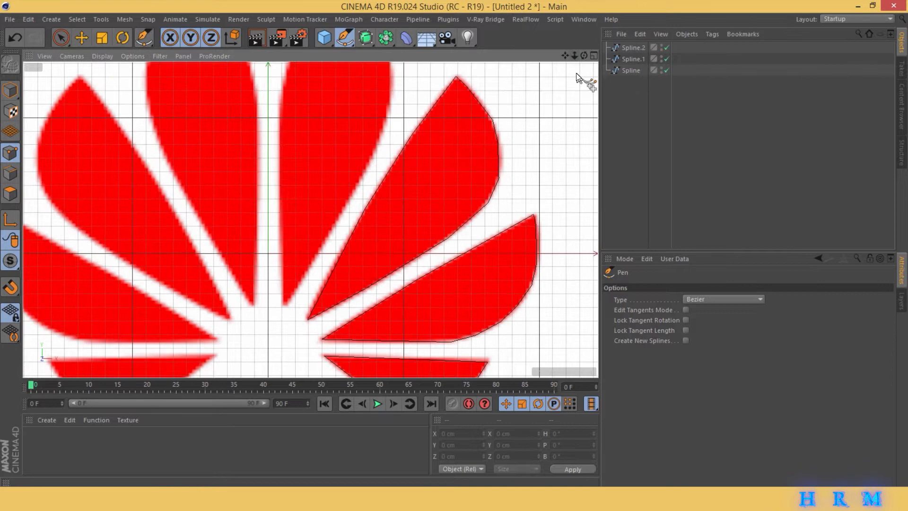
left_click(285, 303)
left_click(337, 220)
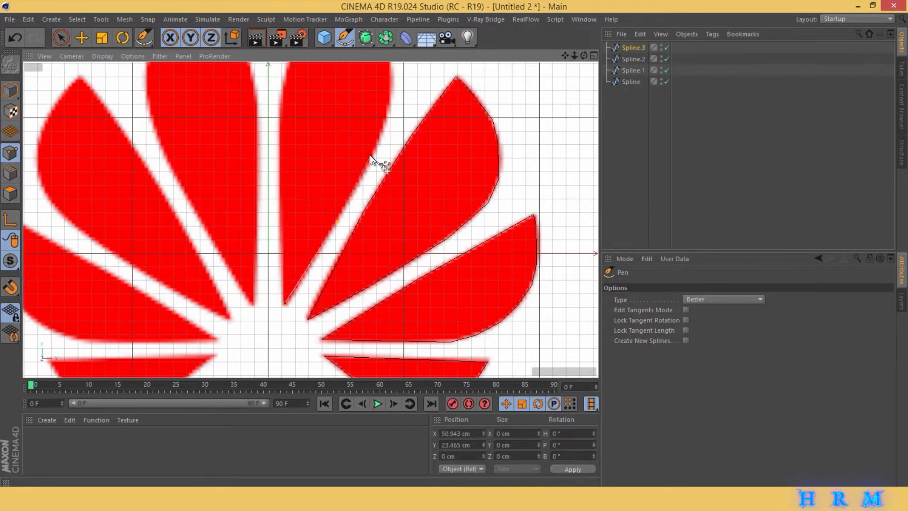
left_click(373, 155)
left_click(388, 109)
left_click_drag(565, 56, 559, 168)
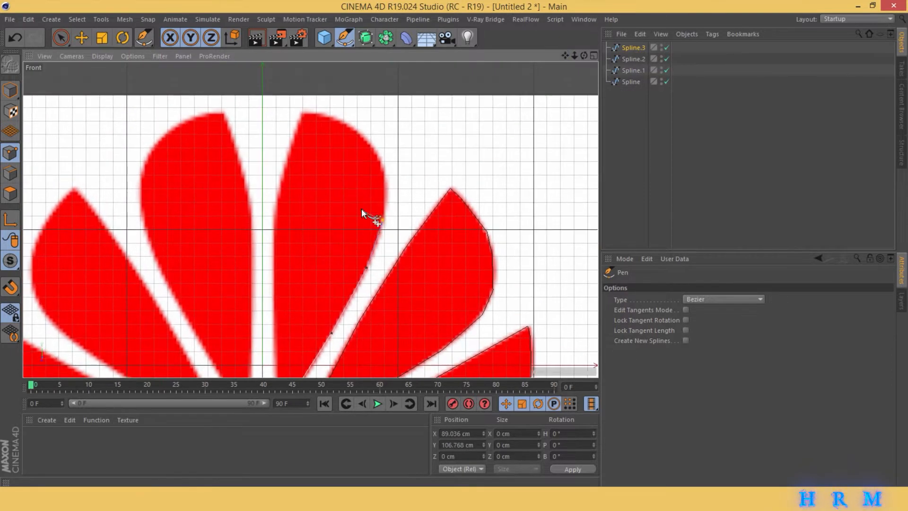
left_click(373, 145)
left_click(349, 125)
left_click(316, 115)
left_click_drag(565, 56, 592, 0)
left_click(305, 299)
left_click(643, 161)
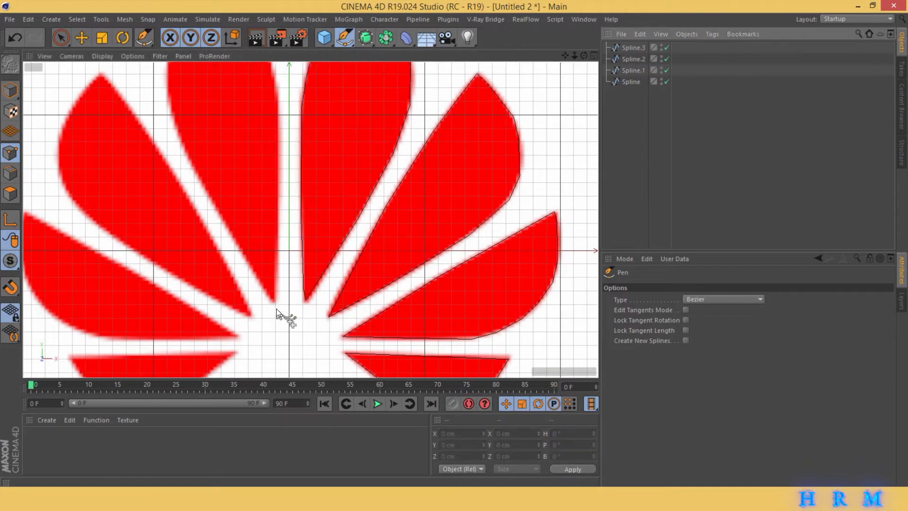
- Trace a closed spline around the top petal just left of the vertical axis, and deselect it
left_click(274, 302)
left_click(278, 238)
left_click(279, 99)
middle_click_drag(283, 98, 353, 225, "alt")
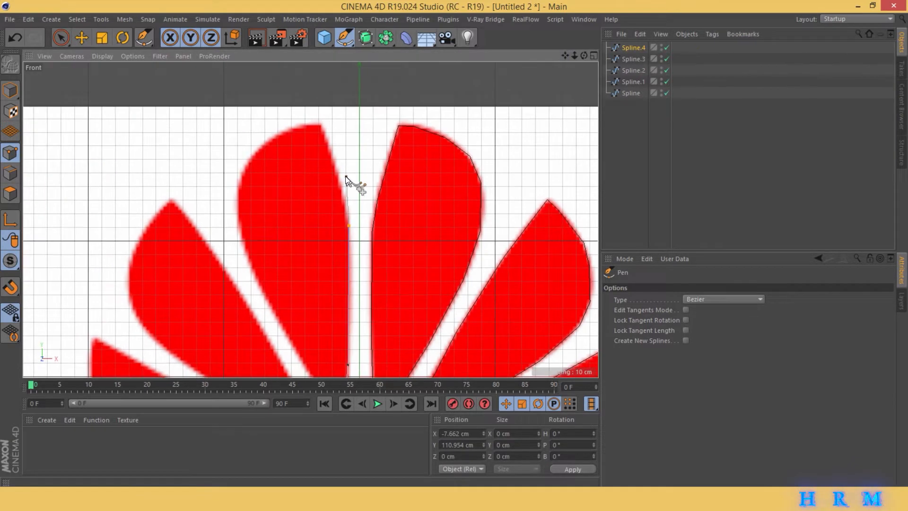
left_click(331, 154)
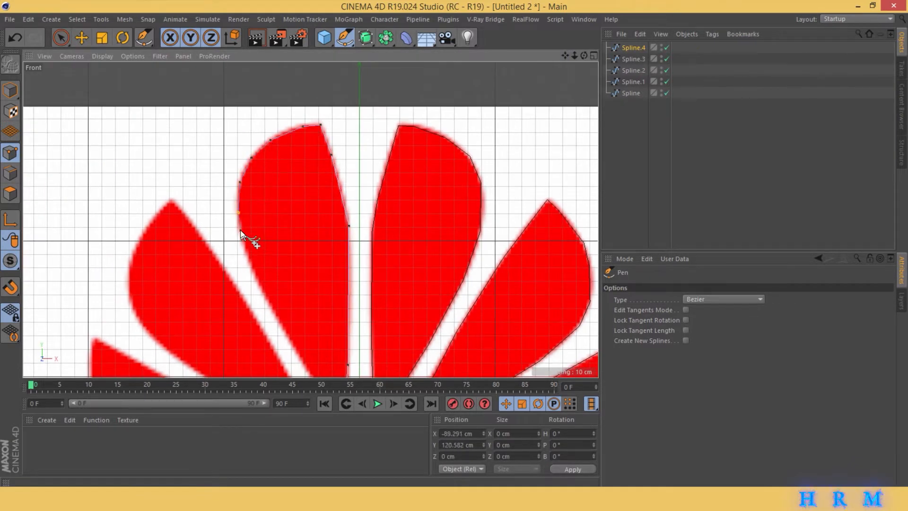
left_click_drag(566, 56, 562, 0)
left_click(319, 260)
left_click(341, 291)
left_click(643, 161)
- Trace a closed spline around the upper-left petal from its inner tip over the outer point and back, and deselect it
left_click(317, 302)
left_click(294, 256)
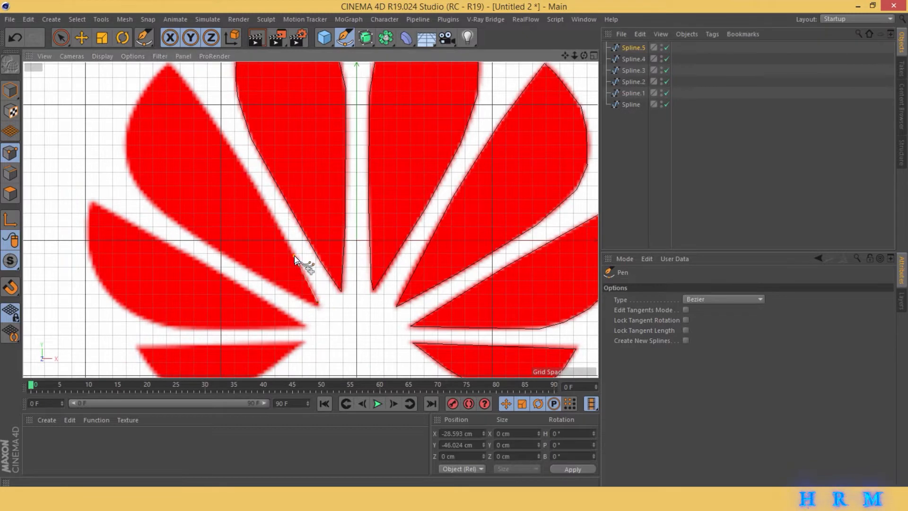
left_click(250, 178)
left_click(213, 121)
left_click(169, 65)
left_click(130, 170)
left_click(141, 193)
left_click(317, 302)
left_click(644, 161)
- Trace a closed spline around the large left petal below the upper-left one, returning to its inner tip
left_click_drag(566, 56, 677, 0)
left_click(416, 265)
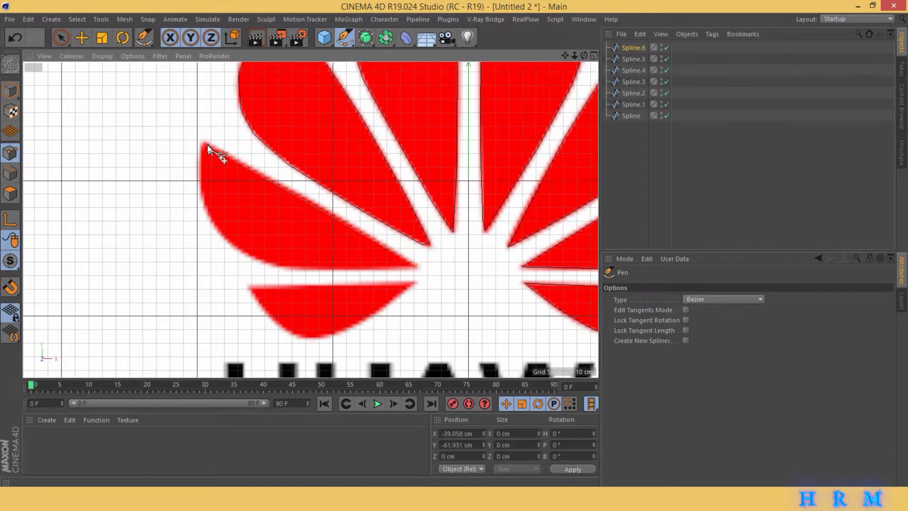
left_click(203, 142)
left_click(305, 269)
left_click(416, 265)
- Trace a closed spline around the small lower-left petal, from its inner tip along the straight top edge and the curved bottom
left_click(414, 283)
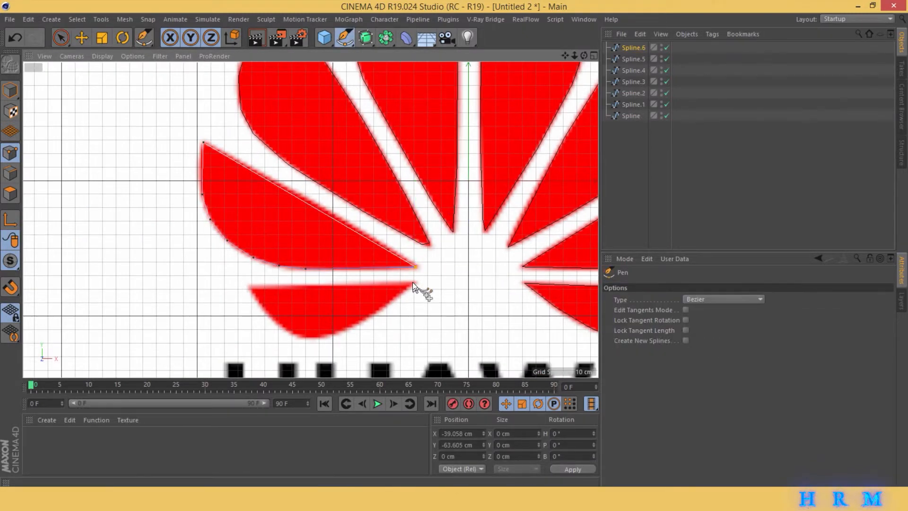
left_click(249, 288)
left_click(261, 305)
left_click(276, 325)
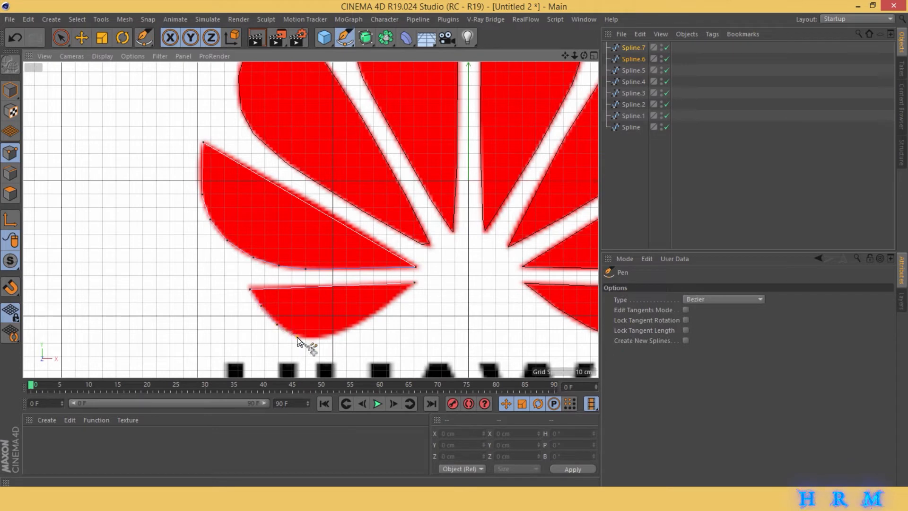
left_click(342, 331)
left_click(413, 287)
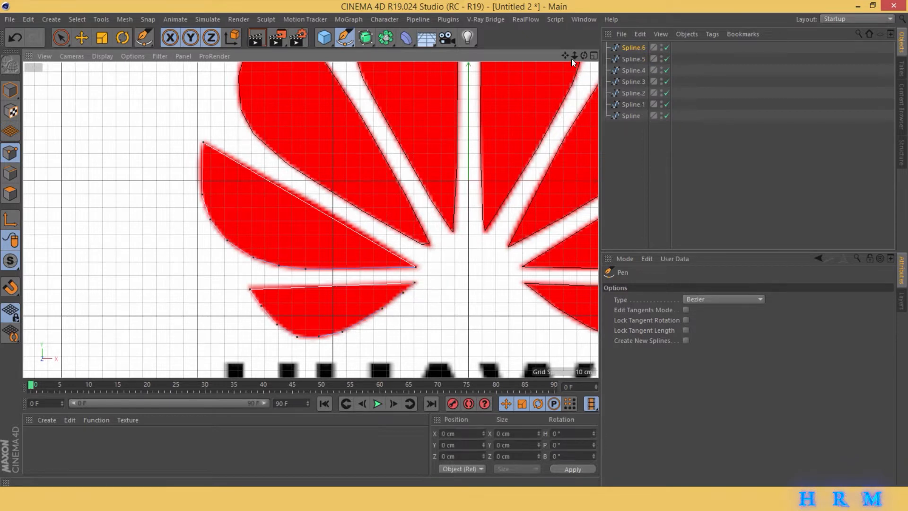
- Switch from the front view to the perspective view and select all eight petal splines with all their points
left_click_drag(574, 55, 604, 51)
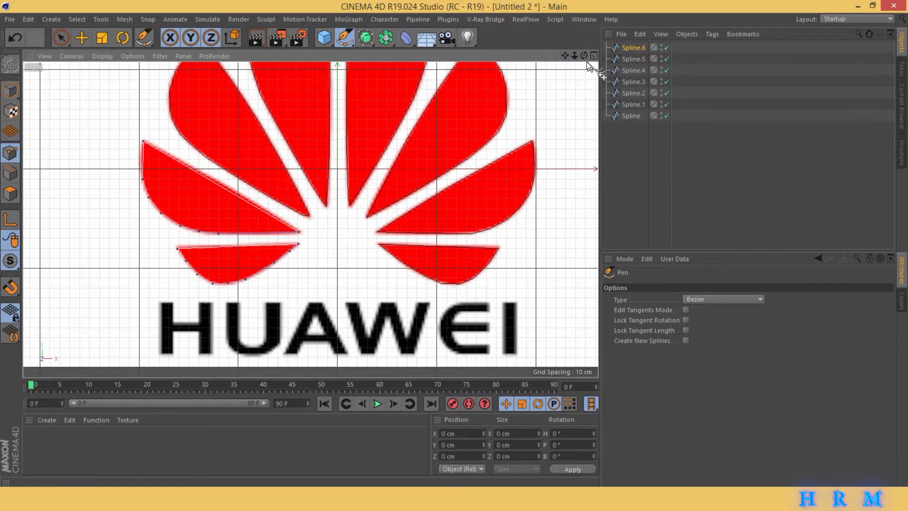
left_click(593, 56)
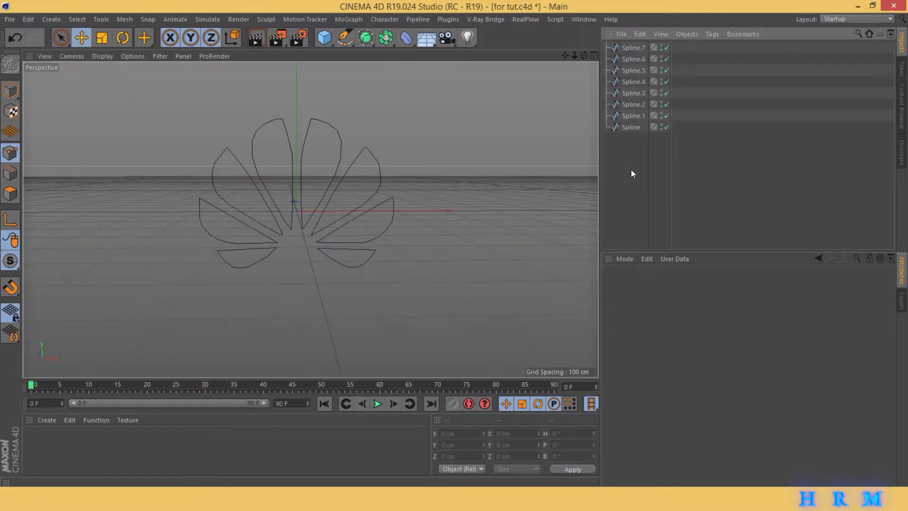
left_click_drag(620, 168, 728, 43)
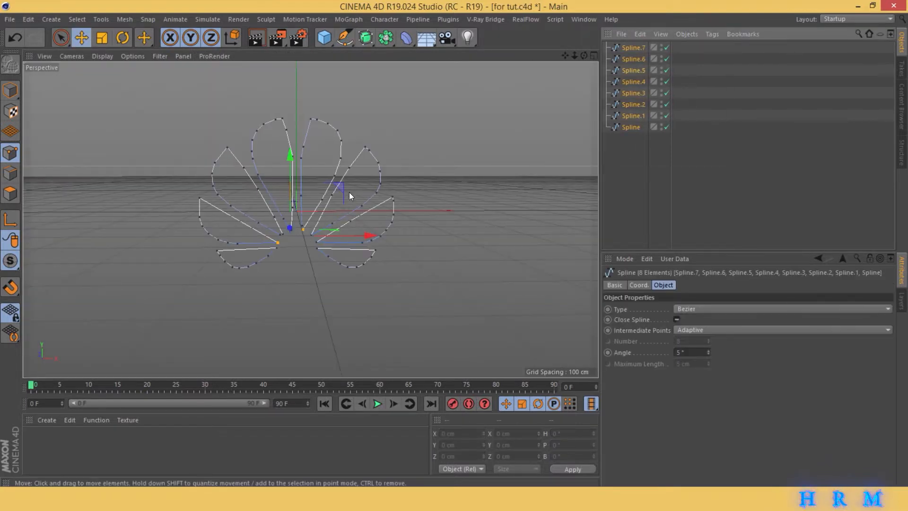
scroll(325, 171, "up", 3)
key("ctrl+a")
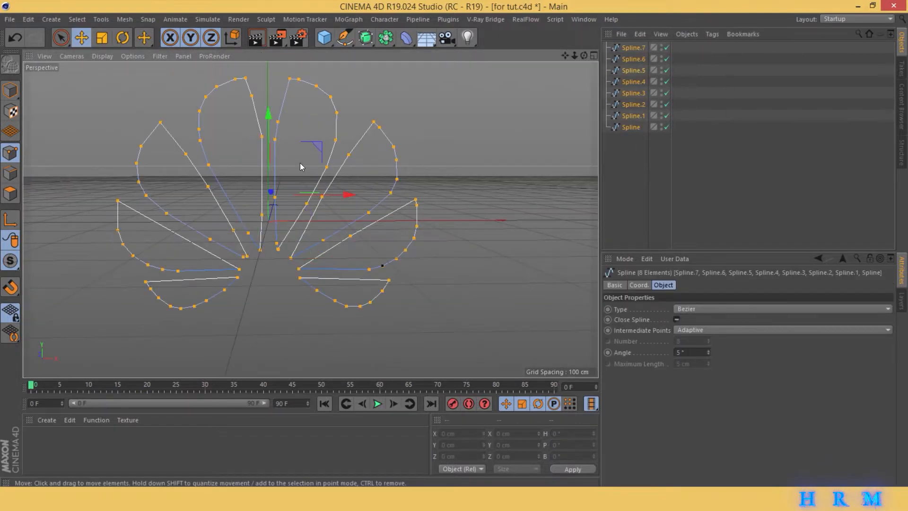
- Apply Soft Interpolation to all points of the eight petal splines and bring back the four-view layout
right_click(301, 163)
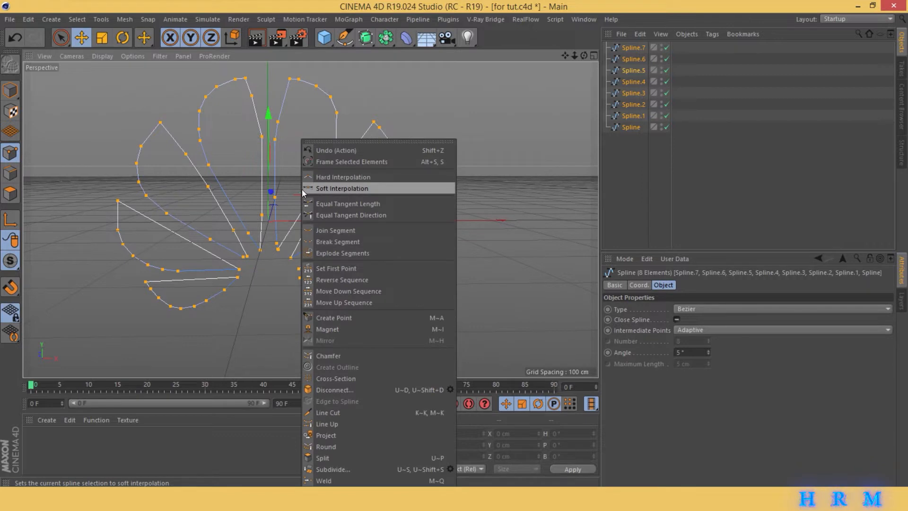
left_click(398, 188)
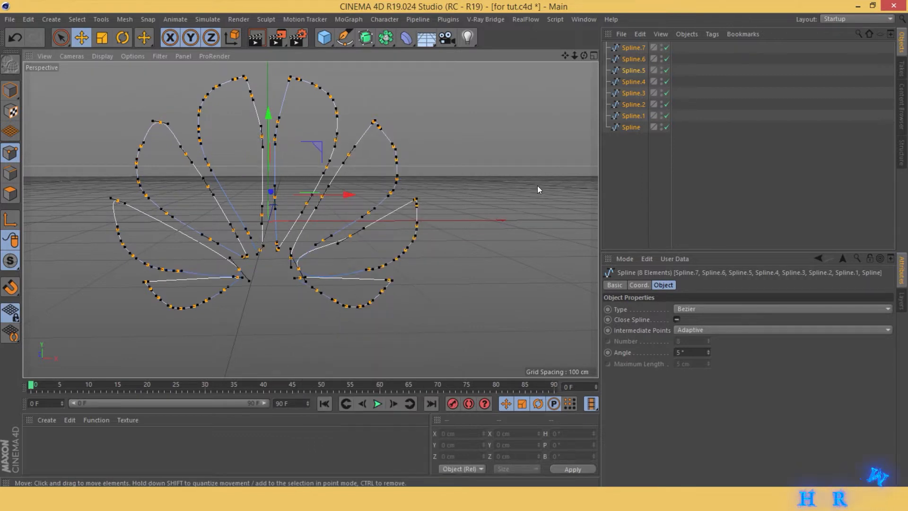
left_click(593, 56)
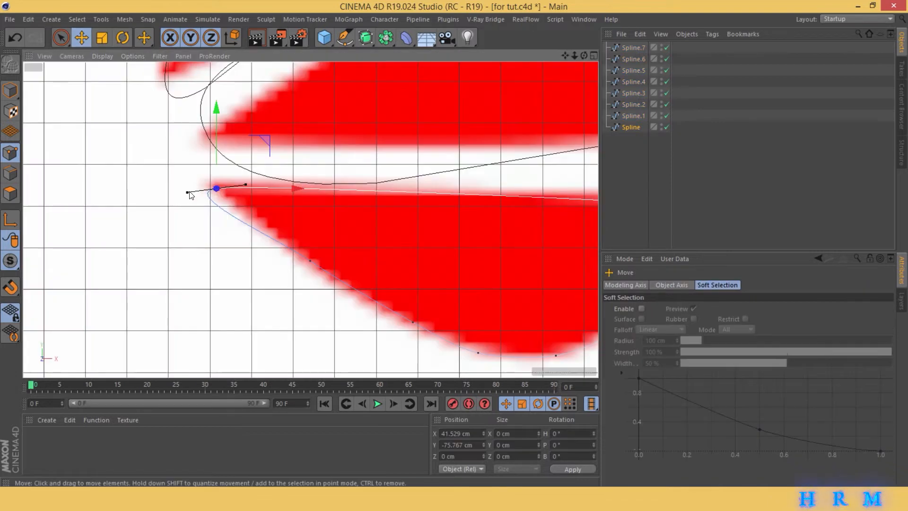
- In the front view, shorten the tangents at both tips of the small lower-right petal and align its outer tip with the reference
left_click_drag(191, 195, 207, 193)
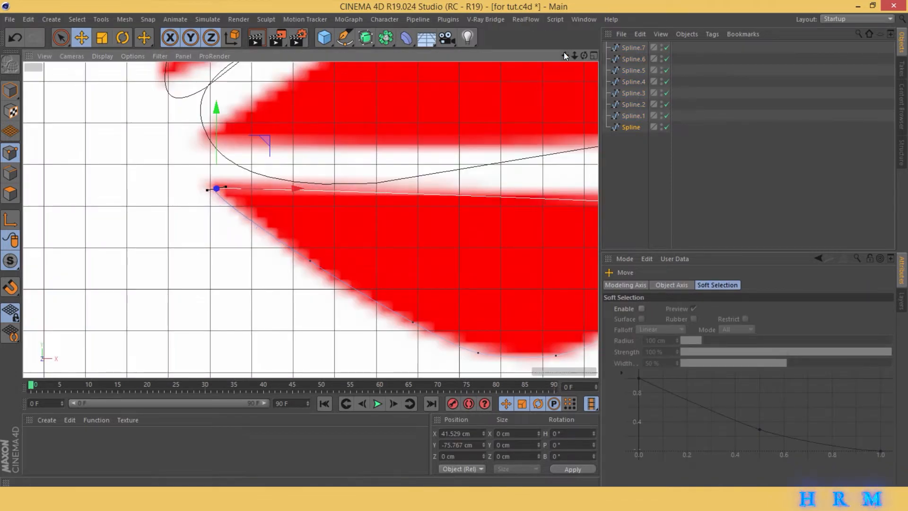
left_click_drag(565, 55, 286, 69)
left_click_drag(438, 219, 438, 210)
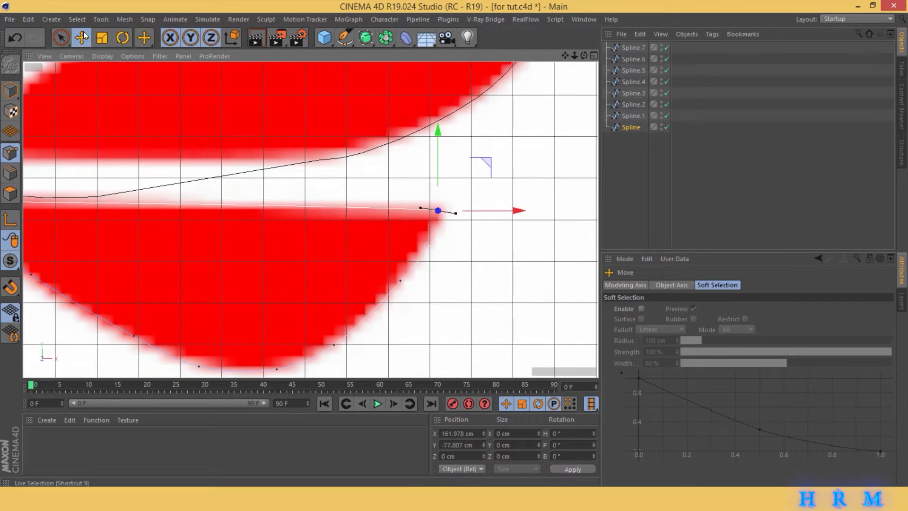
left_click_drag(456, 214, 448, 212)
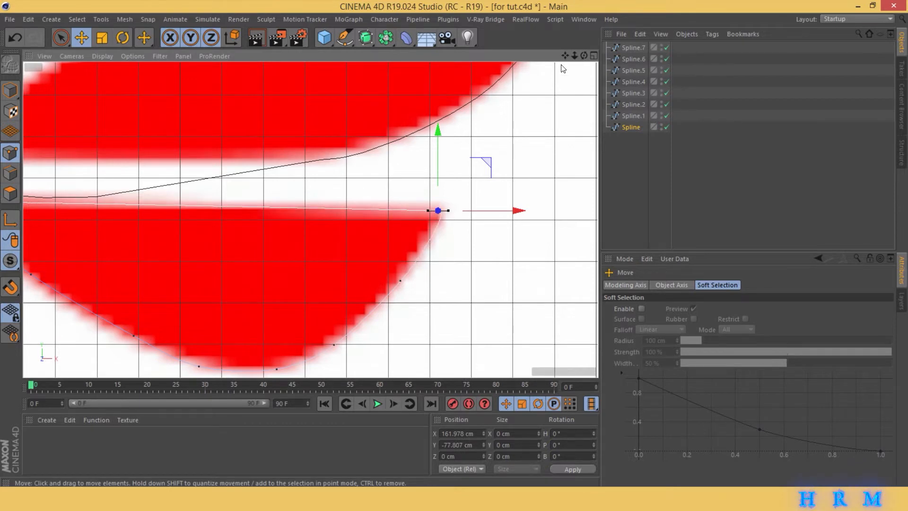
scroll(562, 68, "down", 5)
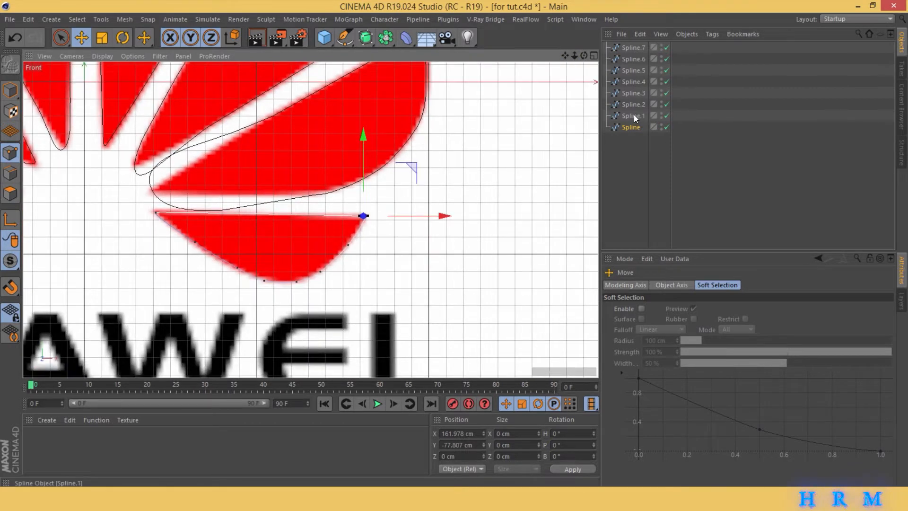
- Shorten the tangents at the inner tip of the large right petal so the curve follows the red shape
left_click(634, 115)
left_click_drag(565, 56, 619, 55)
left_click(278, 284)
left_click(304, 252)
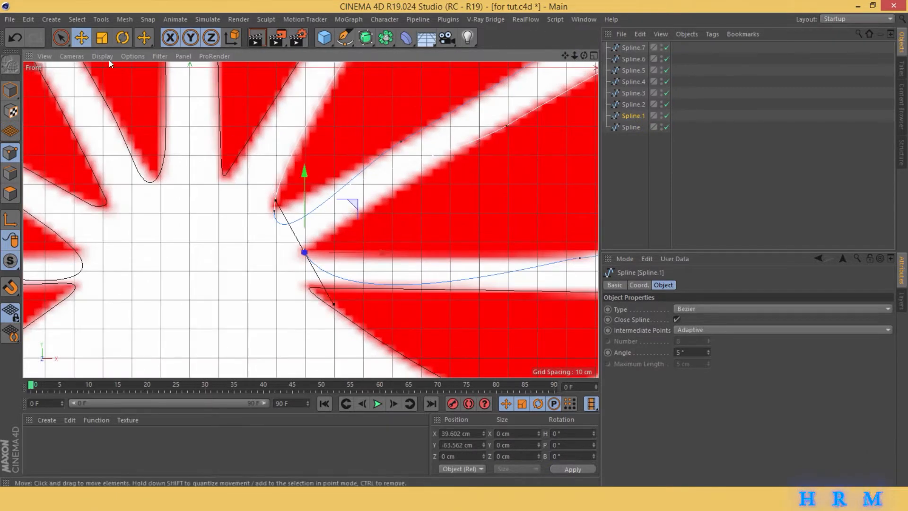
left_click_drag(331, 306, 318, 266)
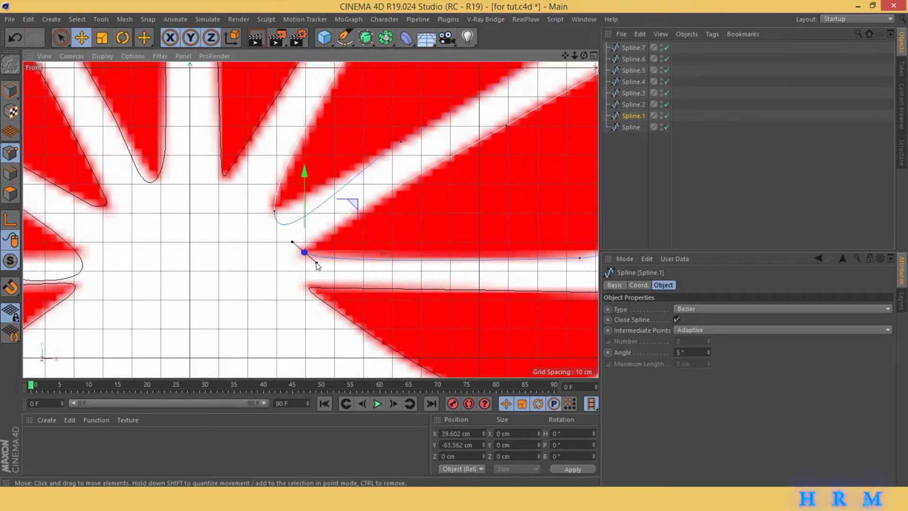
- Shorten the tangents at the inner tip of the upper-right petal and adjust the tangent beside its outer tip
left_click_drag(565, 56, 303, 141)
left_click_drag(311, 220, 551, 255)
left_click(251, 331)
left_click_drag(254, 366, 252, 330)
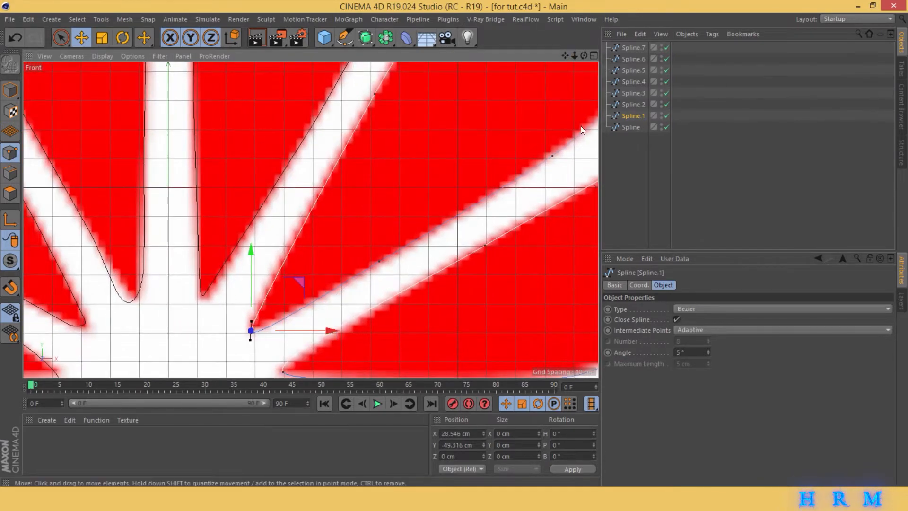
left_click_drag(566, 56, 370, 359)
left_click(374, 113)
left_click_drag(396, 133, 398, 133)
scroll(447, 265, "down", 1)
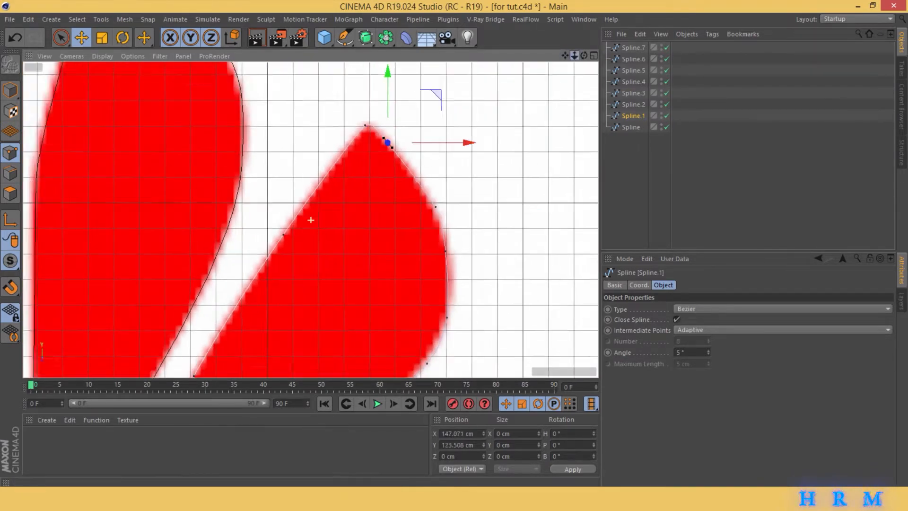
- Shorten the tangents at the inner tip of the top petal just left of the centre line
middle_click_drag(450, 270, 847, 26, "alt")
left_click(633, 93)
left_click(634, 82)
key("space")
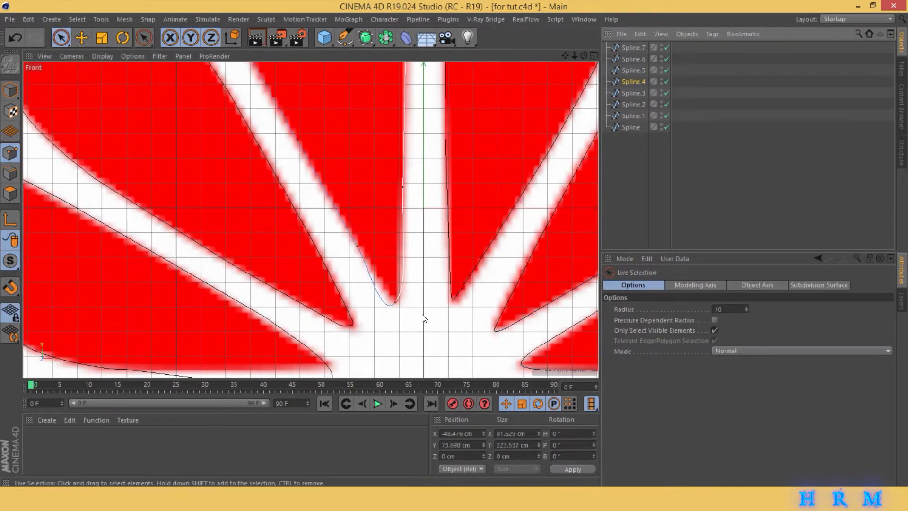
left_click(395, 303)
key("space")
left_click_drag(385, 317, 390, 310)
scroll(239, 144, "down", 1)
- Shorten the tangents at the outer tip of the upper-left petal to fit the reference image
middle_click_drag(239, 145, 414, 356, "alt")
left_click(634, 70)
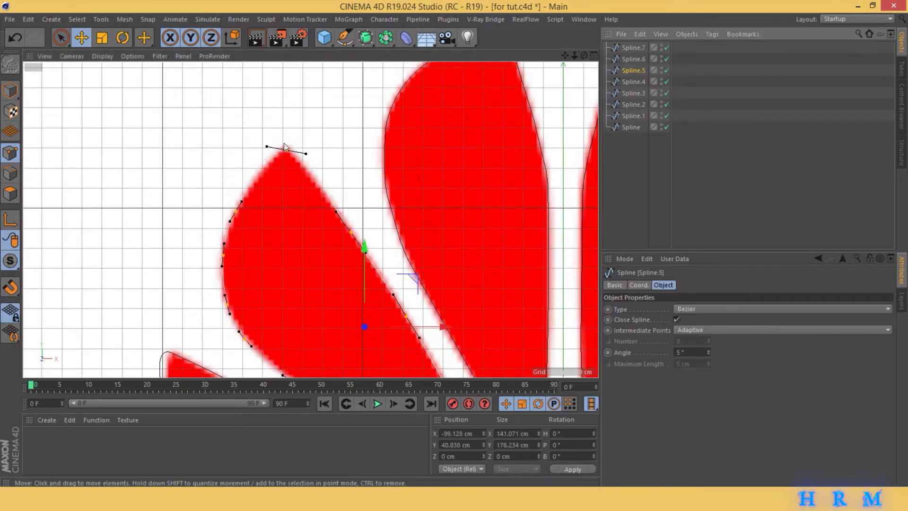
key("space")
left_click(286, 151)
scroll(286, 150, "up", 2)
key("space")
left_click_drag(321, 157, 308, 151)
scroll(568, 142, "down", 2)
- Shorten the tangents at the inner tip of the large left petal so the curve stays on the red shape
middle_click_drag(563, 190, 512, 57, "alt")
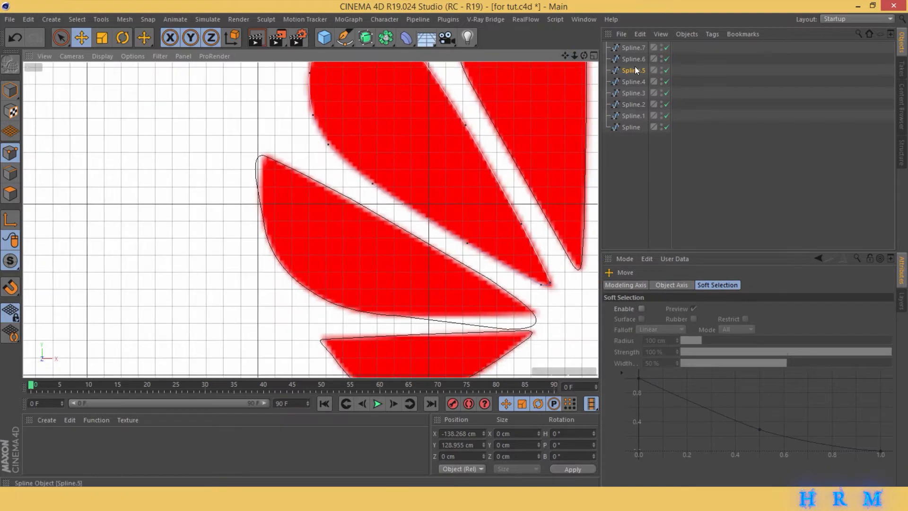
left_click(634, 59)
scroll(482, 291, "up", 2)
middle_click_drag(489, 294, 345, 278, "alt")
key("space")
left_click(438, 316)
key("space")
left_click_drag(477, 367, 441, 323)
- Shorten the tangents at the outer tip of the large left petal
scroll(406, 294, "down", 2)
middle_click_drag(95, 76, 359, 189, "alt")
scroll(354, 171, "up", 3)
key("space")
left_click(328, 195)
- Shorten the tangents at the outer and inner tips of the small lower-left petal
key("space")
left_click_drag(356, 201, 341, 195)
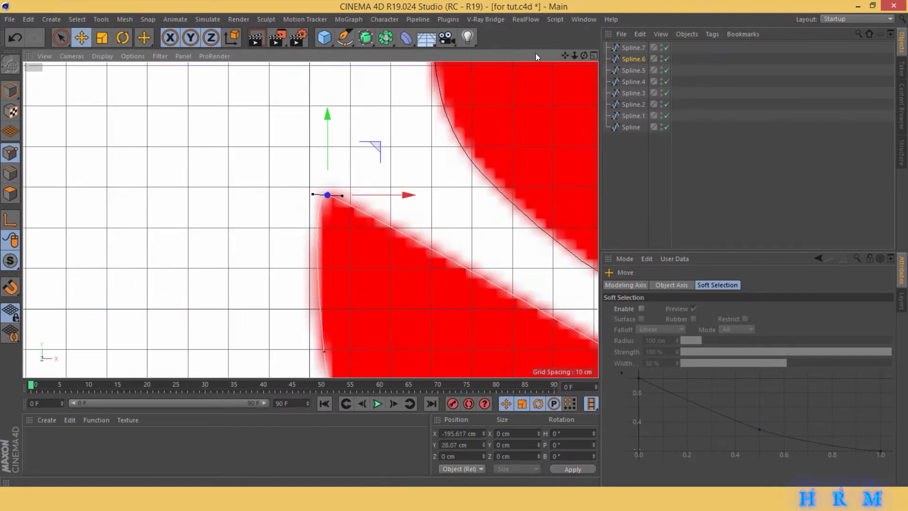
scroll(341, 196, "down", 3)
middle_click_drag(341, 196, 260, 100, "alt")
scroll(348, 234, "up", 3)
left_click(624, 51)
key("space")
left_click(89, 194)
key("space")
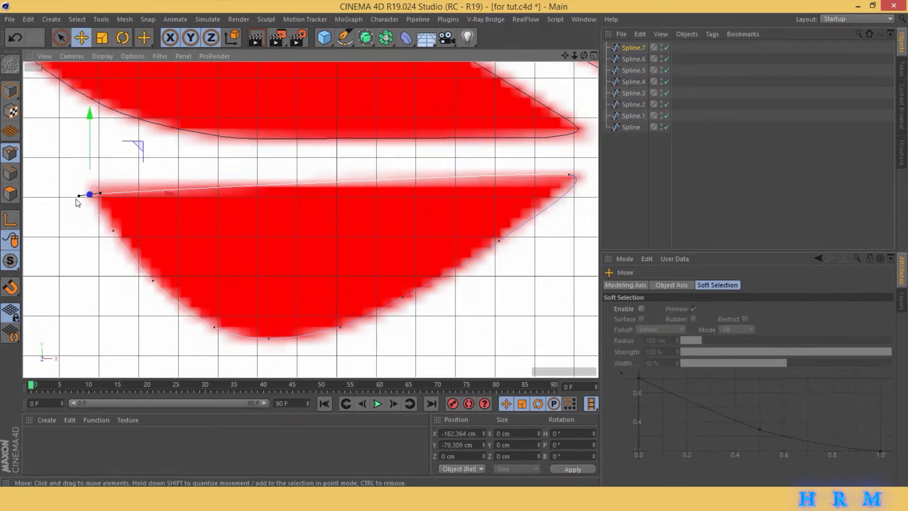
left_click_drag(77, 196, 85, 195)
key("space")
left_click(567, 175)
key("space")
left_click_drag(546, 171, 552, 171)
- Nudge the lower-left petal's upper curve point outward and its outer tip slightly inward
left_click_drag(113, 232, 109, 232)
left_click(89, 195)
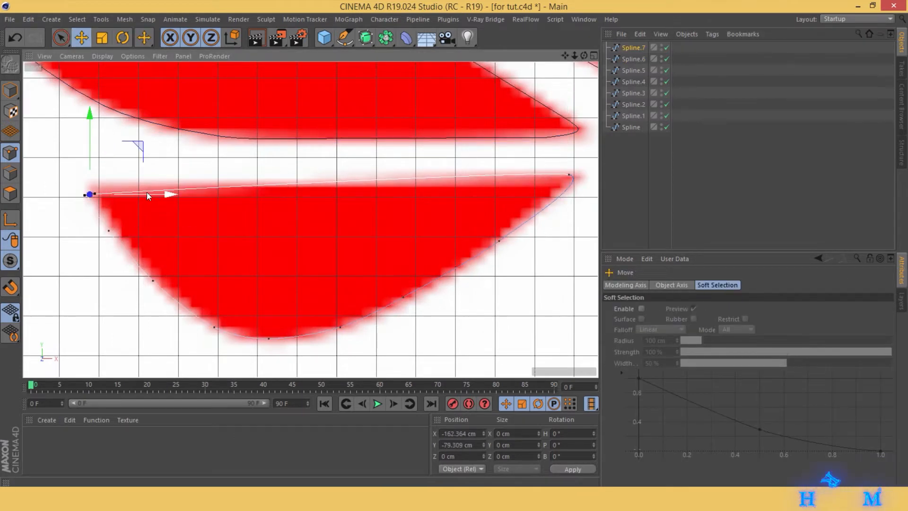
left_click_drag(147, 192, 150, 192)
- Return to the full perspective view, deselect the splines and save the scene
left_click(594, 55)
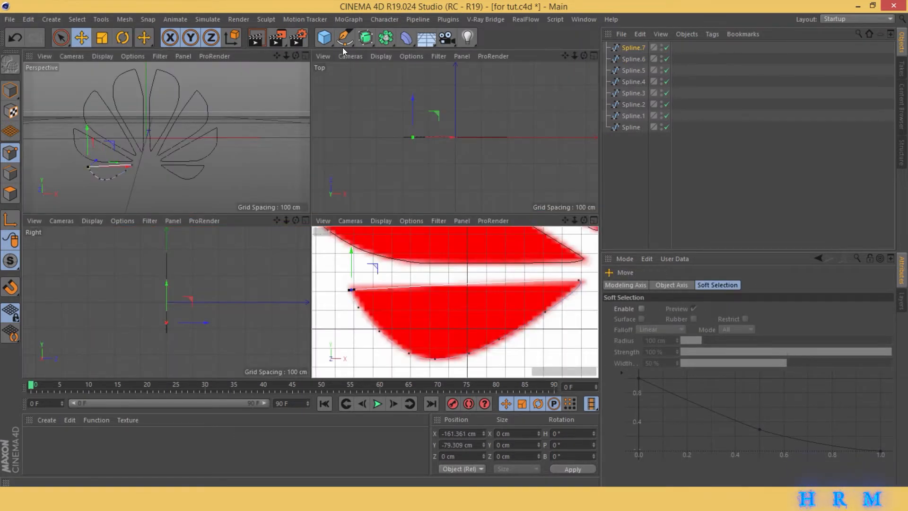
left_click(305, 55)
left_click(654, 208)
key("ctrl+s")
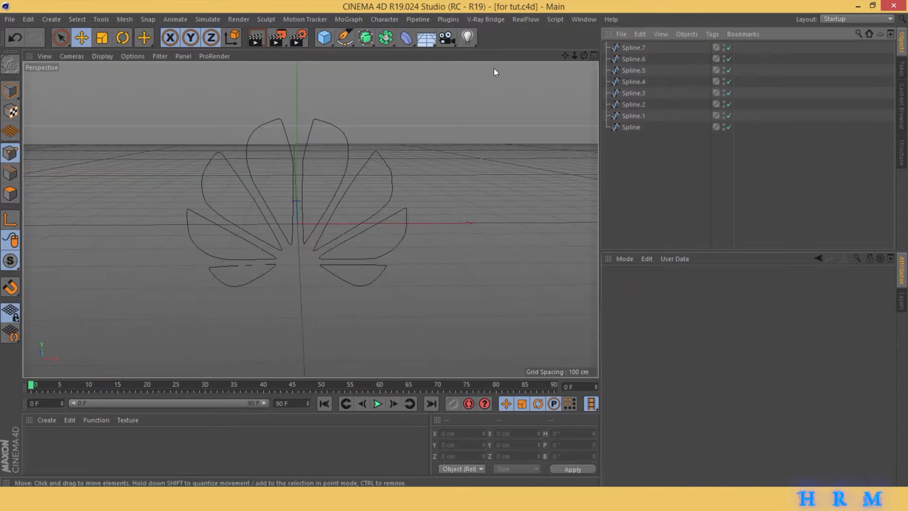
- Merge all eight petal splines into one with Connect Objects + Delete and place it under a new Extrude generator
left_click(366, 38)
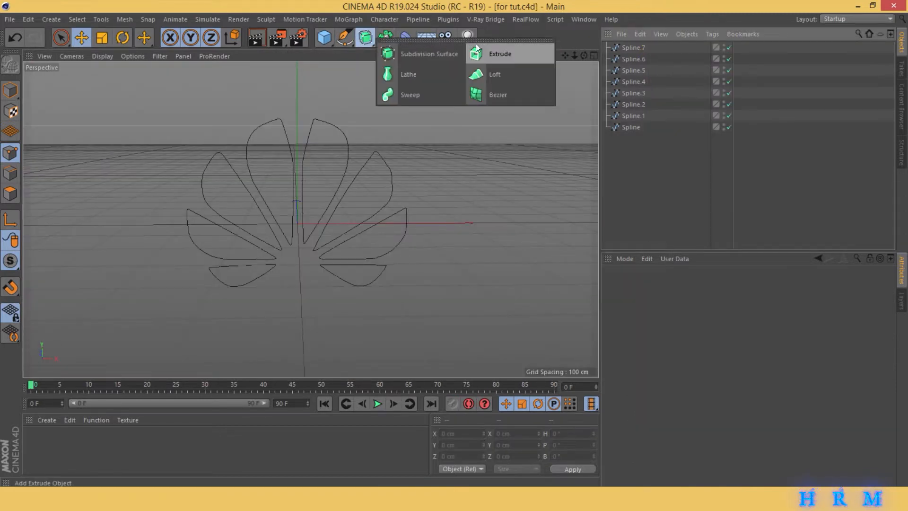
left_click(535, 53)
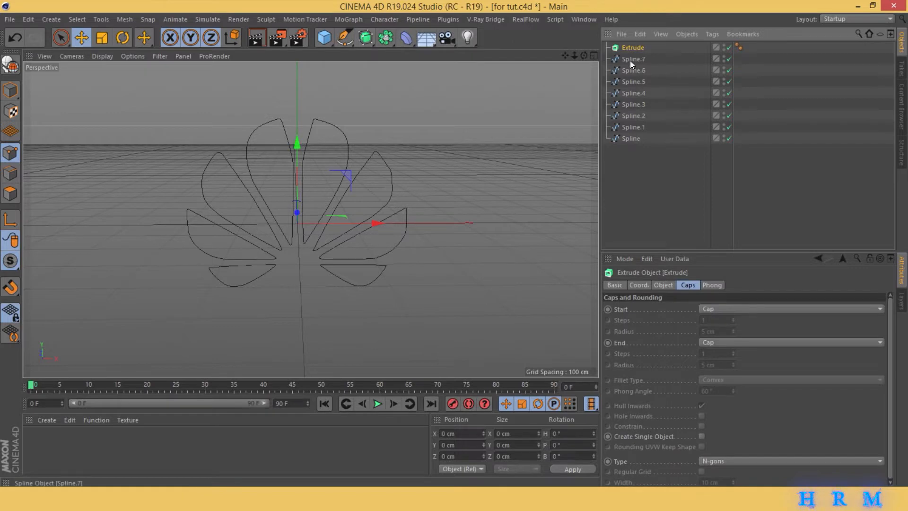
left_click_drag(623, 161, 640, 60)
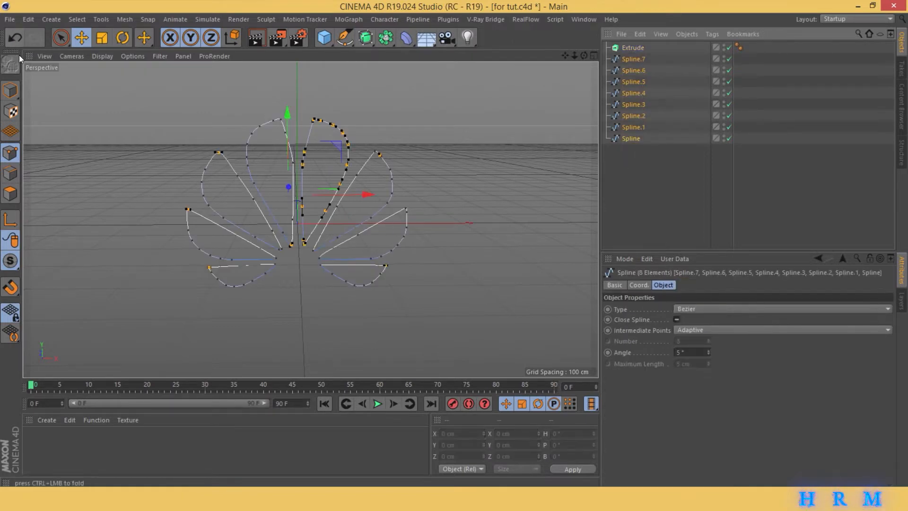
right_click(651, 140)
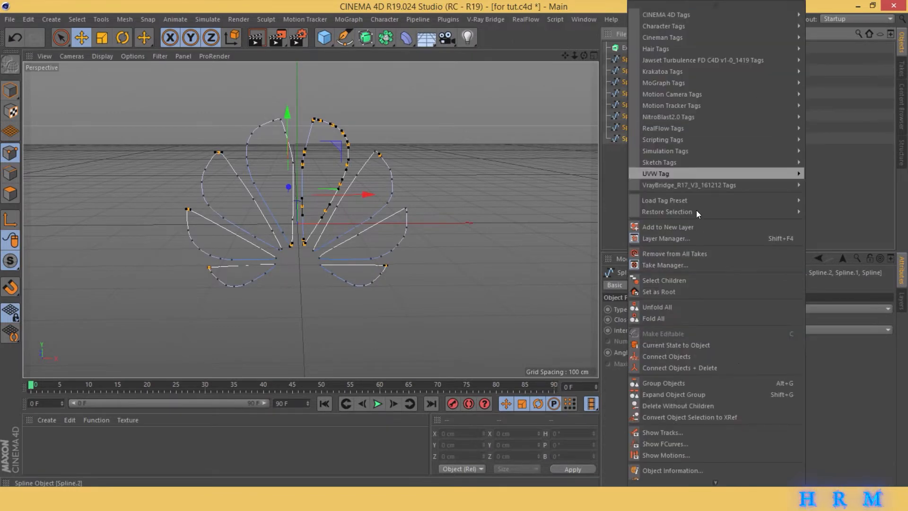
left_click(766, 367)
left_click_drag(629, 51, 630, 49)
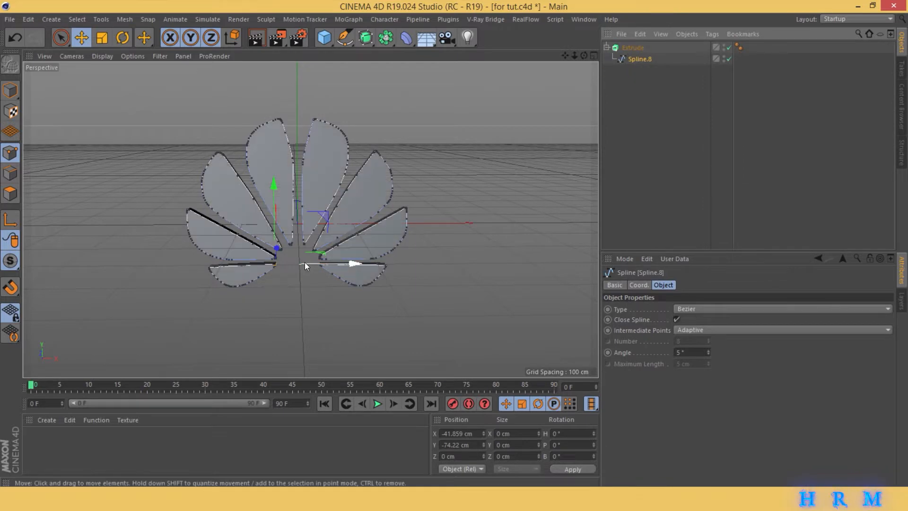
- Set both the start and end caps of the Extrude object to Fillet Cap
scroll(467, 177, "up", 5)
left_click(632, 50)
left_click(688, 284)
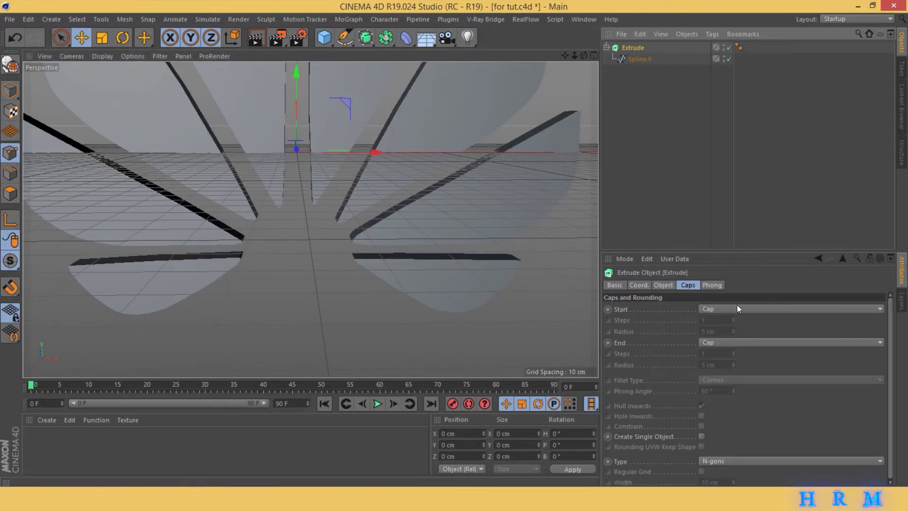
left_click(727, 307)
left_click(731, 353)
left_click(717, 343)
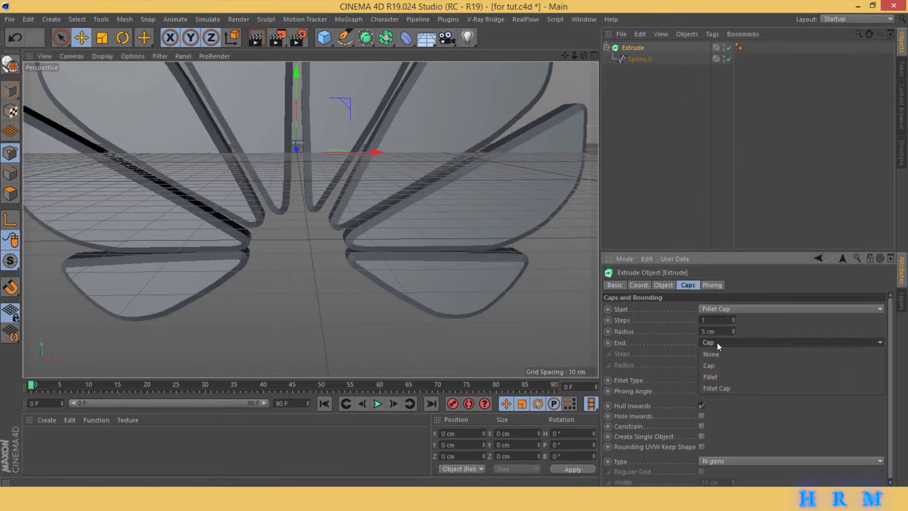
left_click(728, 385)
- Set the fillet radius to 1 cm and the steps to 3 for both the start and end caps
double_click(722, 364)
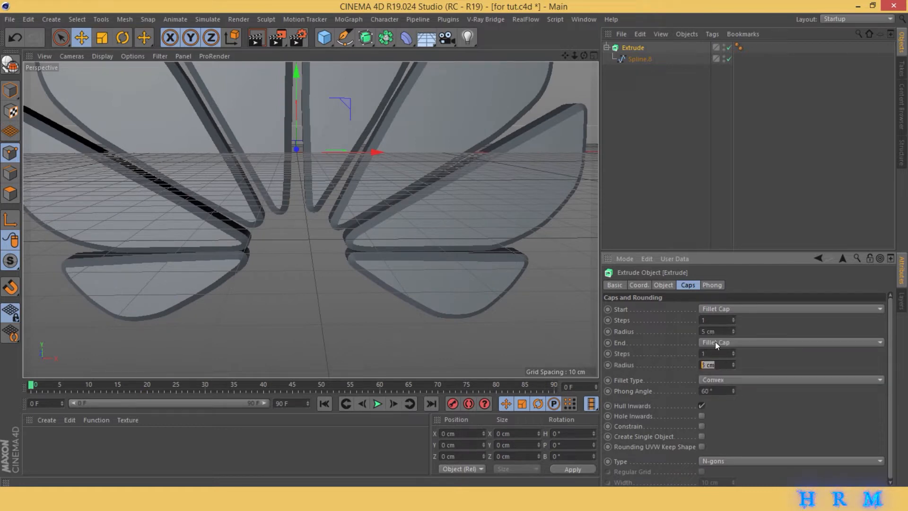
type("1")
key("Return")
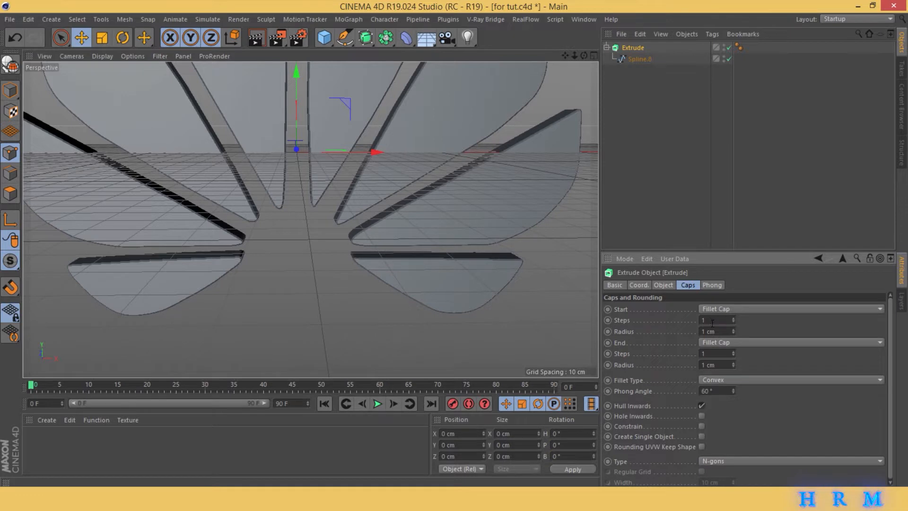
double_click(712, 355)
type("3")
- Examine the rounded petal edges up close and try a different fillet radius on the start cap
left_click(636, 167)
left_click_drag(585, 56, 311, 220)
left_click_drag(584, 56, 311, 220)
left_click(633, 48)
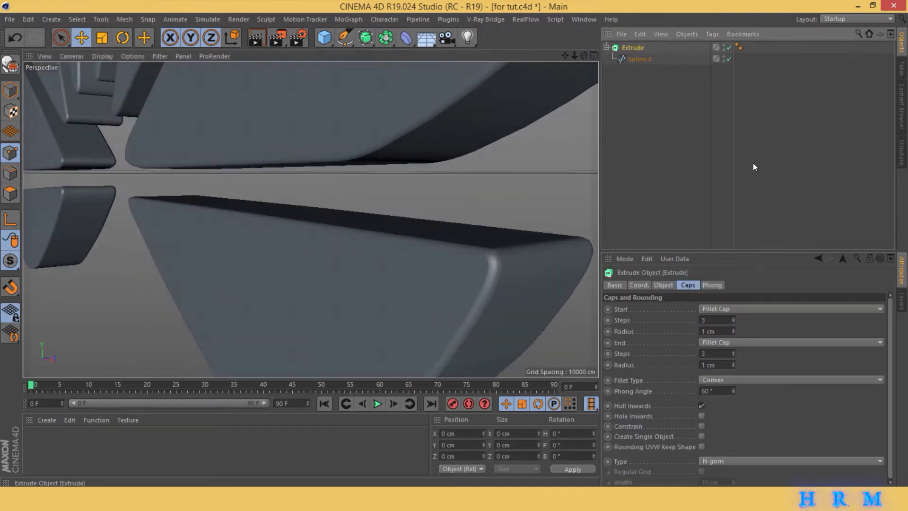
left_click_drag(733, 331, 735, 333)
left_click(733, 330)
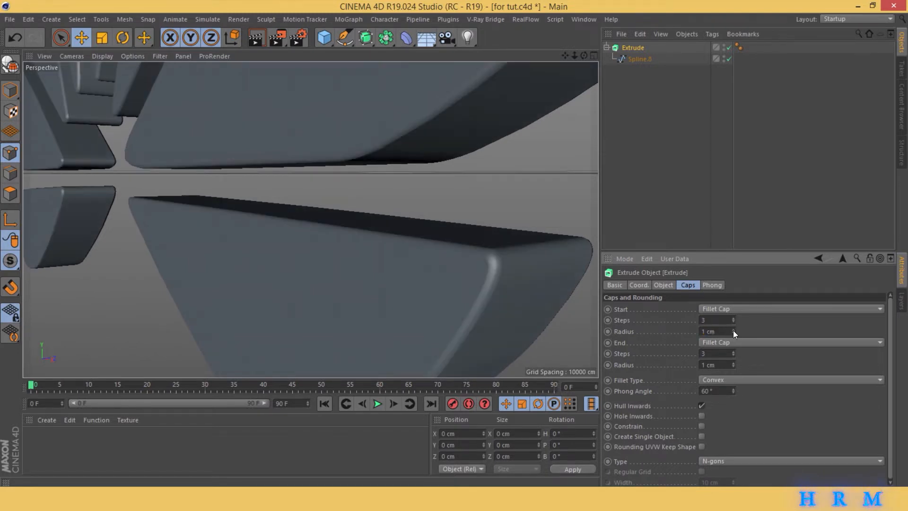
- Deselect the extruded logo, bring it fully back into view and save the scene
left_click(610, 118)
left_click_drag(574, 55, 310, 163)
key("ctrl+s")
- Make the Extrude object editable and merge it with its rounding and cap parts using Connect Objects + Delete
left_click(615, 48)
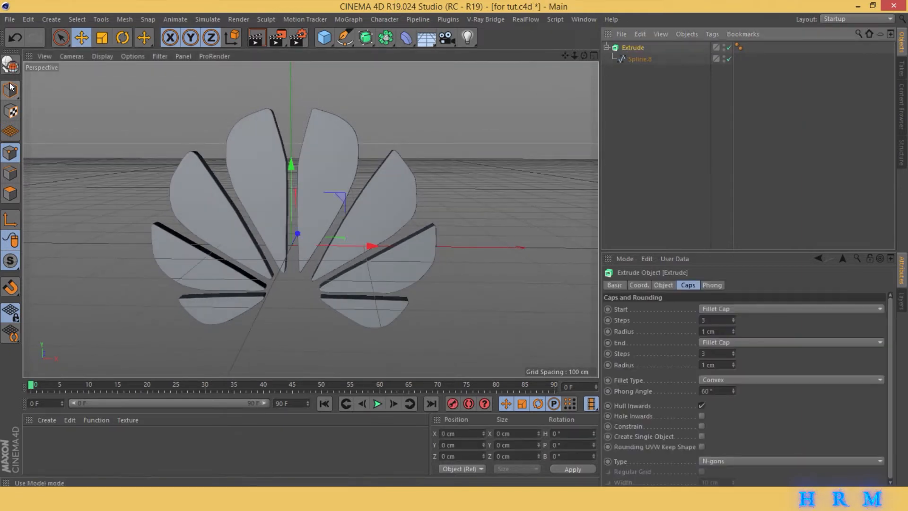
key("c")
left_click(607, 48)
left_click(613, 59)
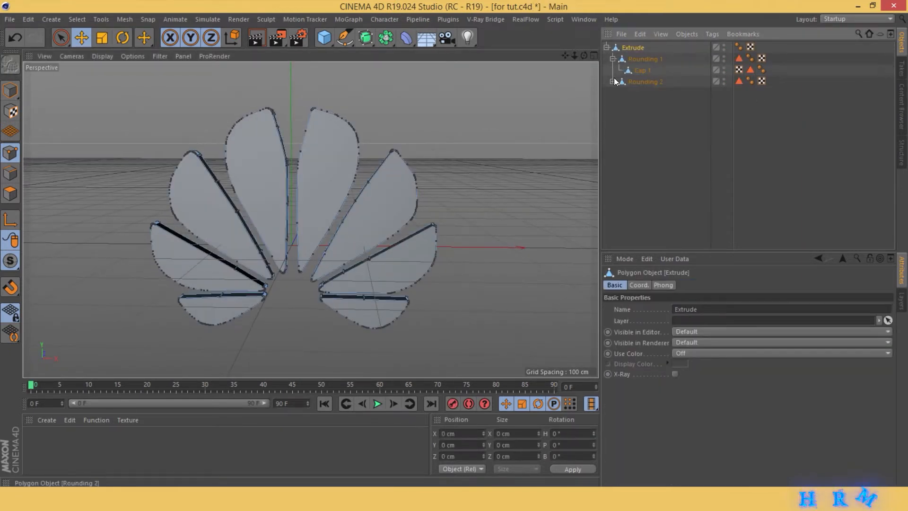
left_click(613, 82)
right_click(630, 76)
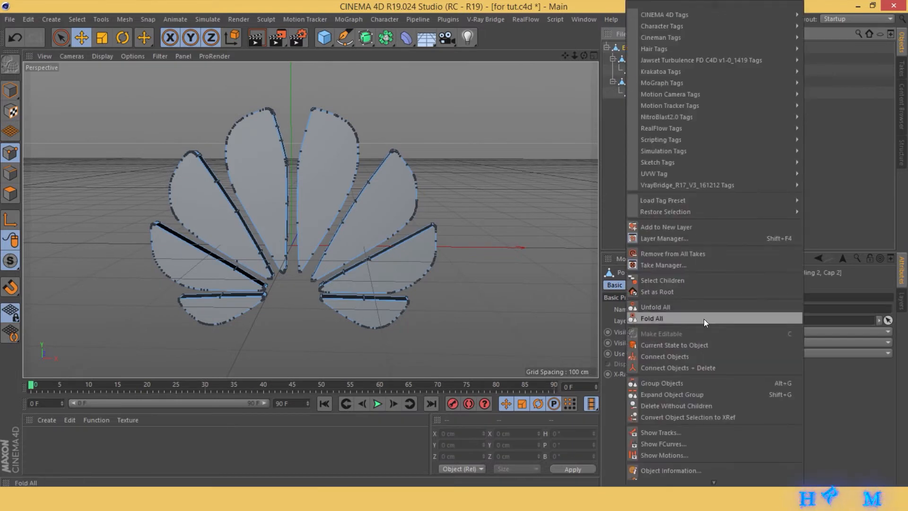
left_click(710, 367)
- Centre the merged logo's axis on its geometry and activate the Rotate tool
left_click(96, 20)
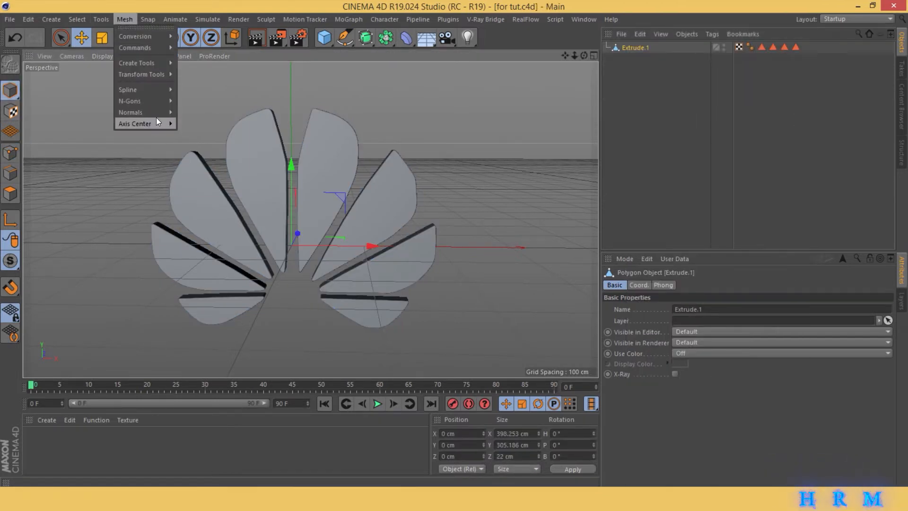
mouse_move(156, 118)
left_click(206, 145)
left_click(123, 39)
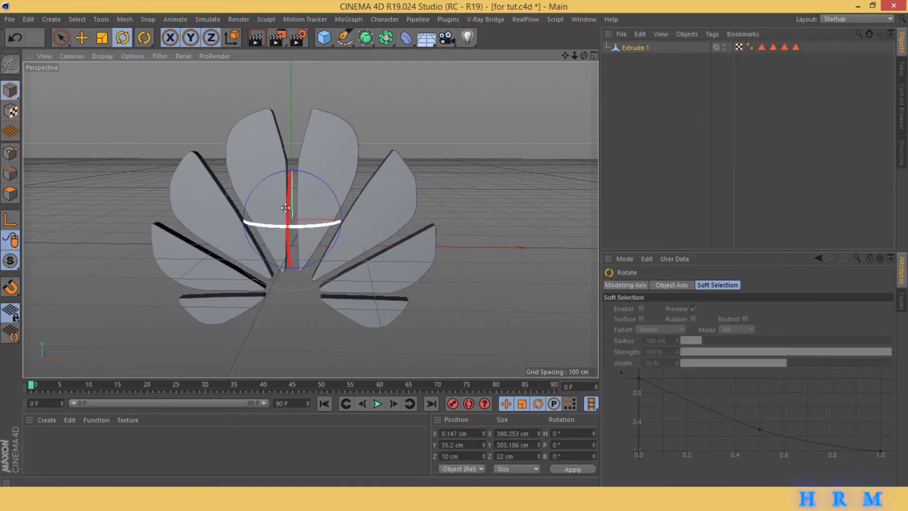
- Try rotating the merged logo around its vertical axis and undo the rotation
left_click_drag(307, 224, 517, 209)
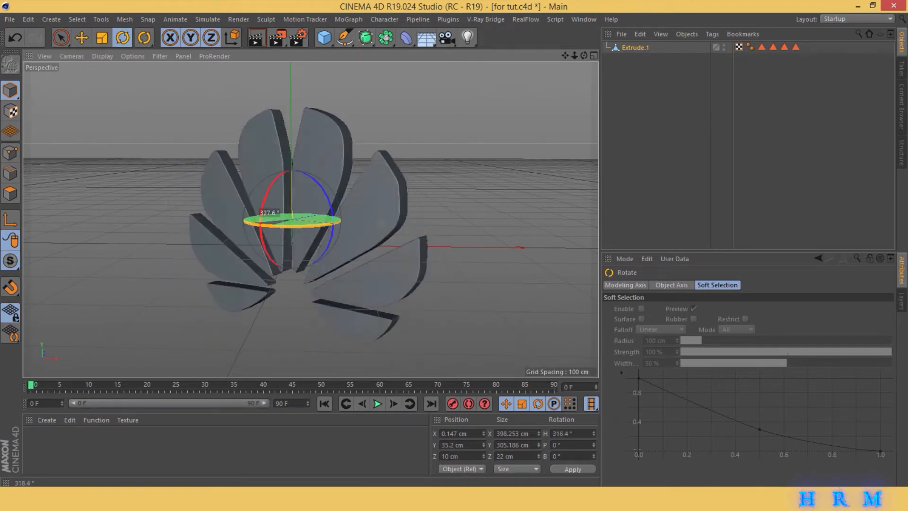
key("ctrl+z")
- Trace the outline of the letter H in the Front view as a Bezier spline with the Pen tool
left_click(594, 56)
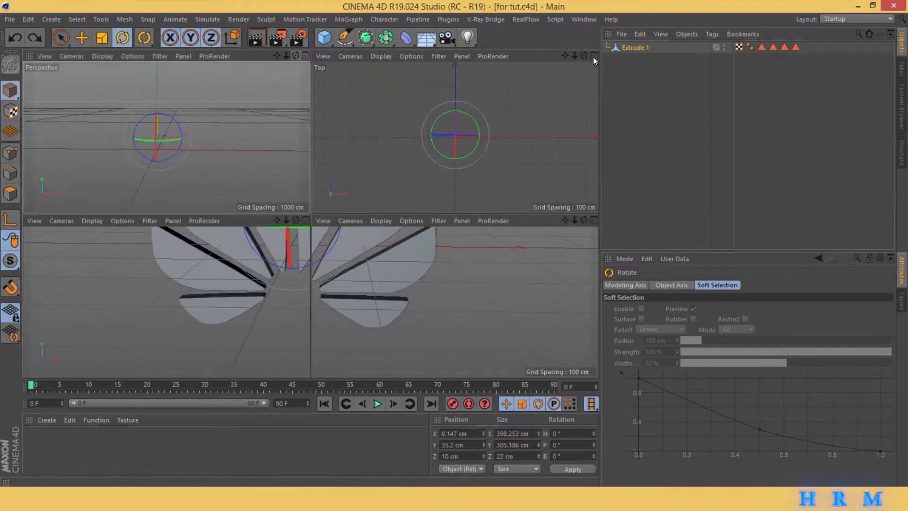
left_click(594, 221)
left_click_drag(574, 56, 586, 16)
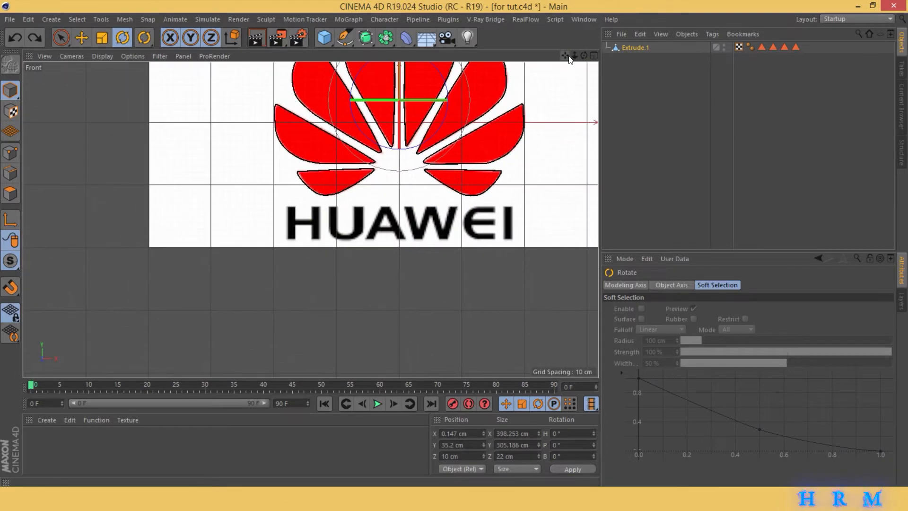
left_click_drag(574, 58, 633, 57)
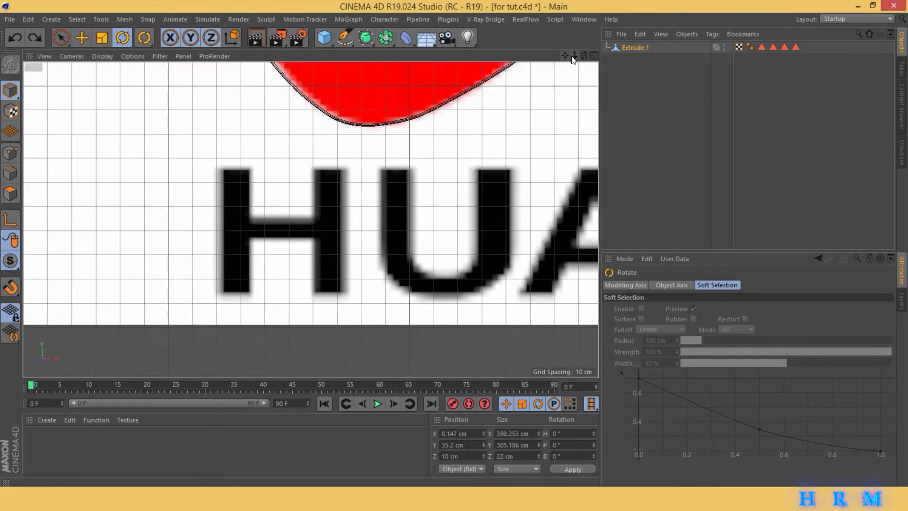
left_click(344, 38)
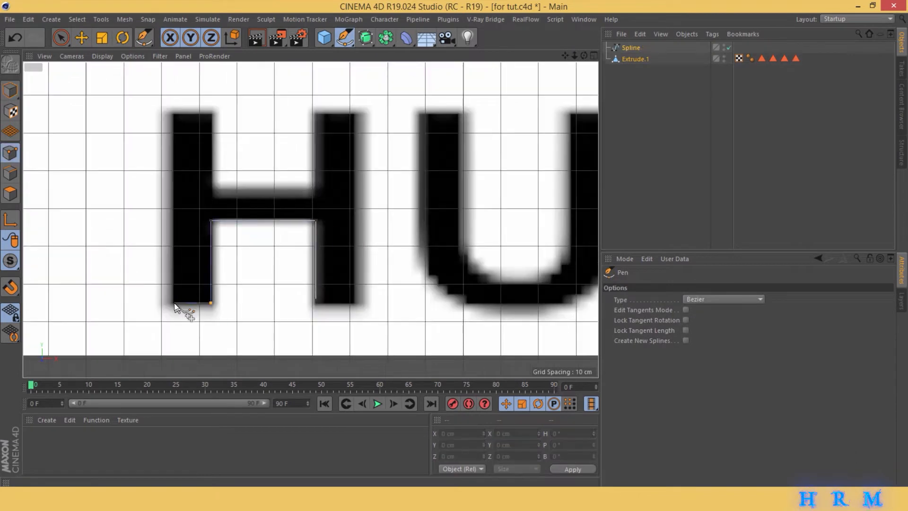
left_click(355, 114)
left_click(355, 303)
- Trace the letters U, A, W, E and I of the reference wordmark as splines and return to the Perspective view
middle_click_drag(355, 222, 175, 230, "alt")
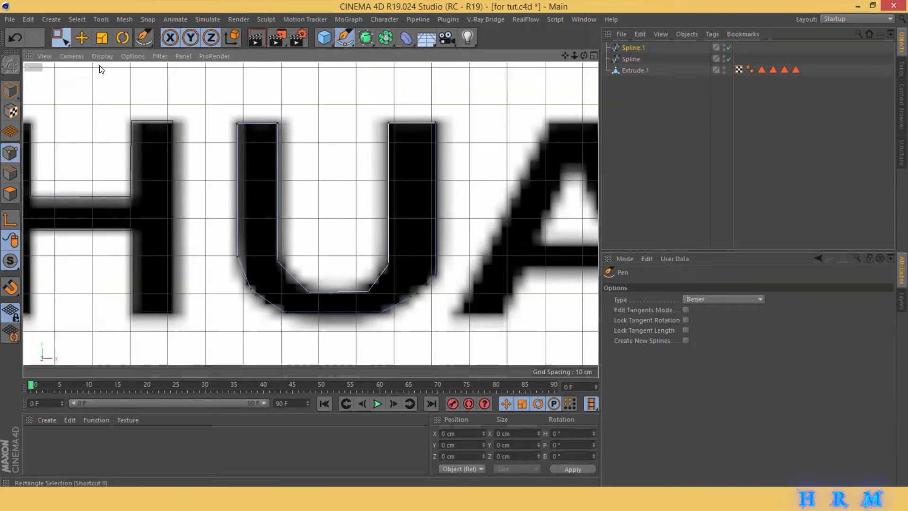
left_click(60, 38)
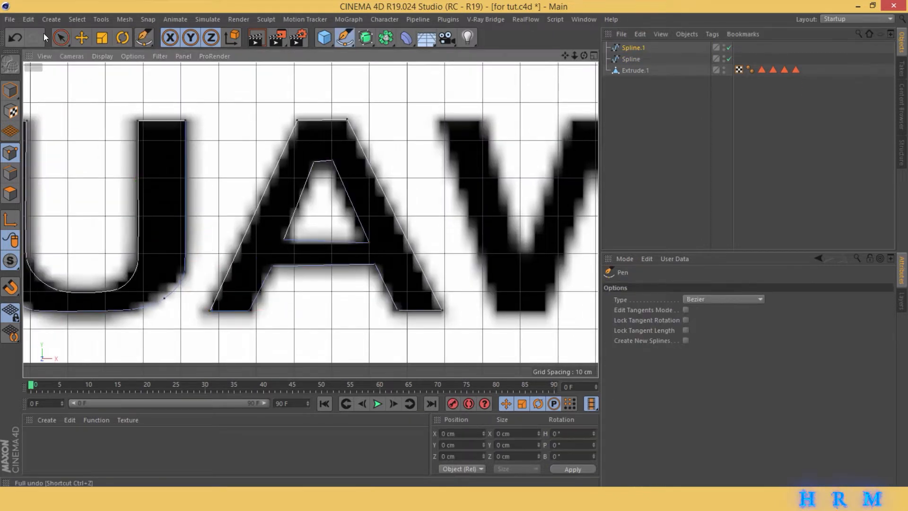
left_click(219, 124)
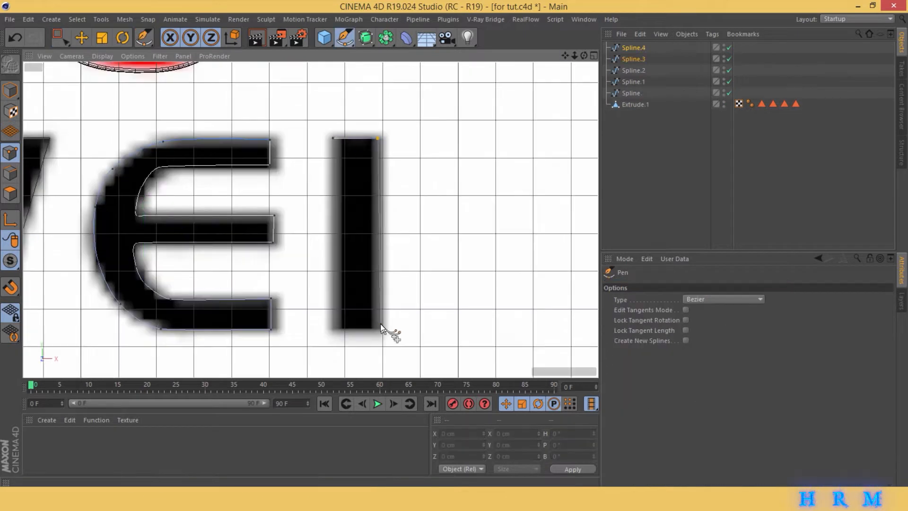
left_click(334, 328)
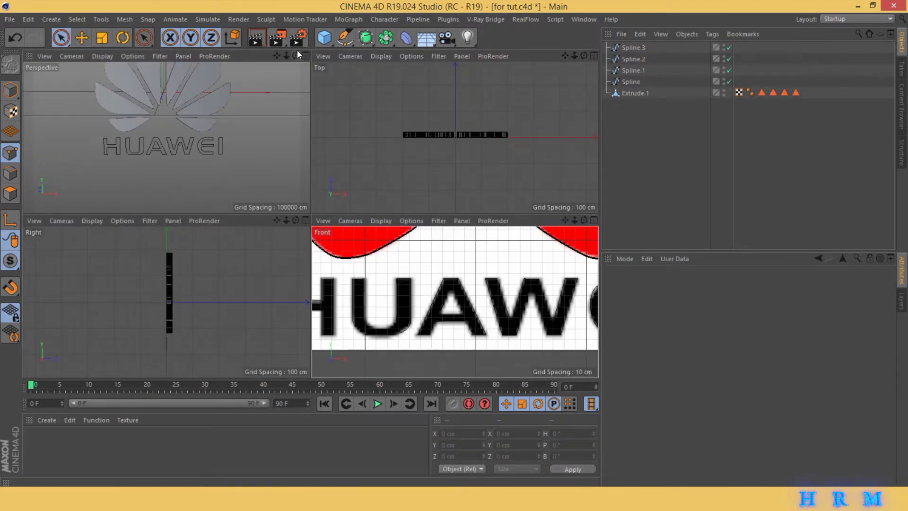
left_click(304, 55)
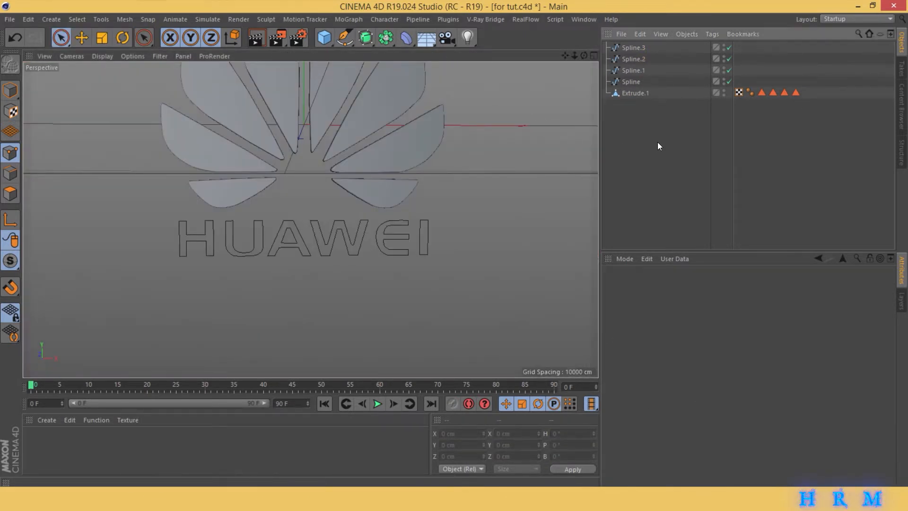
- Extrude the E and I spline and the W spline, nesting each under its own Extrude object
left_click_drag(366, 38, 489, 55)
left_click_drag(627, 58, 630, 49)
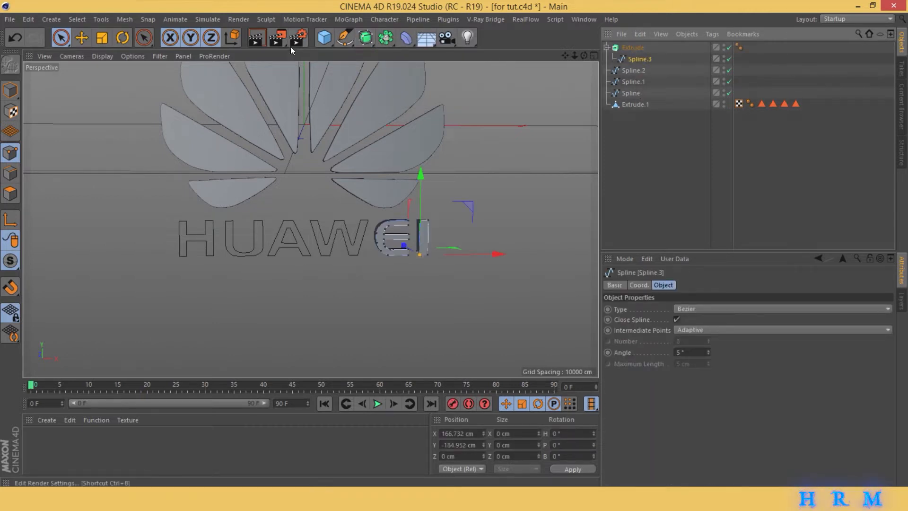
left_click_drag(366, 41, 489, 56)
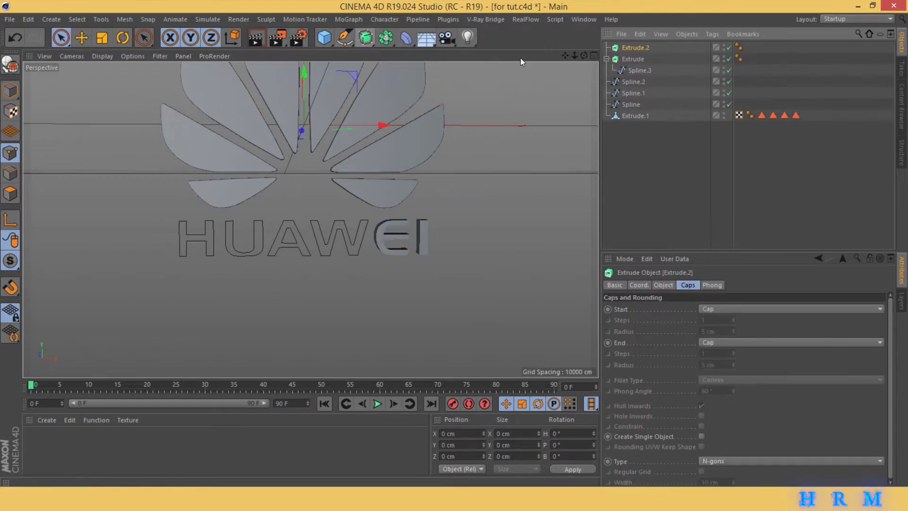
left_click_drag(638, 81, 640, 48)
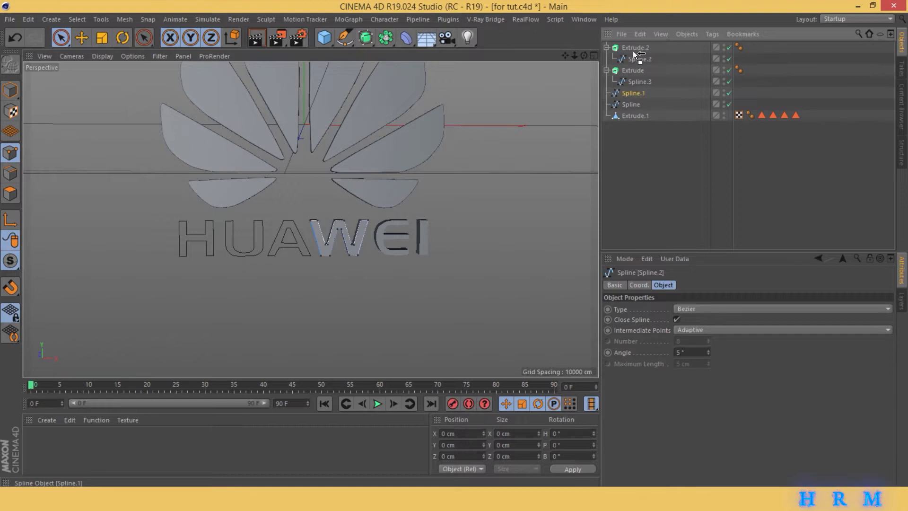
- Extrude the U and A spline and the H spline with two more Extrude objects, undoing the nesting of Spline.1 under Extrude.2
left_click_drag(635, 50, 635, 51)
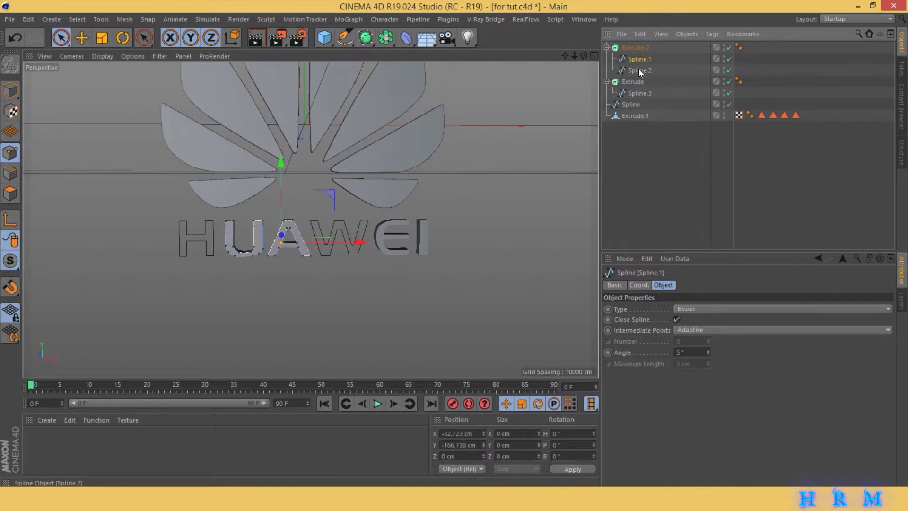
key("ctrl+z")
left_click_drag(366, 38, 452, 57)
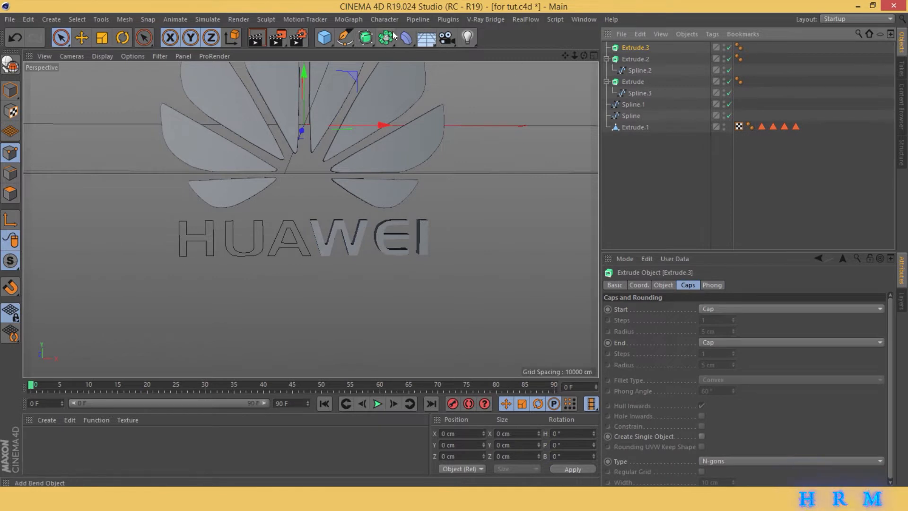
left_click_drag(365, 37, 452, 57)
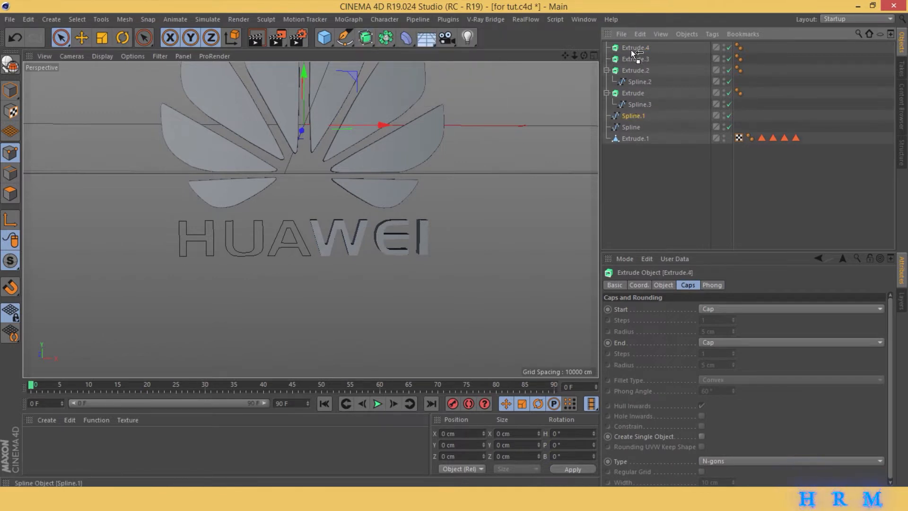
left_click_drag(632, 52, 634, 73)
left_click(634, 188)
left_click_drag(549, 203, 310, 219, "alt")
left_click_drag(573, 55, 588, 60)
- Make the four letter Extrude objects editable
left_click(630, 48)
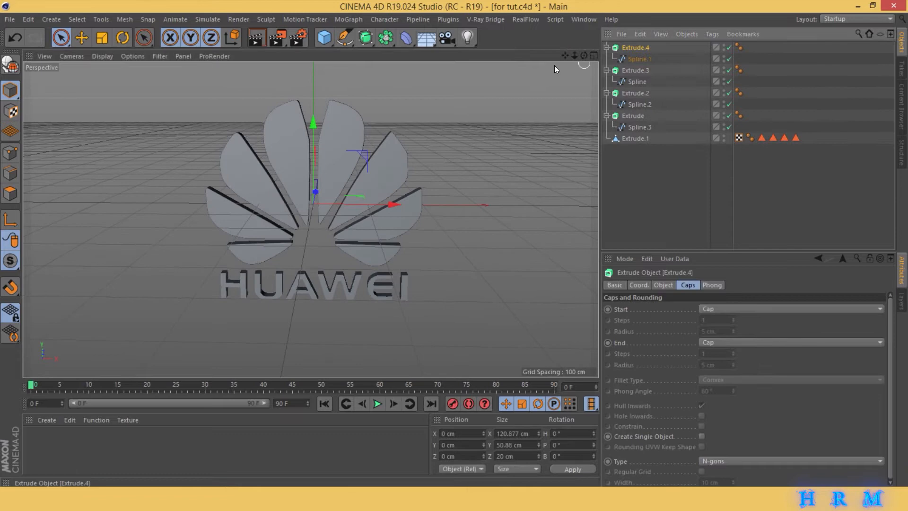
left_click(7, 64)
left_click(628, 59)
left_click(9, 64)
left_click(629, 70)
left_click(10, 64)
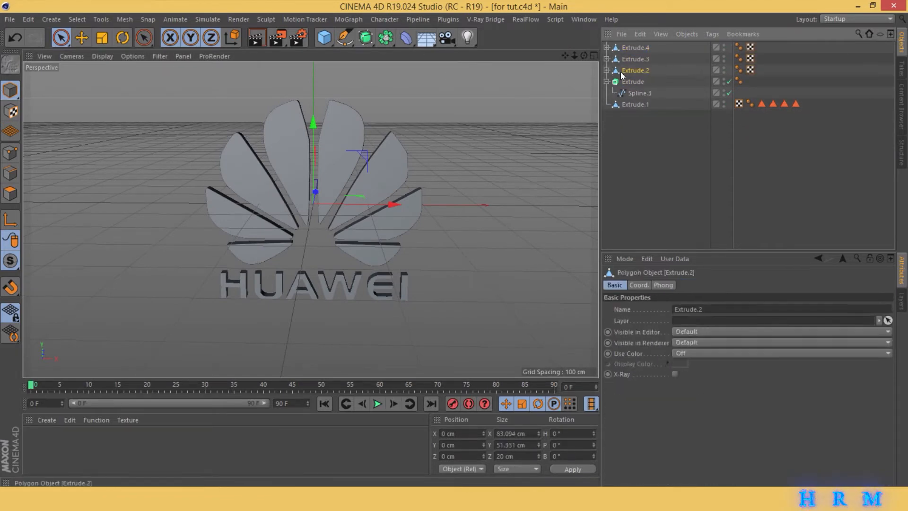
left_click(629, 82)
left_click(10, 64)
- Select the four letter objects with their children and merge them using Connect Objects + Delete
left_click(627, 47, "shift")
left_click(640, 34)
left_click(684, 161)
right_click(647, 73)
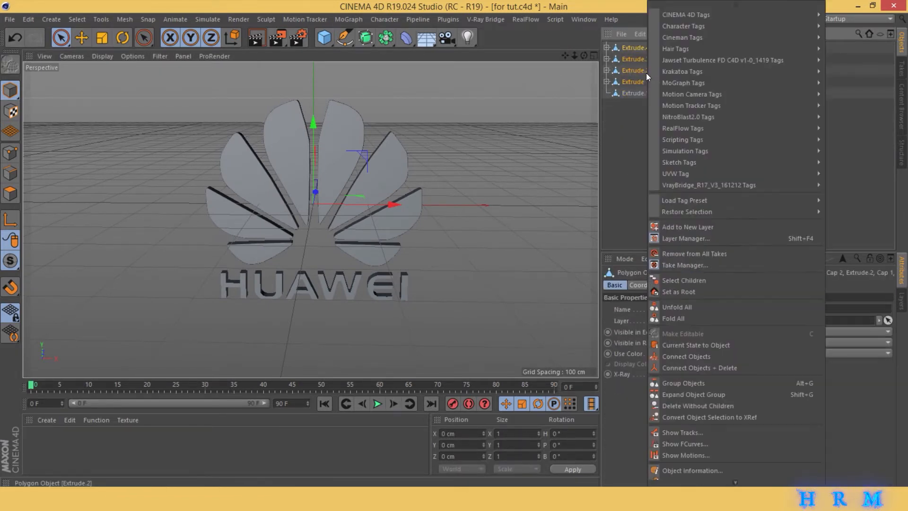
left_click(724, 368)
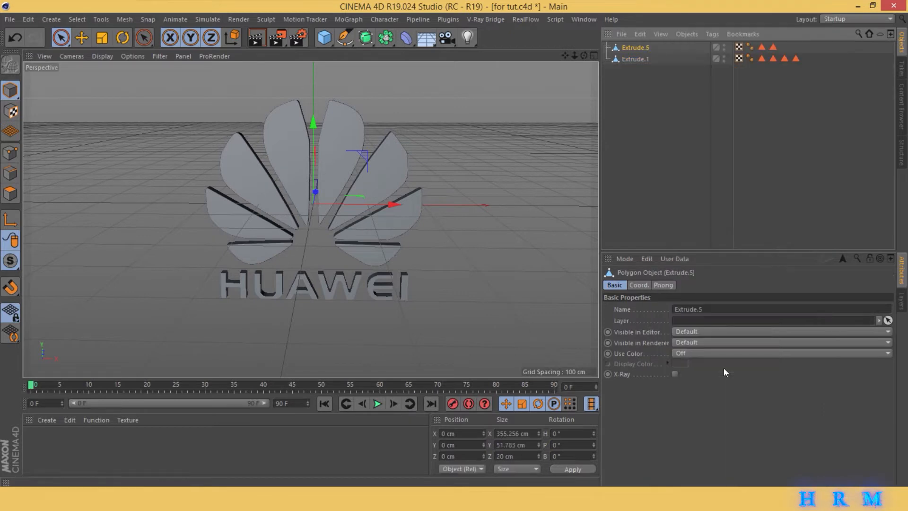
- Centre the merged lettering's axis on its geometry
left_click(125, 19)
mouse_move(167, 124)
left_click(179, 140)
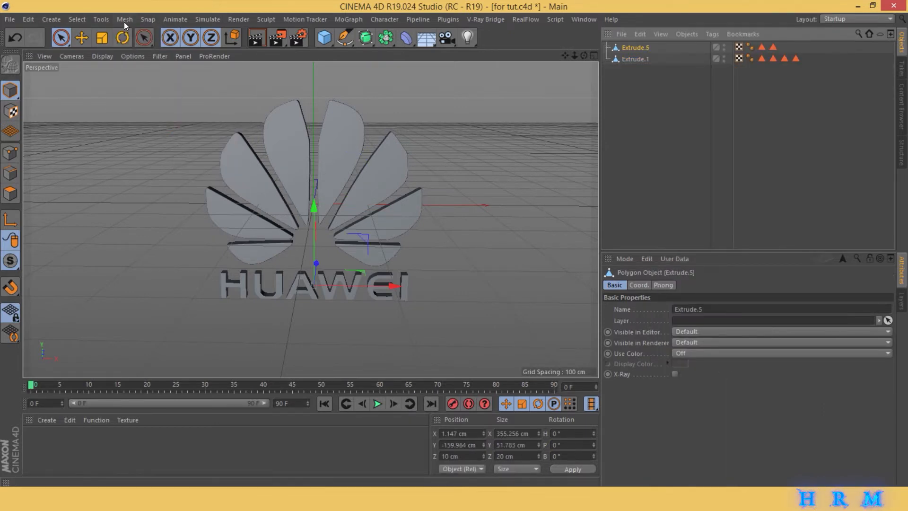
- Test the lettering's rotation around its vertical axis, undo it, then save the scene and deselect the lettering
key("r")
mouse_move(294, 300)
left_mouse_down()
mouse_move(505, 288)
mouse_move(294, 299)
left_mouse_up()
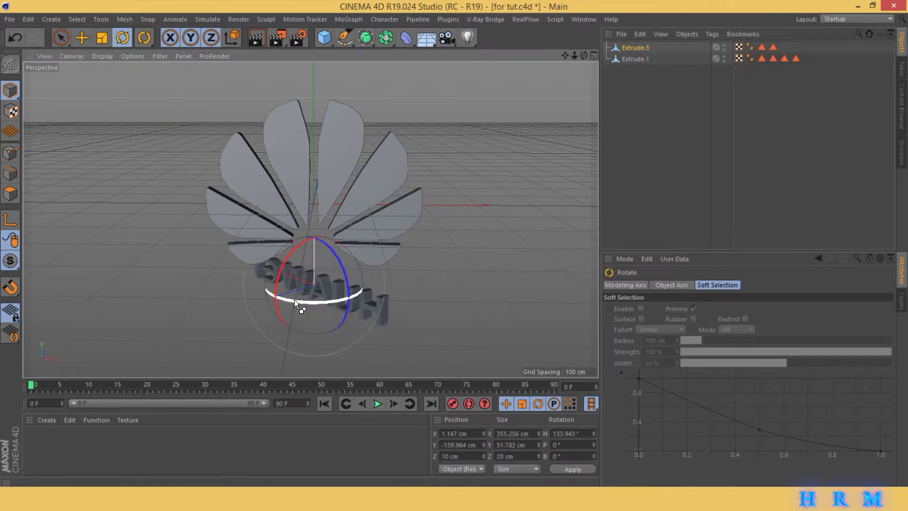
key("ctrl+z")
key("ctrl+s")
left_click(616, 137)
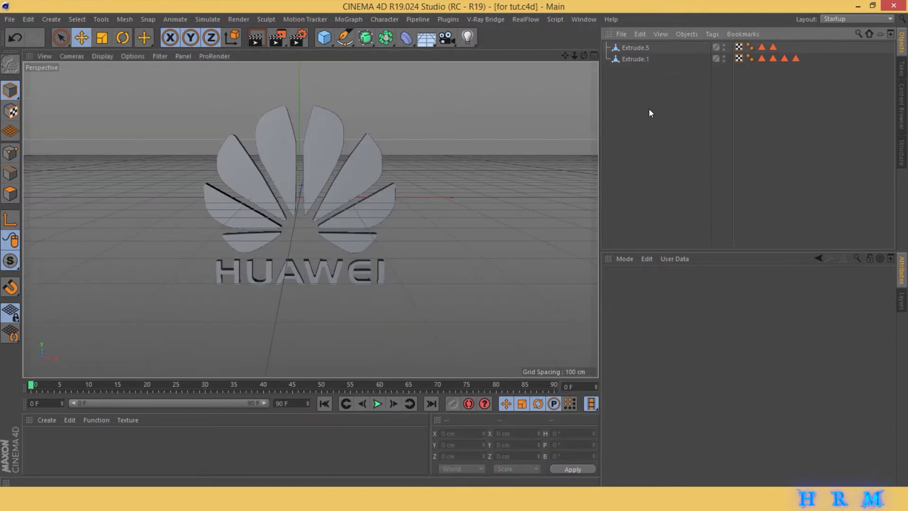
- Add a MoGraph Fracture object and nest the merged lettering, Extrude.5, under it
left_click(304, 20)
left_click(337, 19)
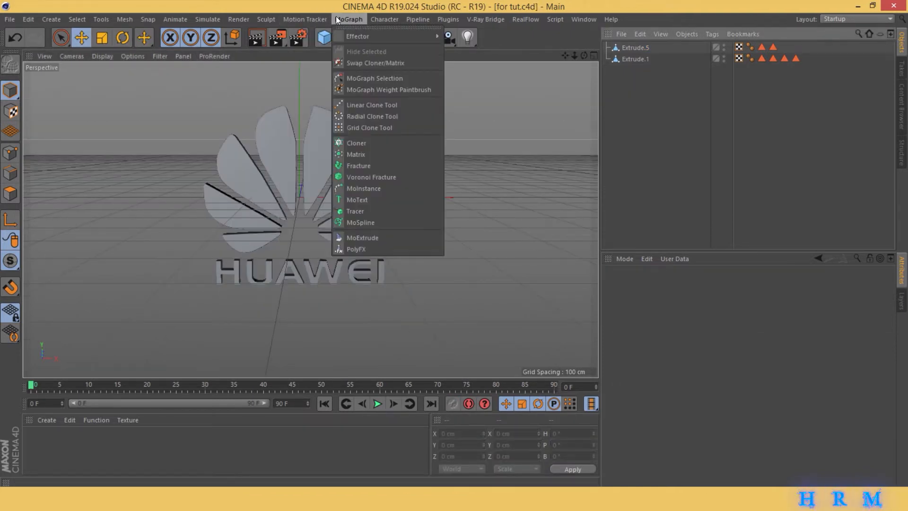
left_click(427, 163)
left_click(641, 59)
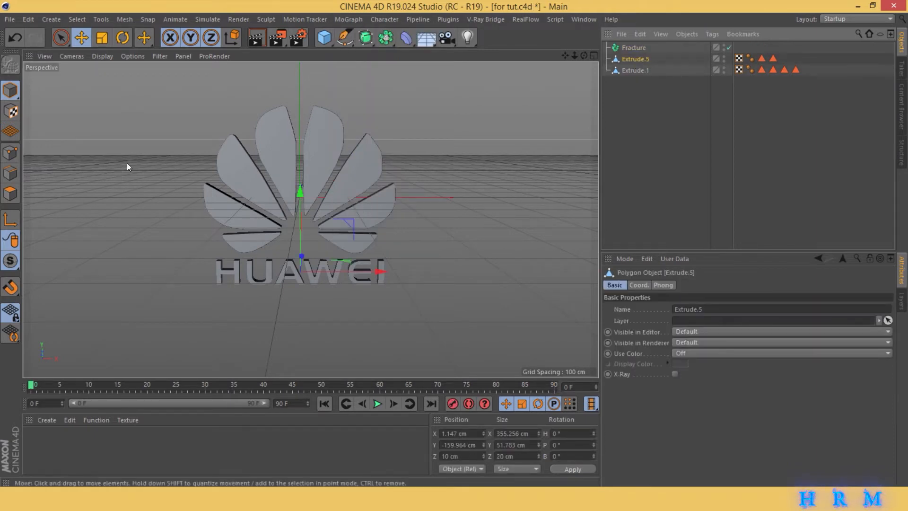
left_click(724, 56)
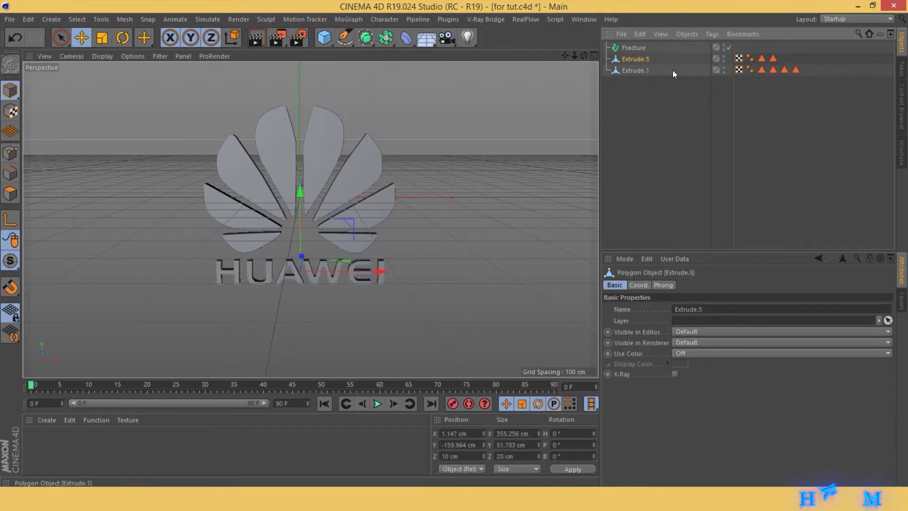
left_click(635, 59)
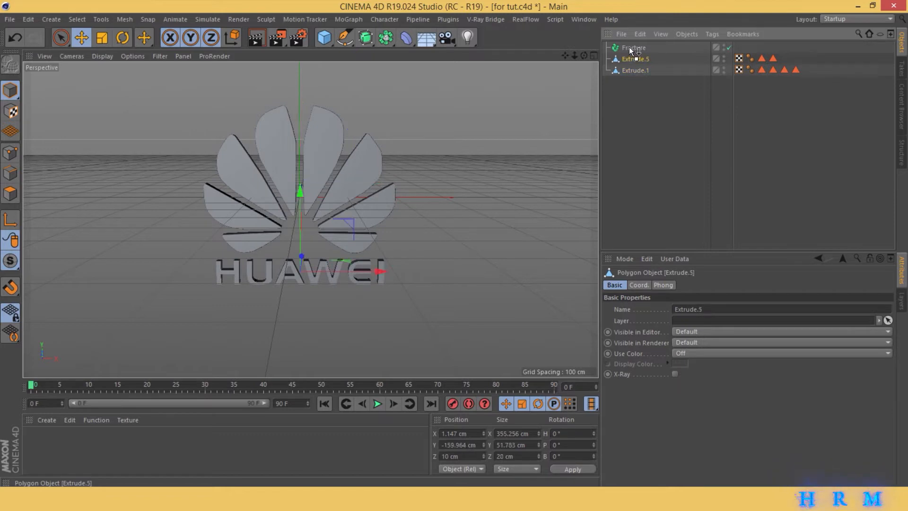
left_click_drag(633, 51, 634, 49)
- Add a Plain effector to the Fracture object
left_click(634, 47)
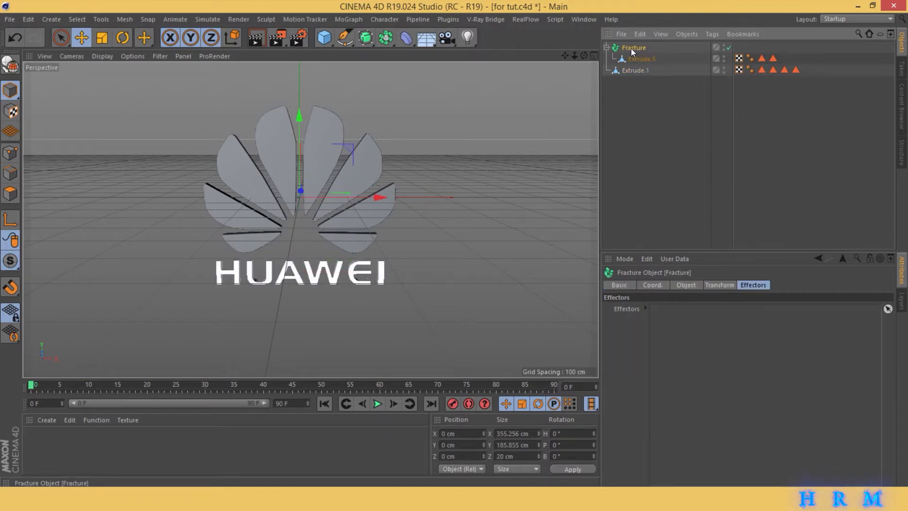
left_click(302, 16)
mouse_move(356, 36)
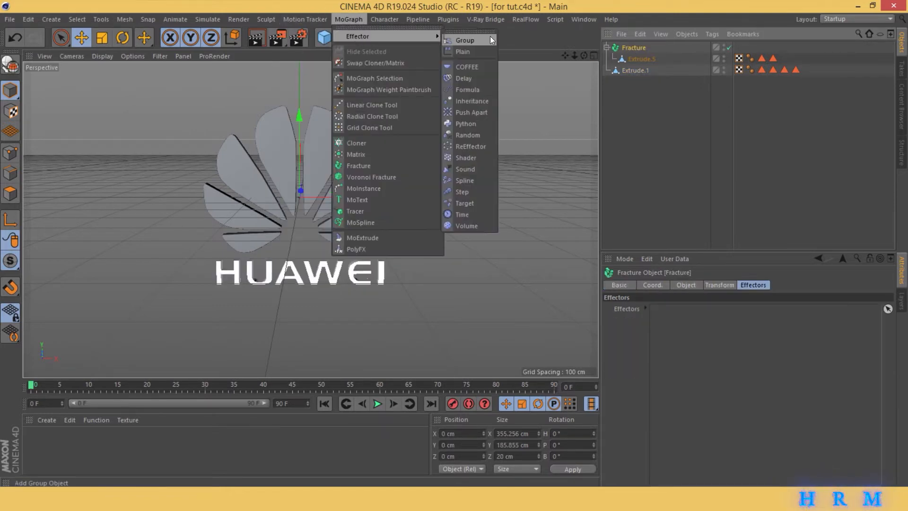
left_click(481, 52)
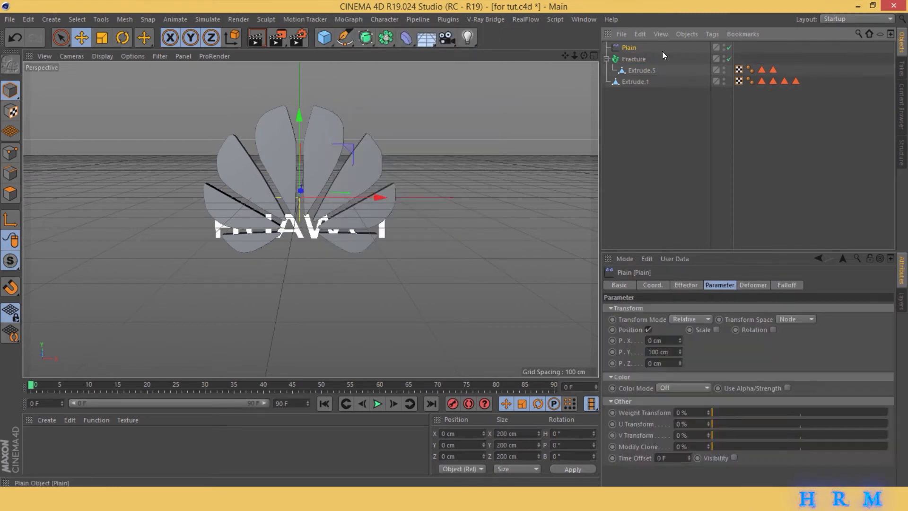
- Give the Plain effector a Linear falloff oriented to -X and move the effector to about 55 cm along X
left_click(787, 285)
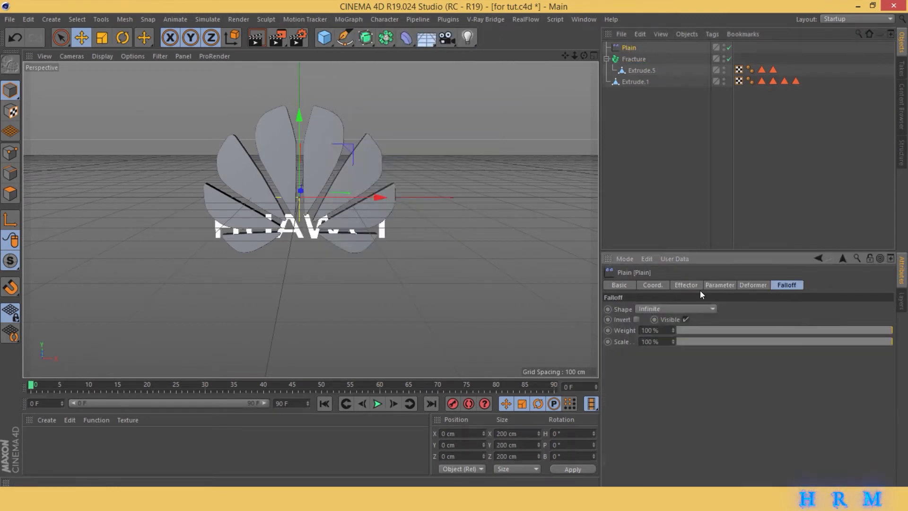
left_click(674, 309)
left_click(667, 379)
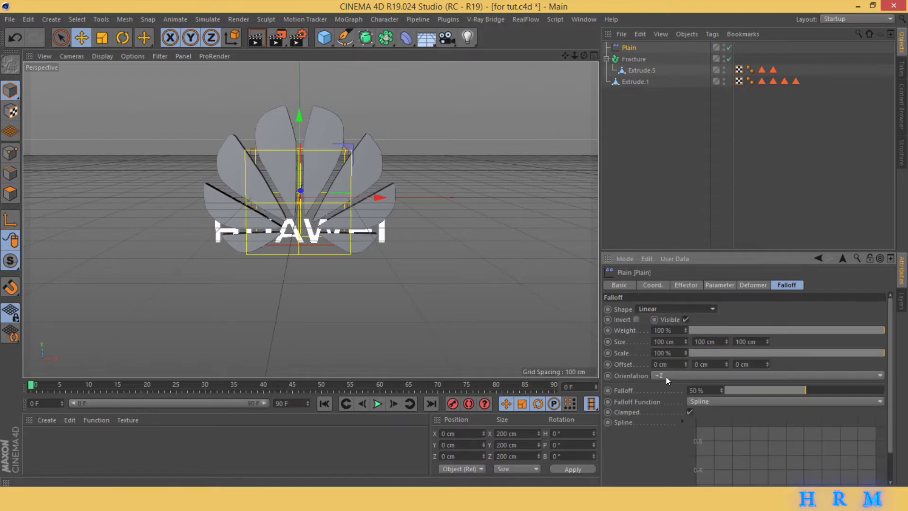
left_click(680, 376)
left_click(687, 397)
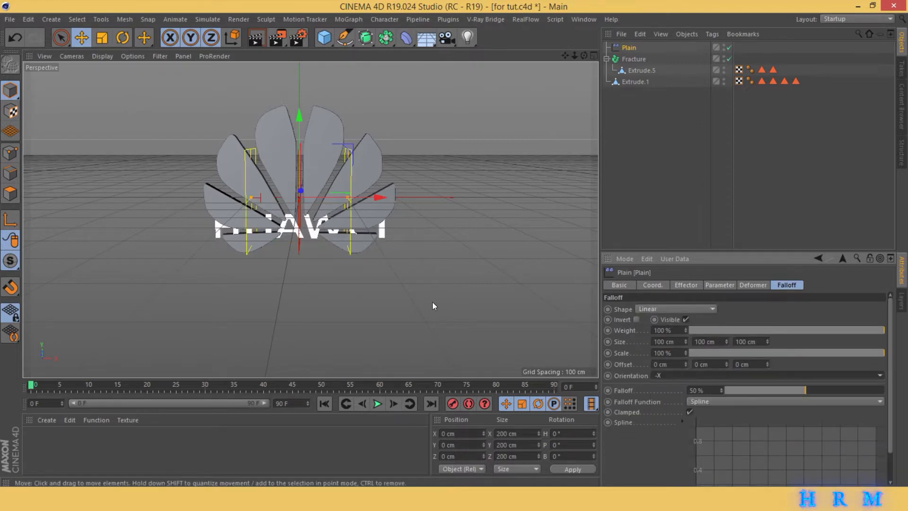
left_click_drag(364, 204, 396, 192)
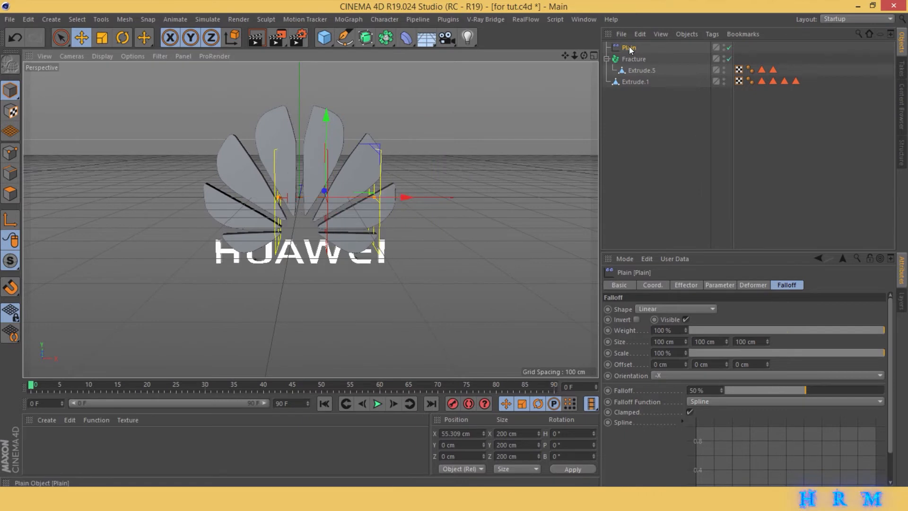
- Set the lettering's Fracture object to Explode Segments & Connect mode
left_click(632, 59)
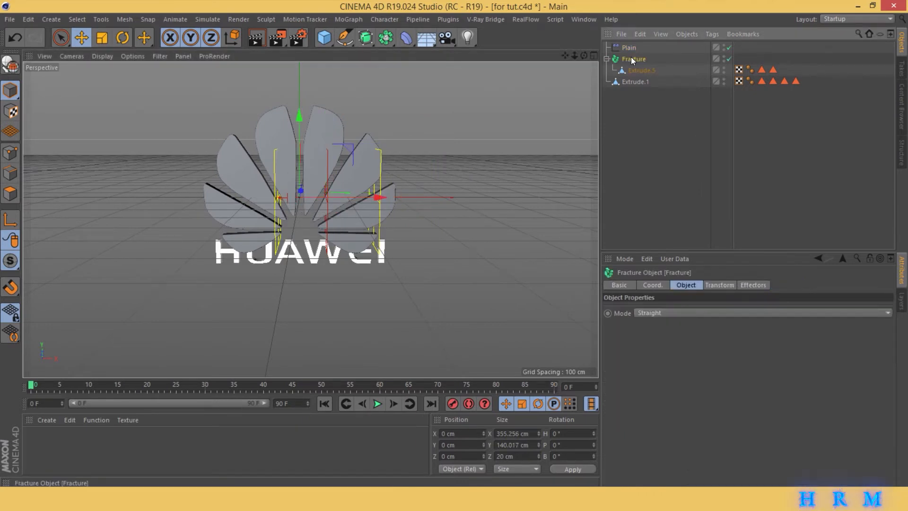
left_click(681, 311)
left_click(672, 347)
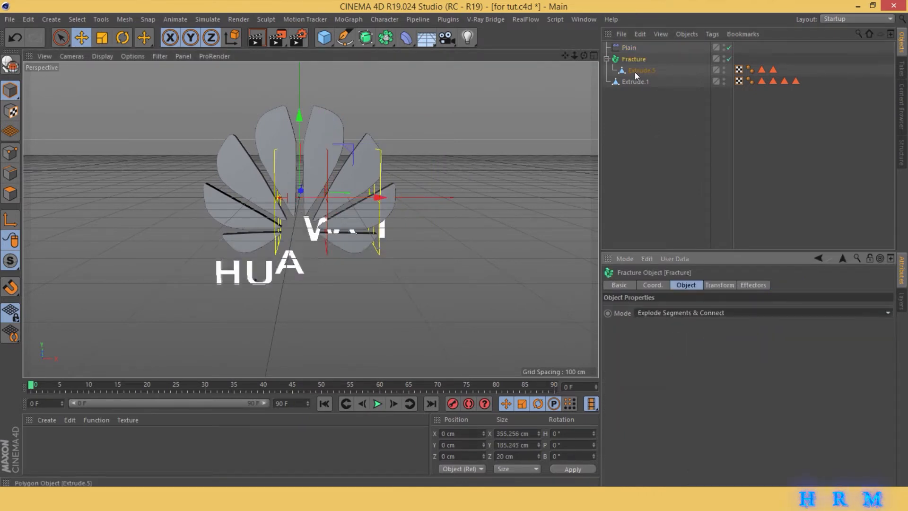
left_click(692, 313)
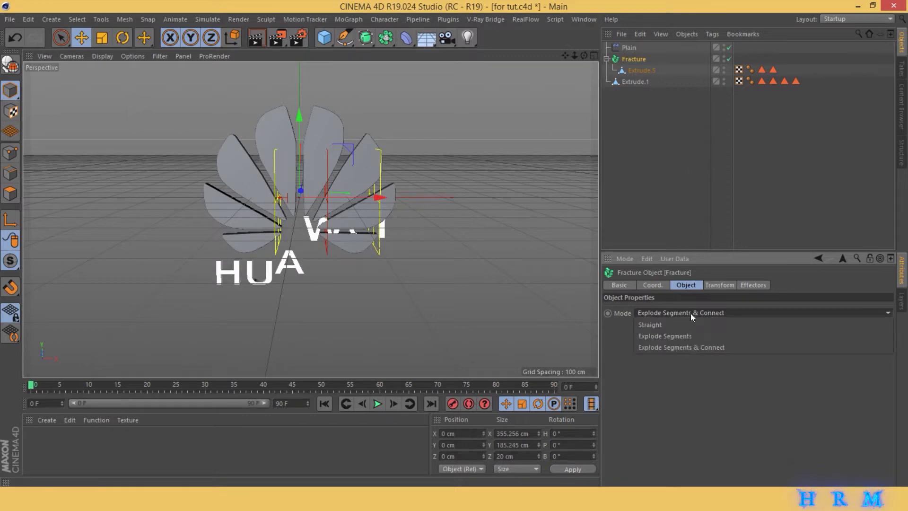
left_click(783, 346)
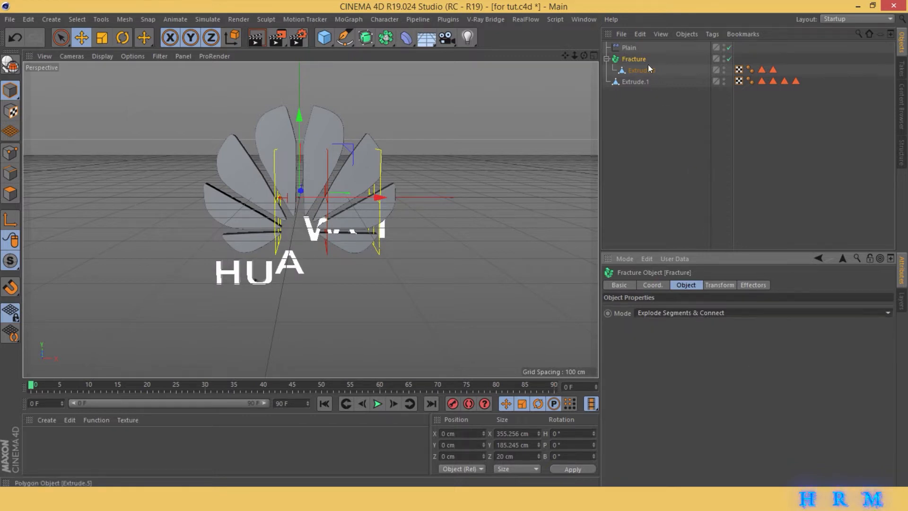
- Move the lettering's Plain effector to about 188 cm along X and set its position offset to 542 cm in X and 0 cm in Y
left_click(631, 48)
left_click_drag(386, 198, 461, 197)
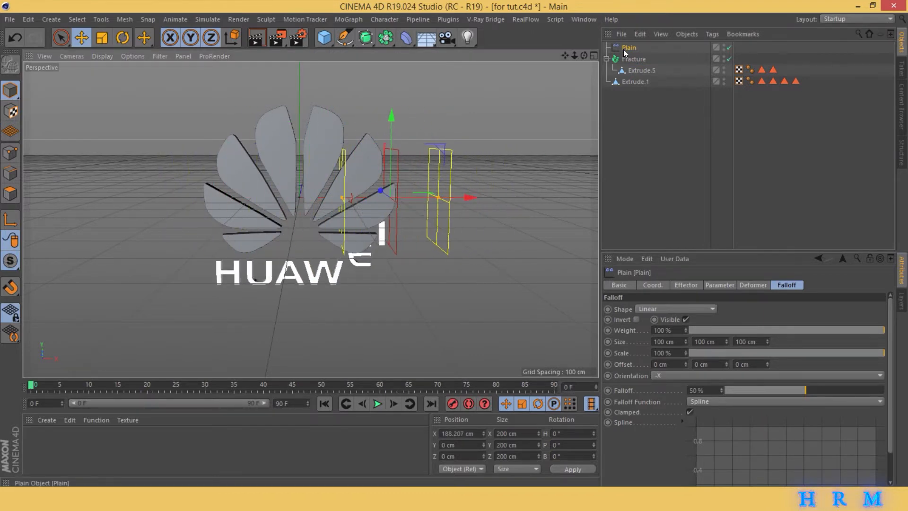
left_click(745, 284)
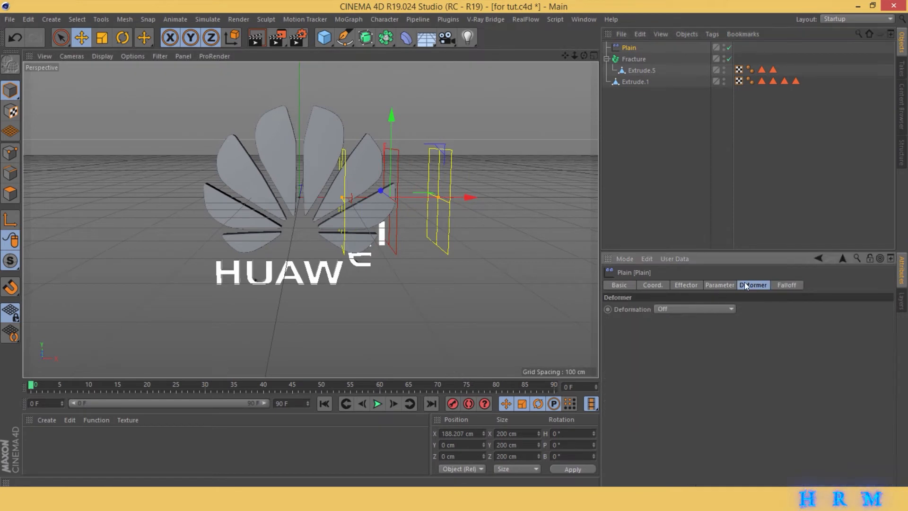
left_click(723, 284)
double_click(667, 352)
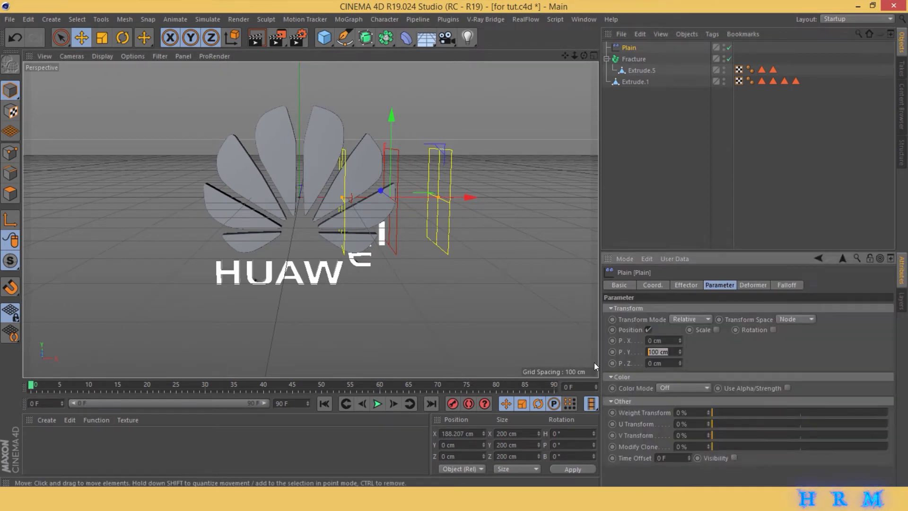
type("0")
key("Return")
left_click_drag(680, 340, 753, 341)
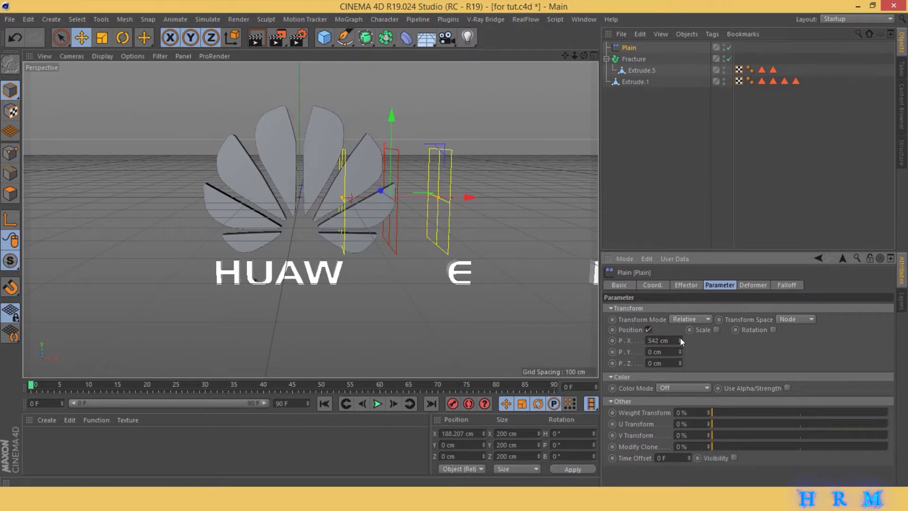
- Enable rotation on the lettering's Plain effector with heading 127° and pitch 42°, and set its Y position offset to 53 cm
left_click(773, 330)
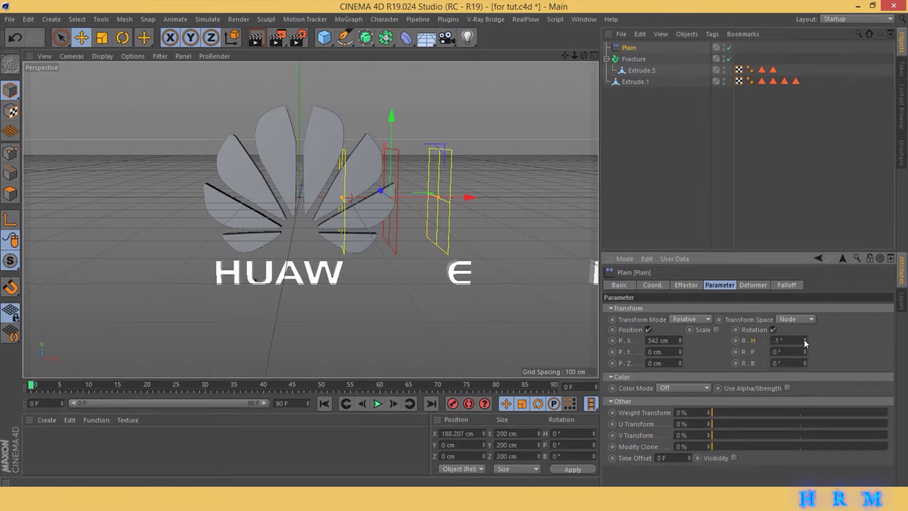
left_click_drag(804, 339, 818, 340)
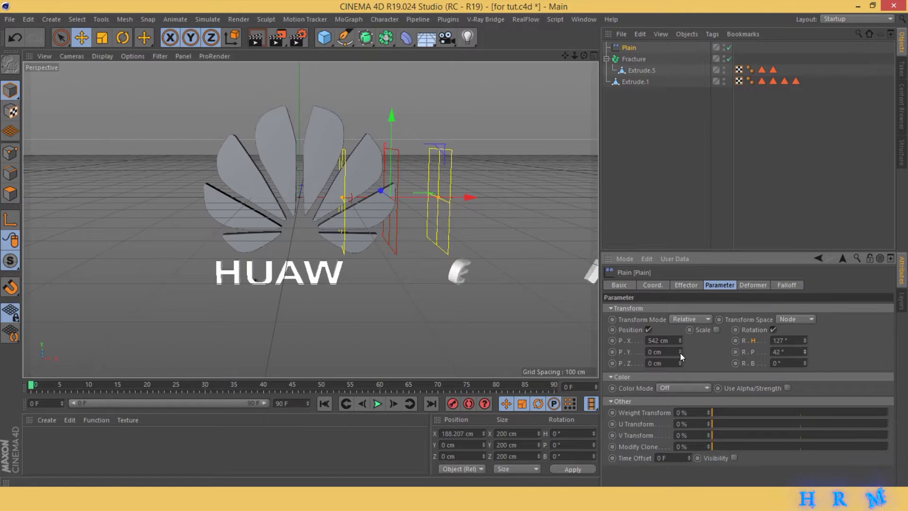
mouse_move(681, 353)
left_mouse_down()
mouse_move(696, 353)
mouse_move(681, 352)
left_mouse_up()
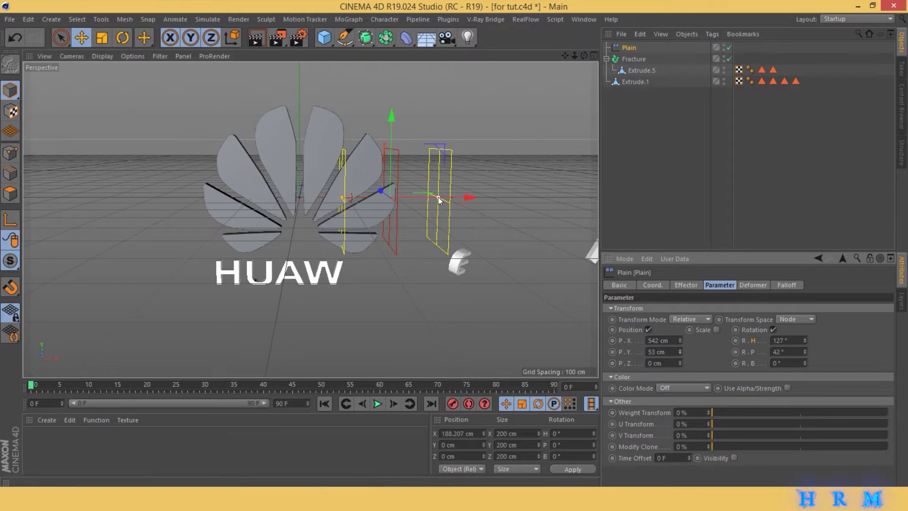
- Widen the lettering effector's falloff to about 995 cm, raise its X offset to 865 cm and move the effector to about -3 cm along X
left_click_drag(438, 197, 542, 197)
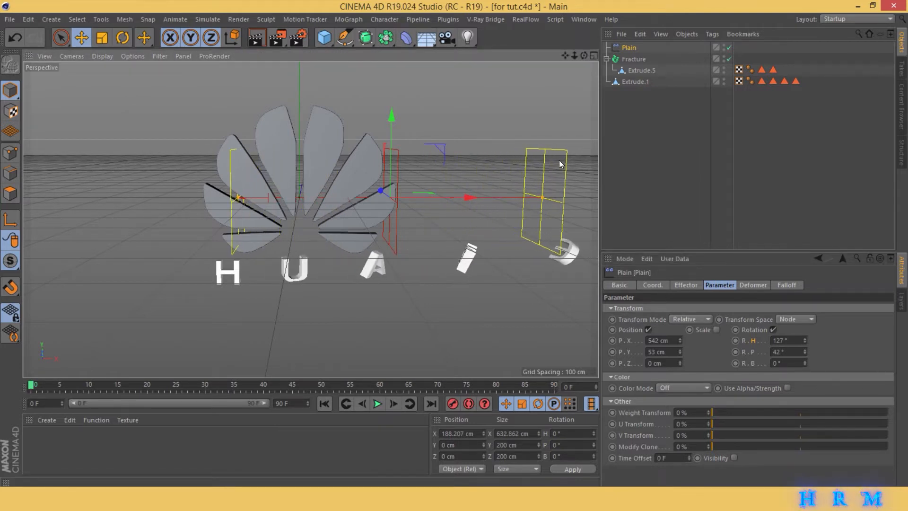
left_click_drag(576, 56, 520, 58)
mouse_move(394, 208)
left_mouse_down()
mouse_move(287, 206)
mouse_move(481, 211)
mouse_move(385, 213)
left_mouse_up()
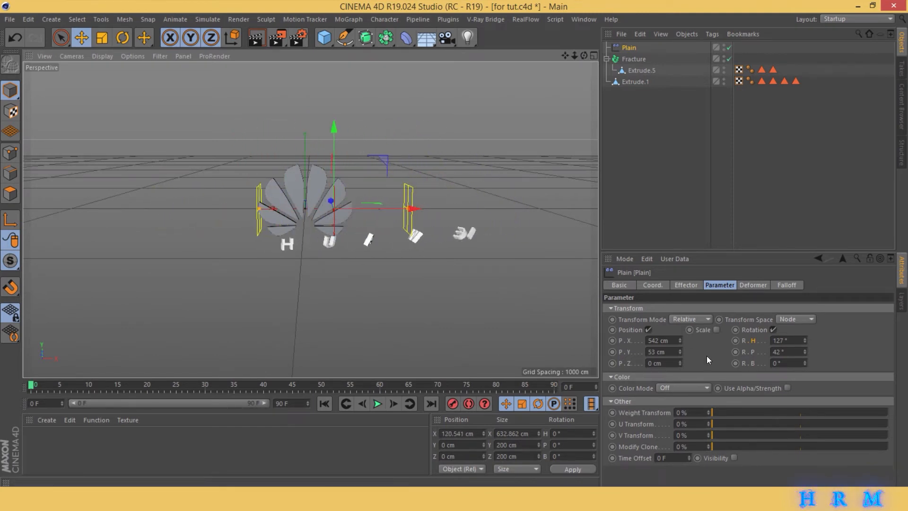
left_click_drag(680, 341, 710, 342)
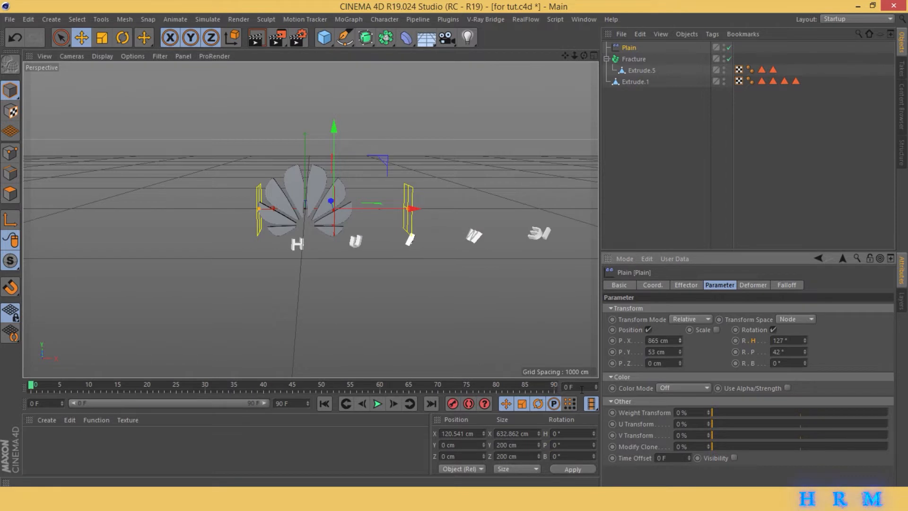
left_click_drag(410, 211, 367, 209)
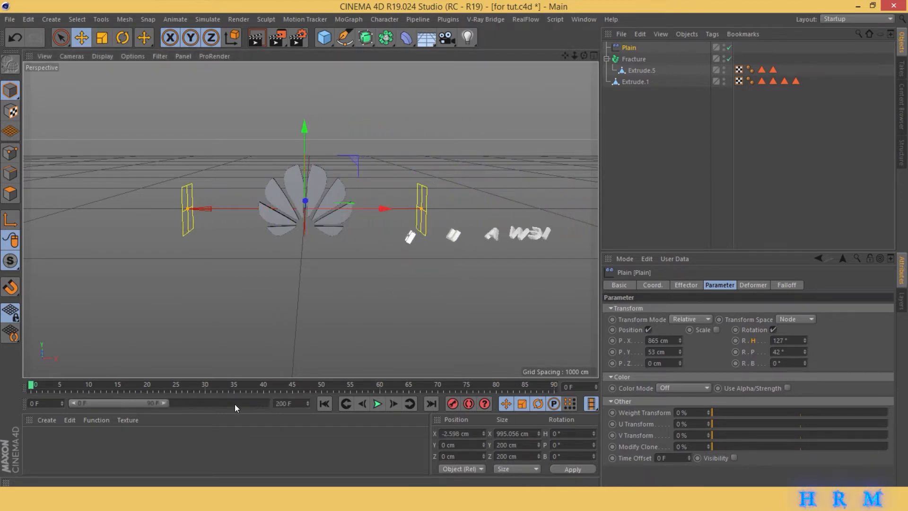
- Extend the animation length and the visible timeline range to 200 frames, and deselect the effector
key("Return")
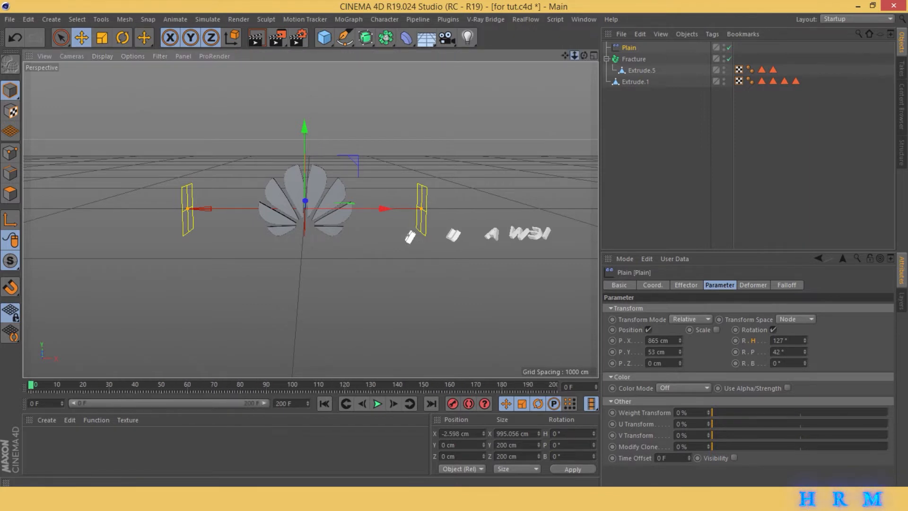
mouse_move(575, 56)
left_mouse_down()
mouse_move(599, 55)
mouse_move(587, 53)
mouse_move(590, 41)
mouse_move(585, 66)
left_mouse_up()
left_click(627, 113)
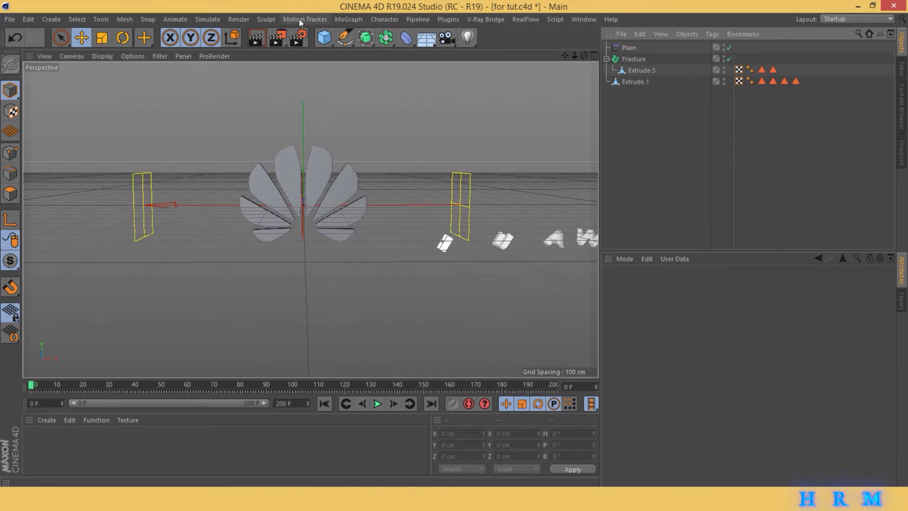
- Add a second MoGraph Fracture object and nest the logo petals, Extrude.1, under it
left_click(299, 19)
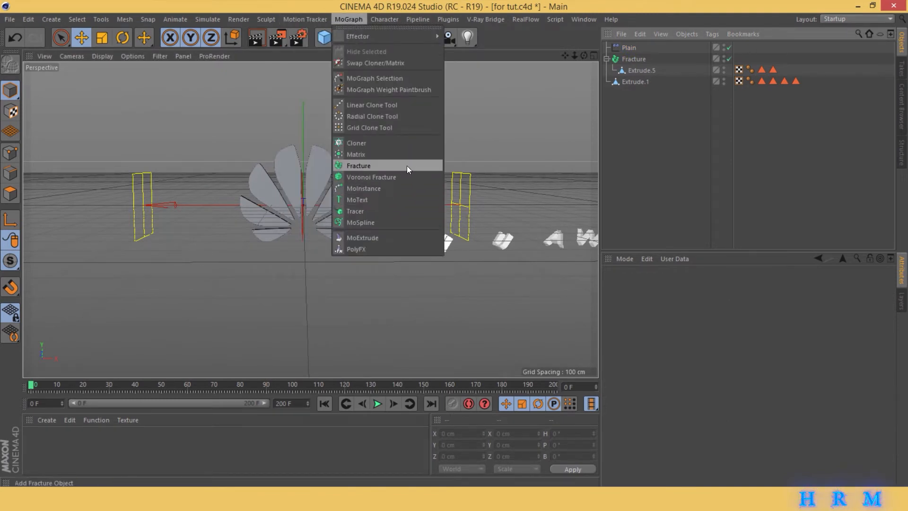
left_click(407, 165)
left_click_drag(642, 93, 636, 49)
left_click(634, 47)
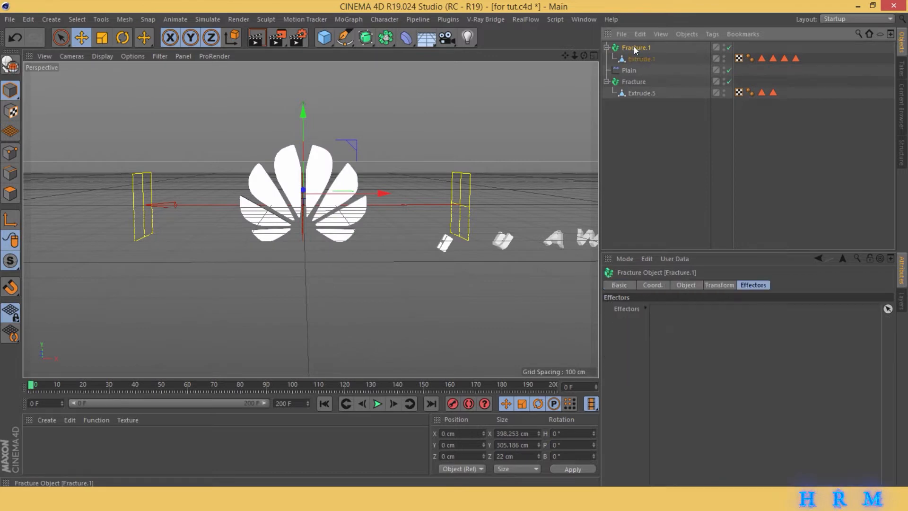
- Add a Plain effector to the logo's Fracture object, Fracture.1
left_click(287, 19)
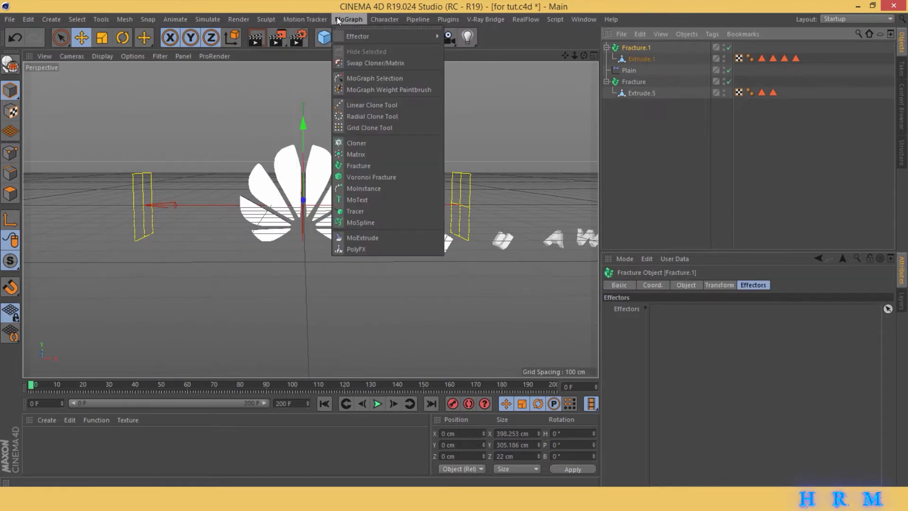
mouse_move(342, 35)
left_click(487, 53)
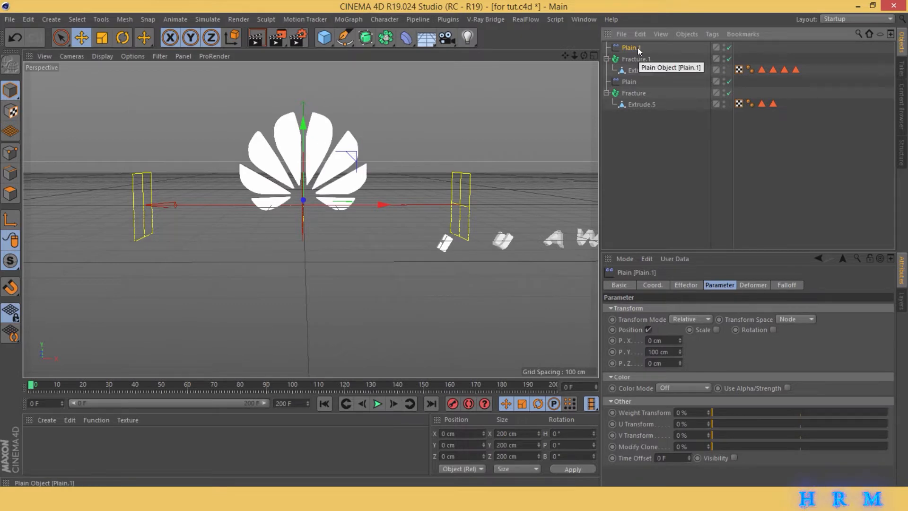
- Give the logo's Plain effector a Linear falloff oriented to -X and move the effector to about 43 cm along X
left_click(796, 289)
left_click(676, 308)
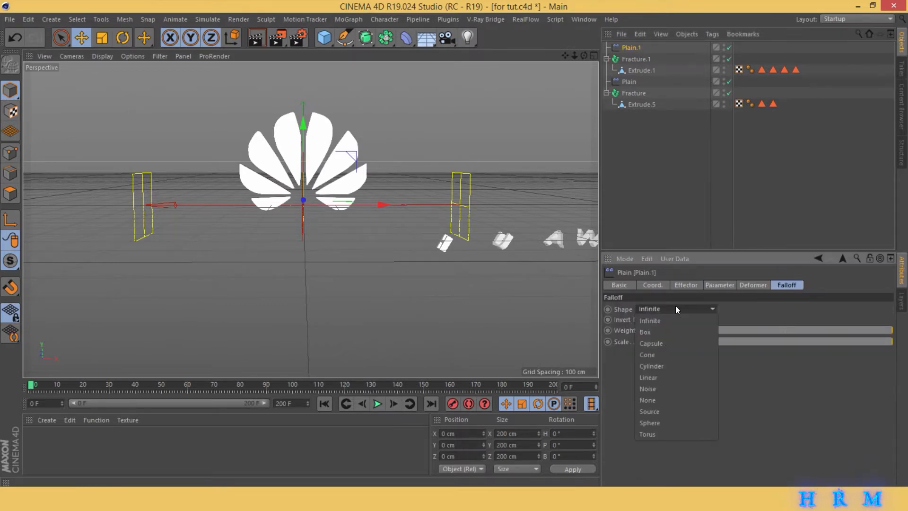
left_click(672, 377)
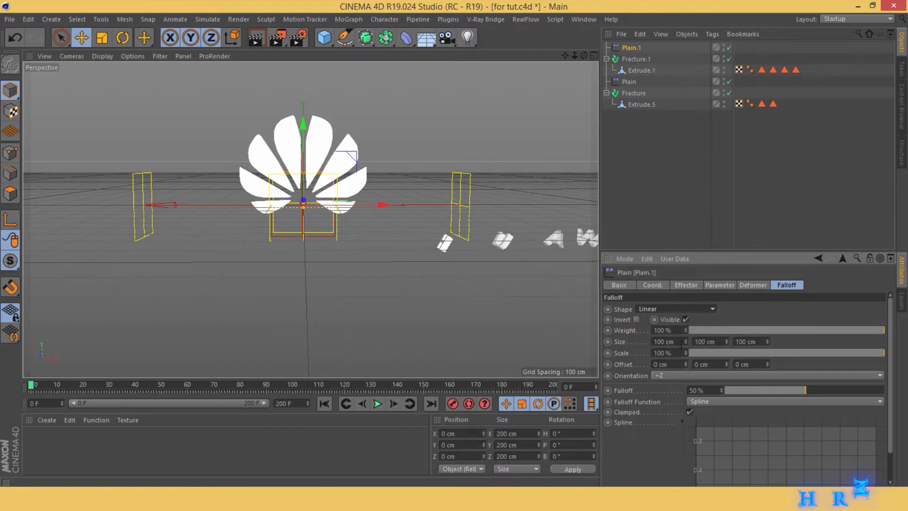
left_click(676, 376)
left_click(685, 398)
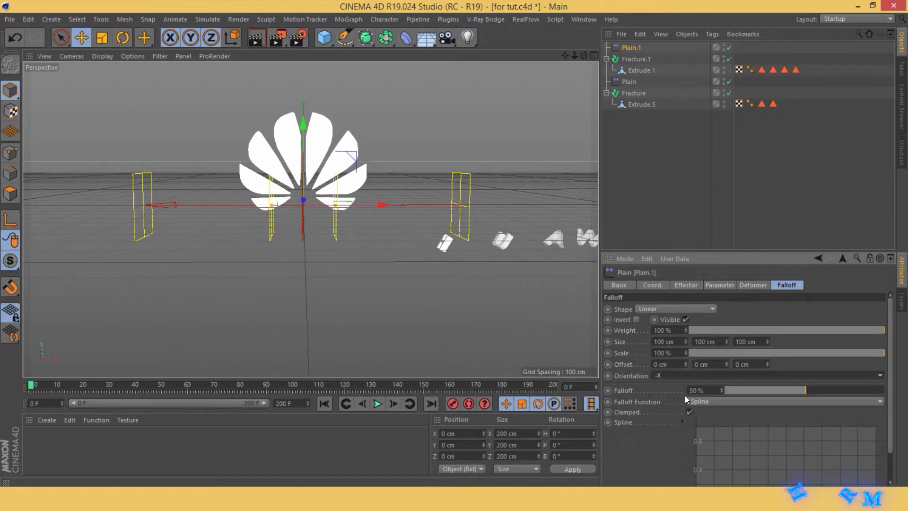
left_click_drag(372, 209, 400, 206)
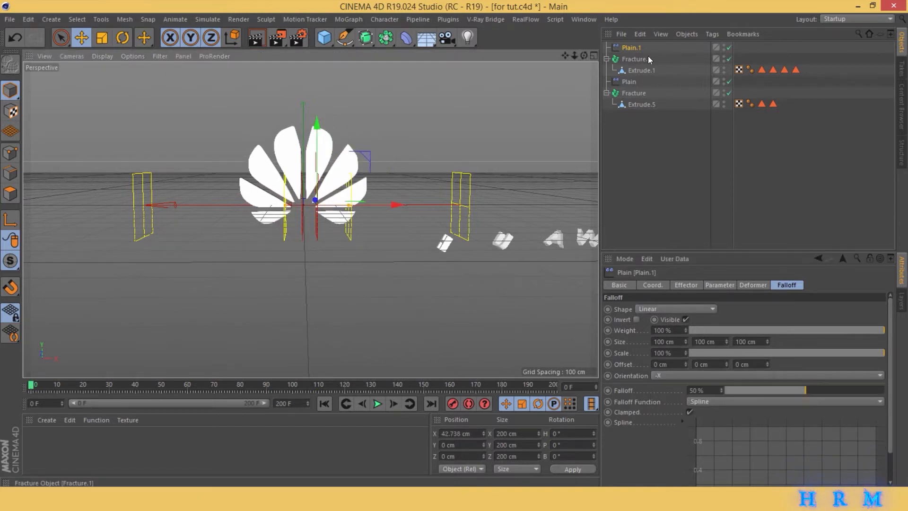
- Set Fracture.1 to Explode Segments & Connect mode and undo the accidental shift of the object along X
left_click(646, 59)
left_click(683, 312)
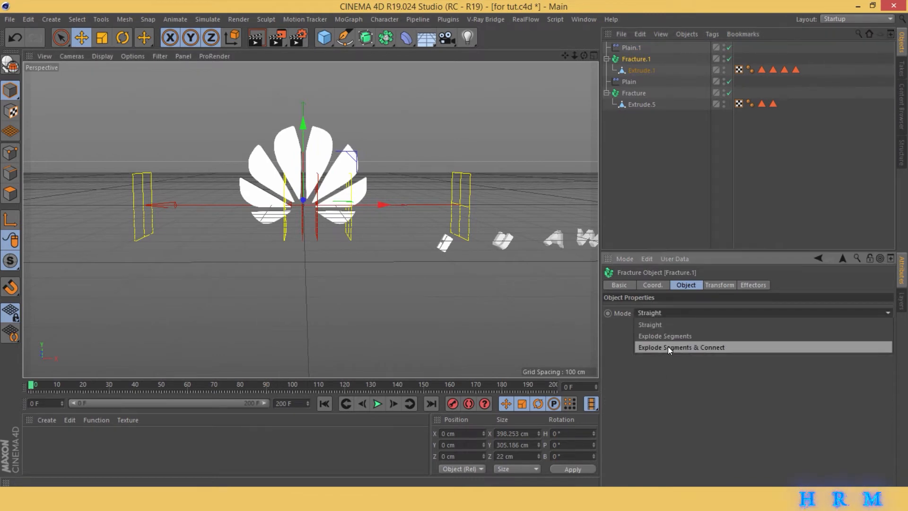
left_click(761, 347)
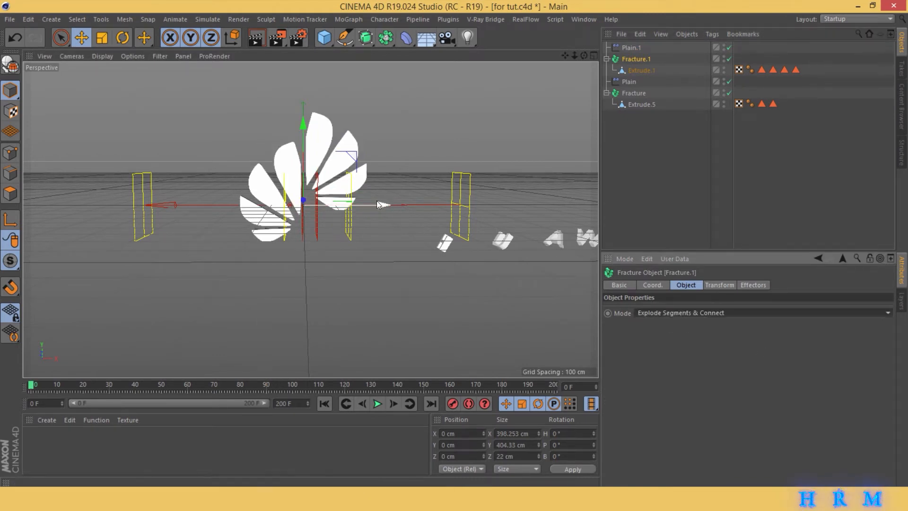
left_click_drag(377, 204, 404, 208)
key("ctrl+z")
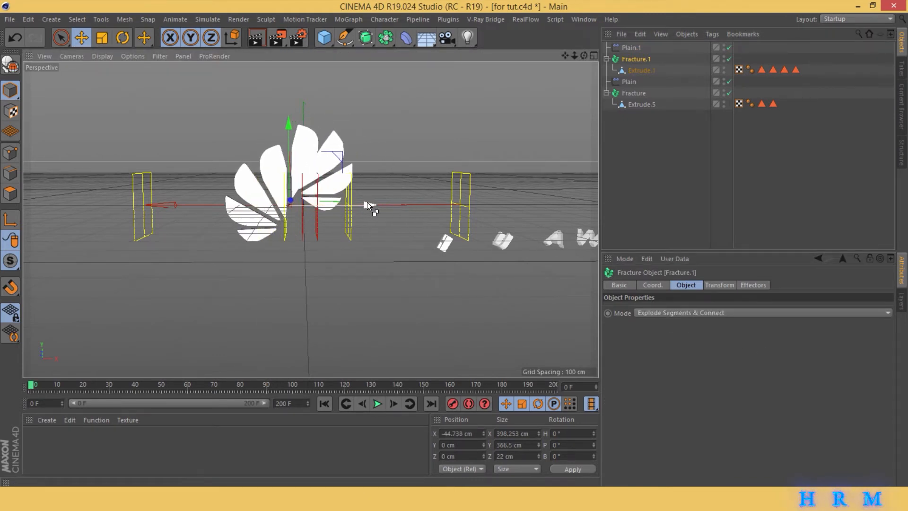
- Set the Plain.1 effector's position offset to 299 cm in X and 354 cm in Y, and move it to about 3 cm along X
left_click(636, 49)
mouse_move(390, 204)
left_mouse_down()
mouse_move(403, 205)
mouse_move(340, 209)
mouse_move(385, 212)
left_mouse_up()
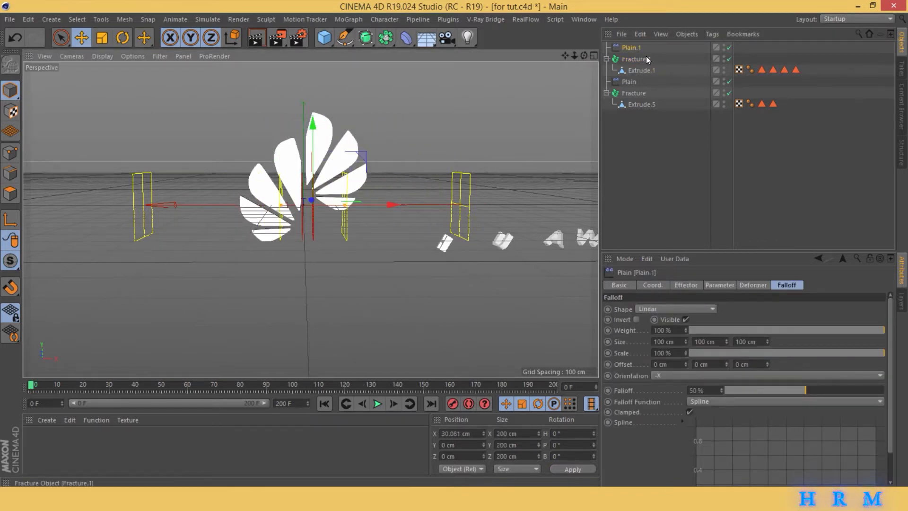
left_click(720, 285)
left_click_drag(680, 352, 680, 199)
scroll(369, 219, "down", 3)
middle_click_drag(369, 219, 359, 249, "alt")
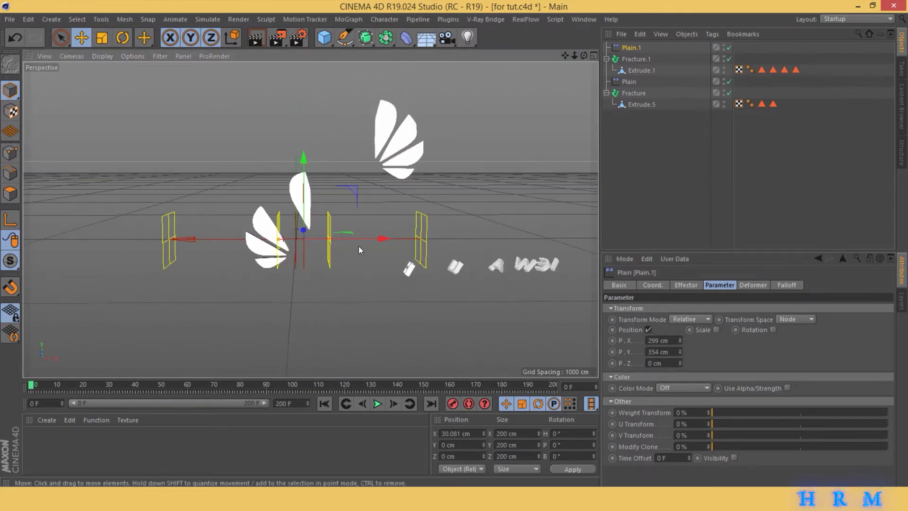
mouse_move(369, 239)
left_mouse_down()
mouse_move(361, 240)
mouse_move(399, 232)
mouse_move(360, 232)
left_mouse_up()
- Enable rotation on Plain.1 with heading about 50° and pitch 55°, and widen its falloff to about 995 cm
left_click(773, 330)
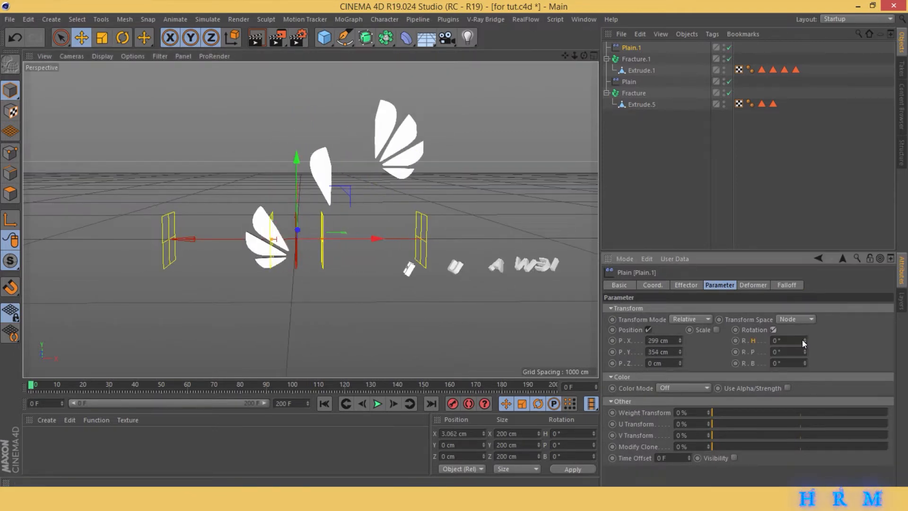
mouse_move(805, 341)
left_mouse_down()
mouse_move(806, 317)
mouse_move(805, 326)
left_mouse_up()
left_click_drag(378, 239, 423, 240)
left_click_drag(318, 238, 216, 238)
left_click_drag(363, 238, 314, 282)
- Set Plain.1's position offset to 456, 607 and -8 cm and its heading to 100°, and slide the effector to about 547 cm along X
left_click_drag(680, 341, 680, 280)
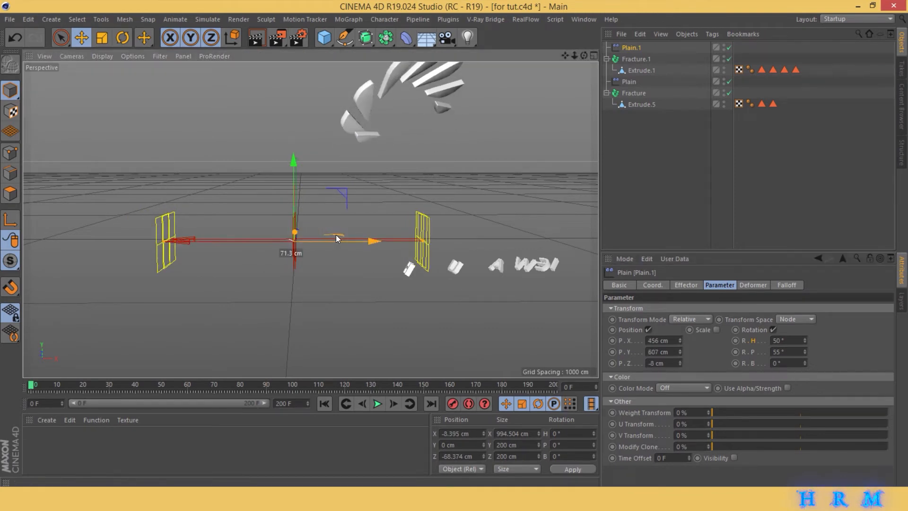
left_click_drag(339, 237, 394, 238)
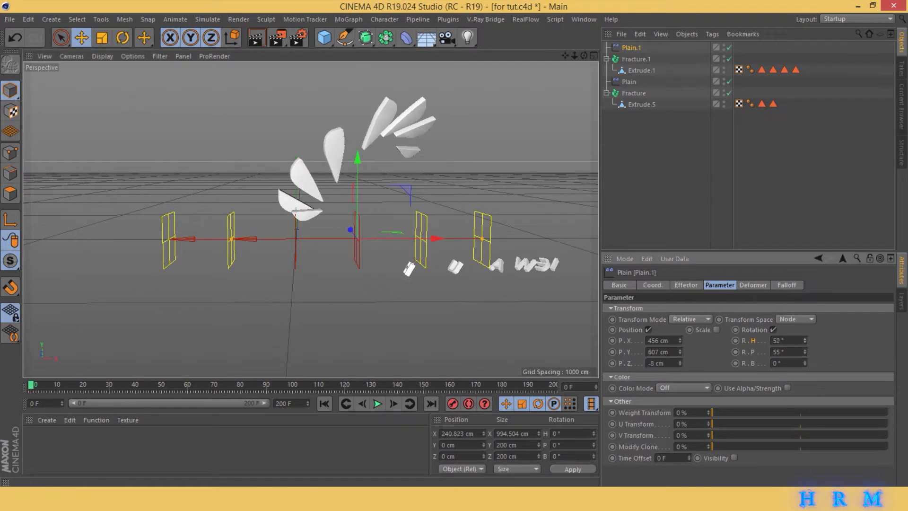
mouse_move(409, 239)
left_mouse_down()
mouse_move(330, 239)
mouse_move(456, 239)
mouse_move(404, 239)
left_mouse_up()
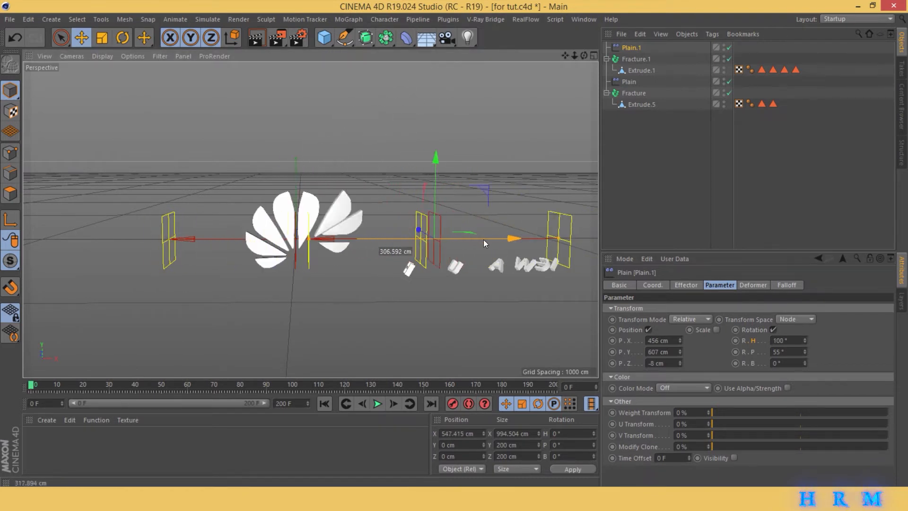
- Set Plain.1's position offset to 521 cm in X, 826 cm in Y and 412 cm in Z, and move it to about -128 cm along X
left_click_drag(680, 340, 681, 249)
left_click_drag(410, 239, 389, 258)
left_click_drag(680, 363, 680, 165)
left_click_drag(381, 239, 306, 257)
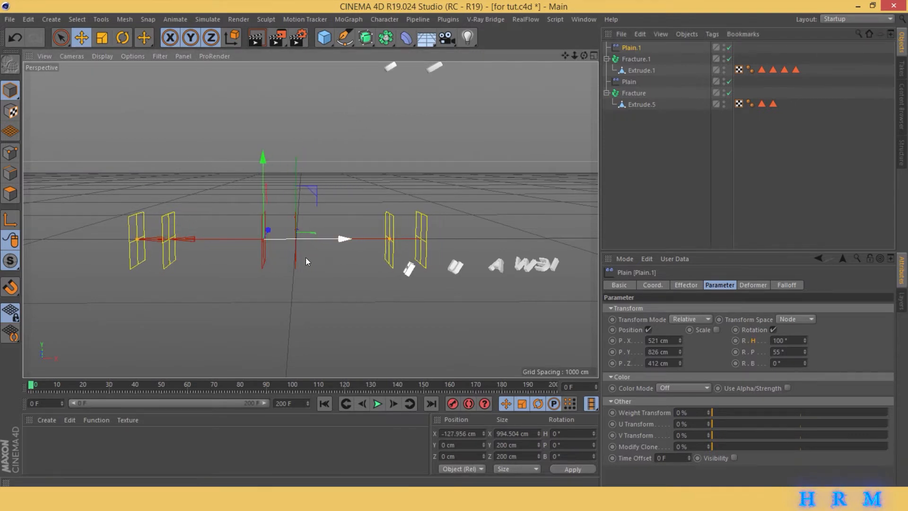
- Keyframe the Plain.1 effector at frame 0 and at about 710 cm along X on frame 71, and play the animation
left_click(453, 404)
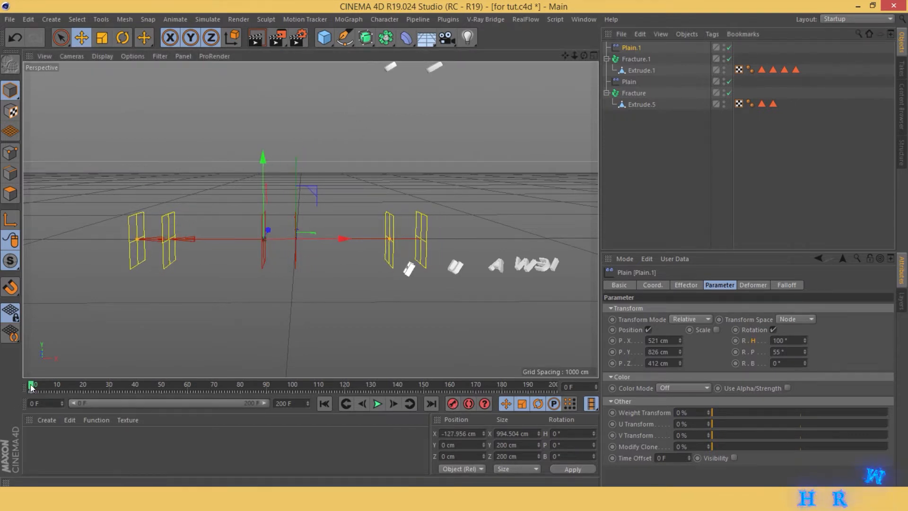
left_click_drag(161, 385, 216, 386)
left_click_drag(305, 240, 515, 233)
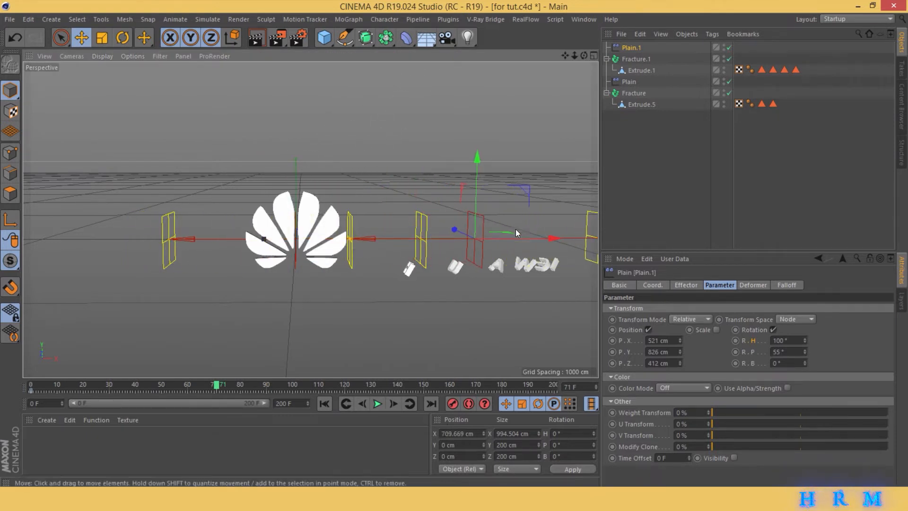
left_click(455, 405)
left_click(324, 404)
left_click(383, 402)
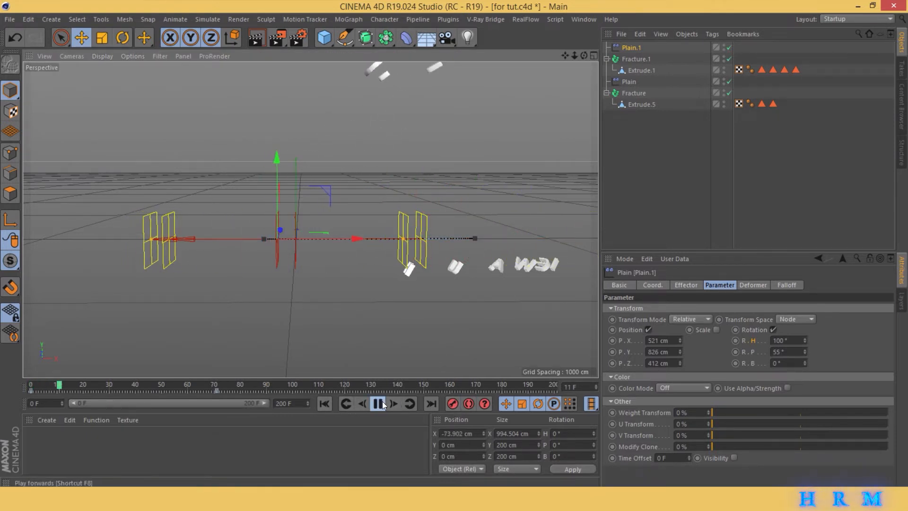
left_click(383, 403)
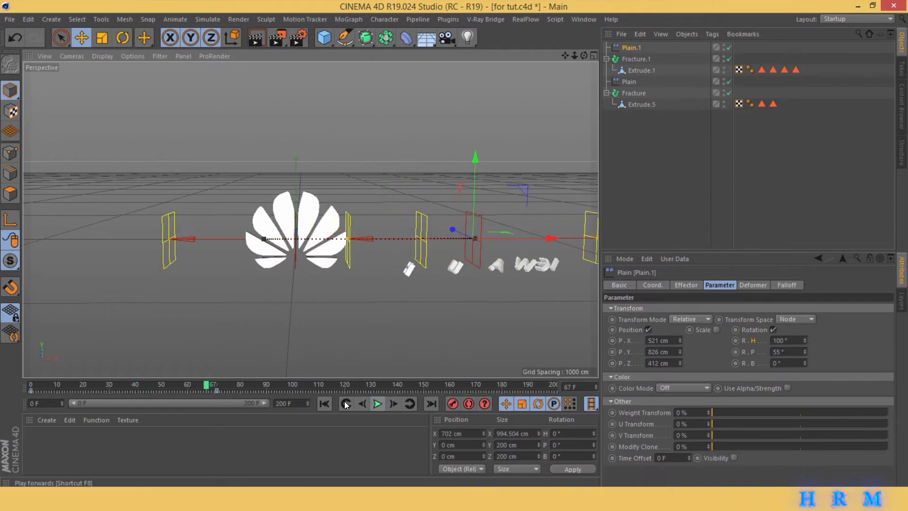
- Toggle Enhanced OpenGL in the viewport and delay Plain.1's end keyframe to frame 124, previewing the animation
left_click(217, 392)
left_click(123, 59)
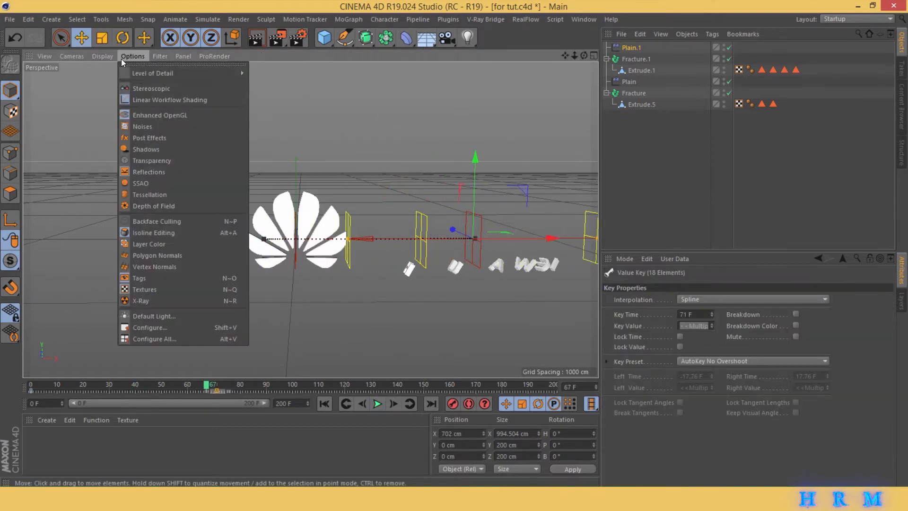
left_click(141, 116)
left_click_drag(220, 391, 332, 391)
left_click(323, 403)
left_click(383, 407)
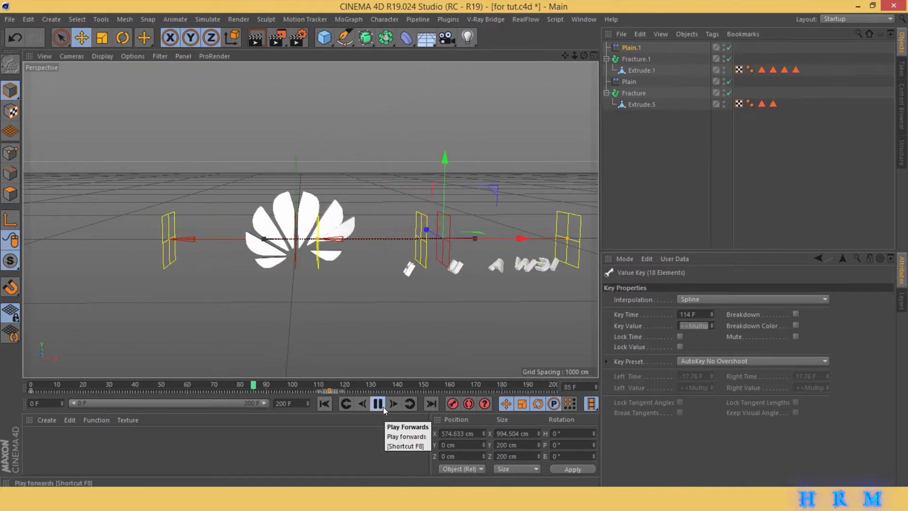
left_click(383, 407)
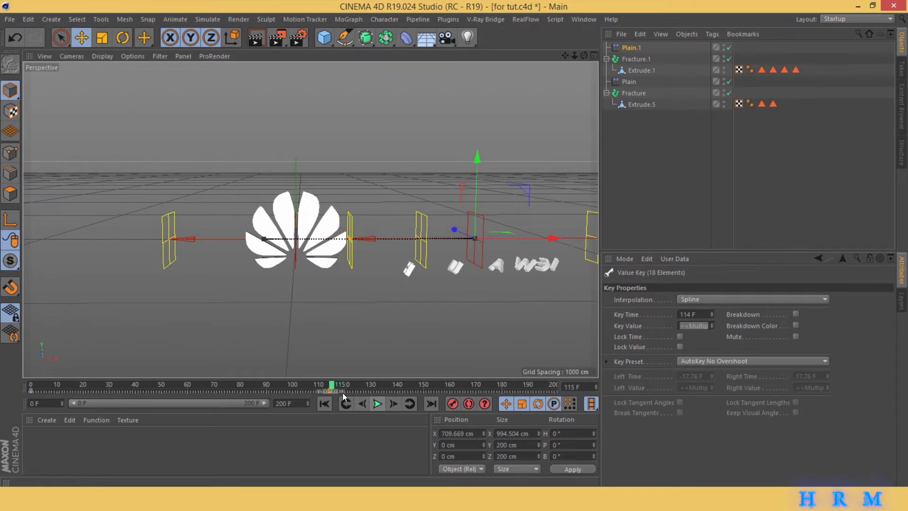
left_click_drag(339, 392, 365, 391)
- Move the Plain effector to about -167 cm along X and keyframe it at frame 79
left_click(629, 82)
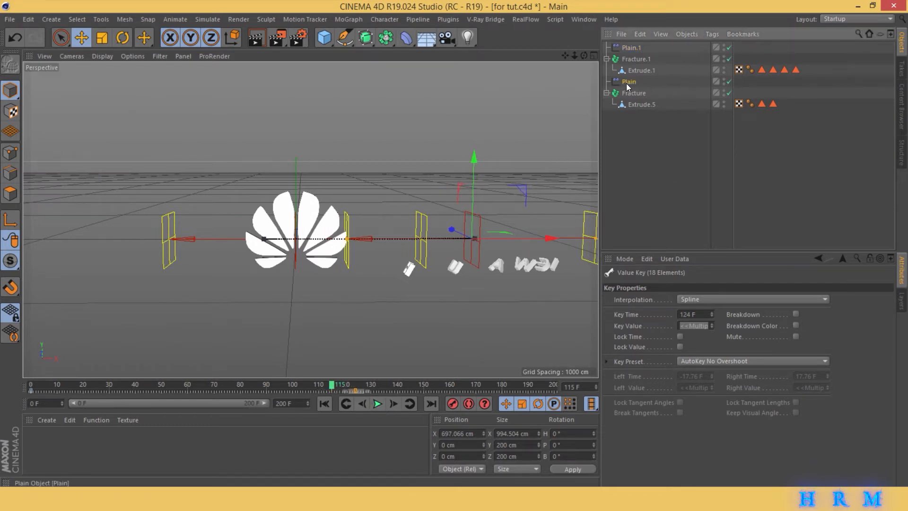
left_click_drag(370, 239, 356, 322)
left_click_drag(362, 239, 331, 240)
left_click(325, 404)
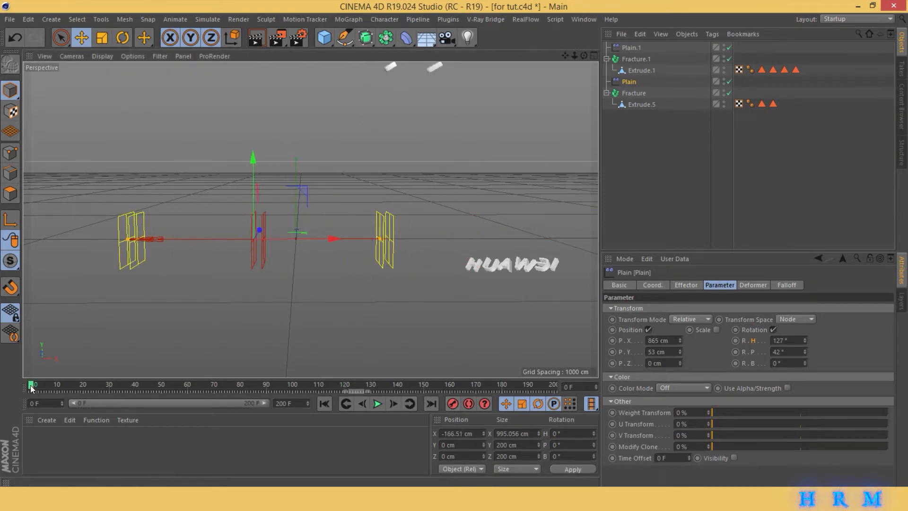
left_click_drag(31, 388, 237, 387)
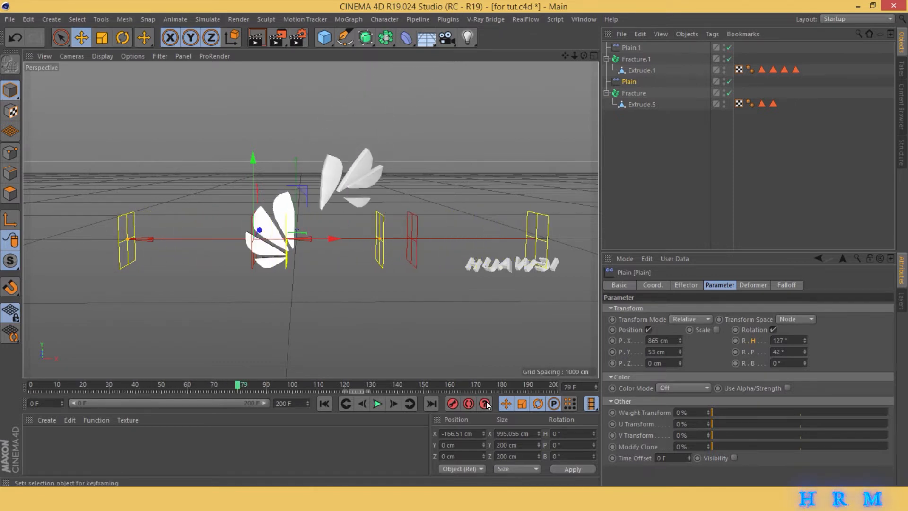
left_click(350, 384)
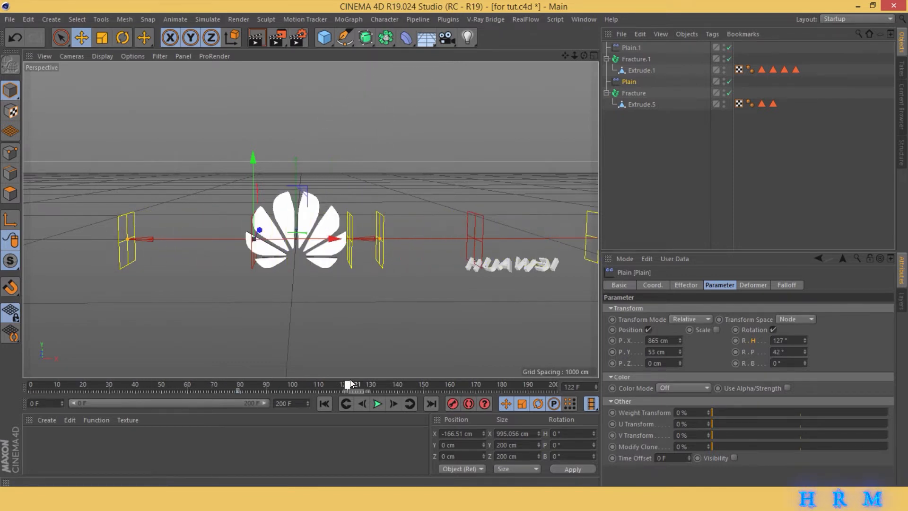
- Keyframe the Plain effector at about 680 cm along X on frame 181 and play the animation from the start
left_click_drag(350, 384, 503, 387)
left_click_drag(320, 243, 532, 243)
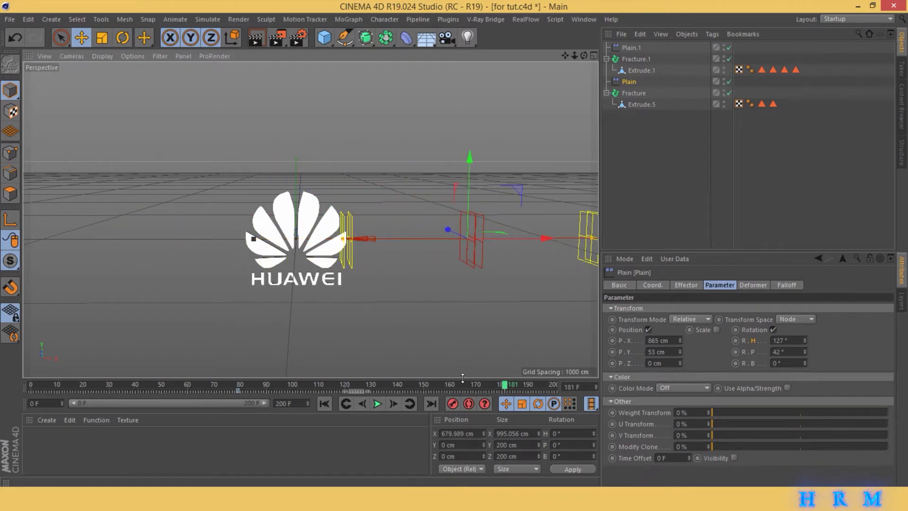
left_click(329, 402)
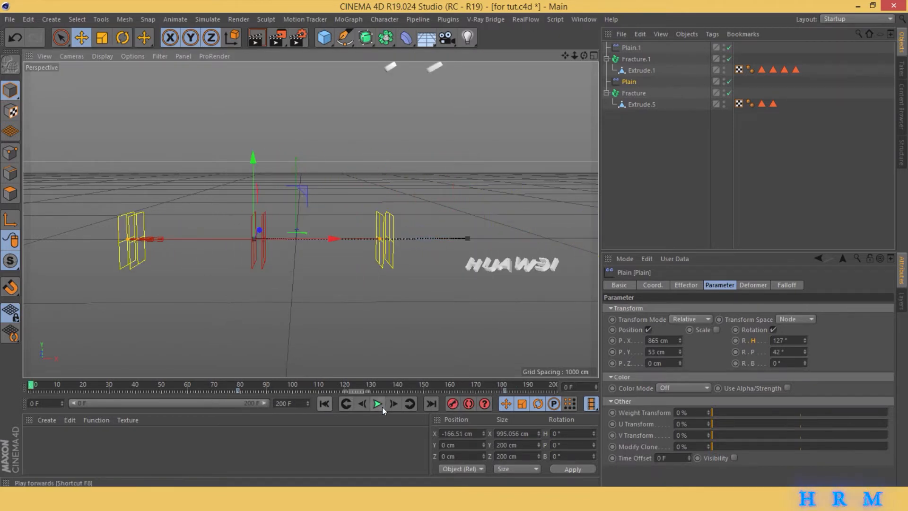
left_click(382, 406)
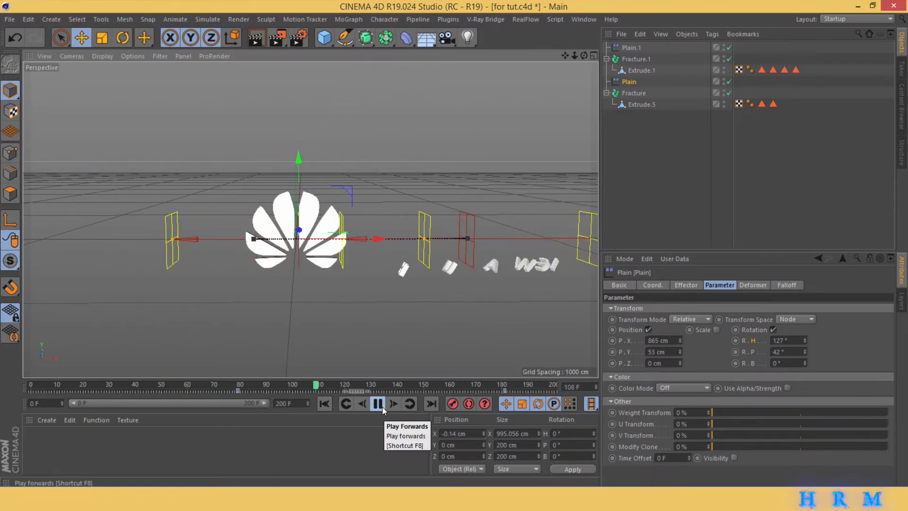
left_click(382, 406)
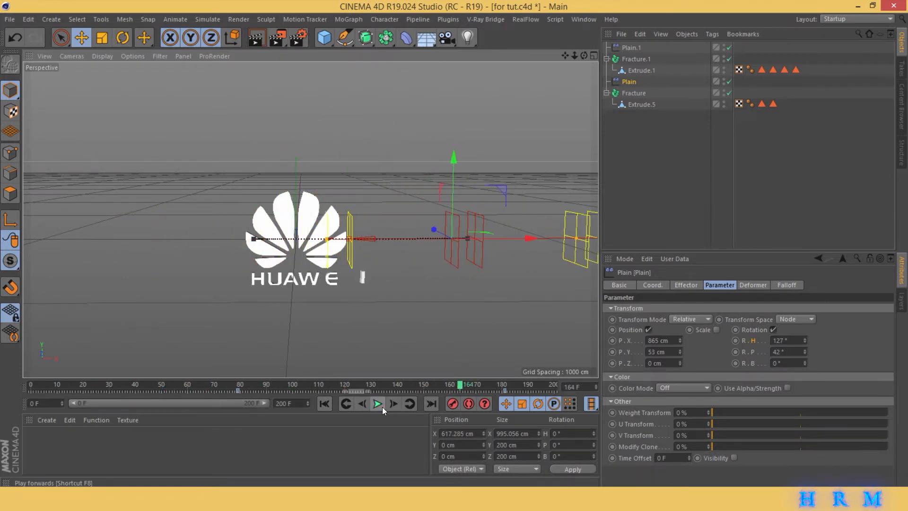
- Shift Plain's first keyframe to frame 66 and Plain.1's end keyframe to frame 151, and play the animation
left_click_drag(239, 391, 204, 391)
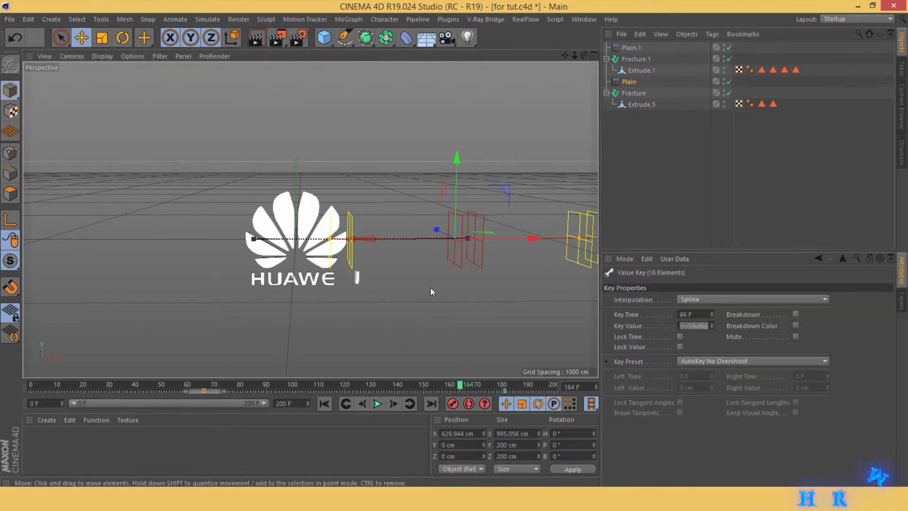
left_click(631, 48)
left_click_drag(382, 391, 431, 393)
left_click(325, 404)
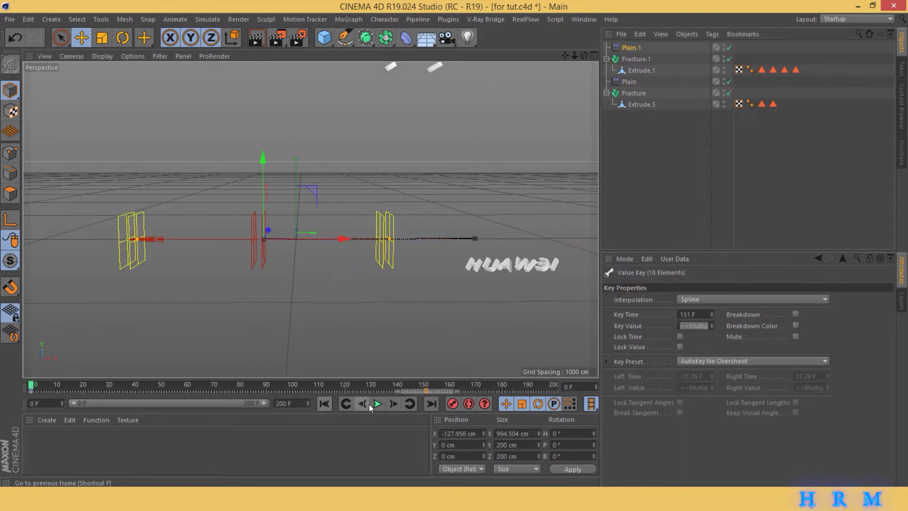
left_click(377, 405)
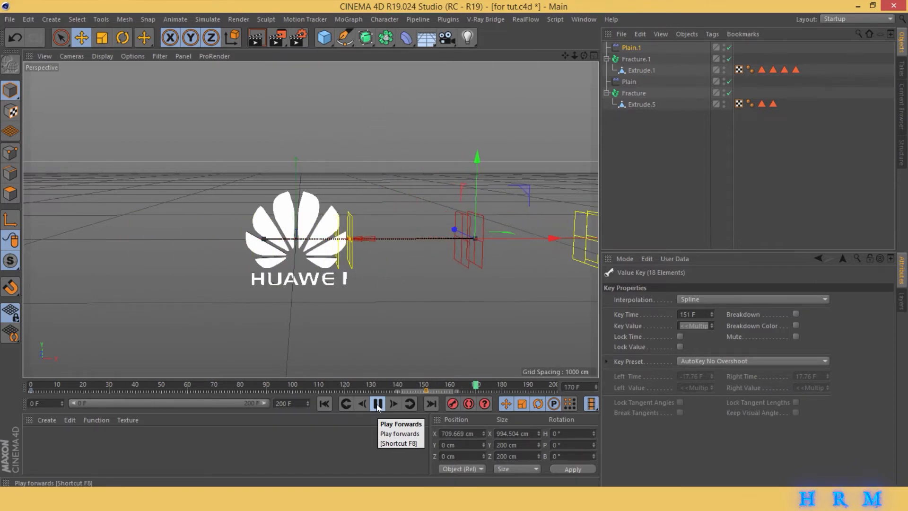
left_click(378, 404)
- Lower the workplane to about -453 cm in Y, below the logo and wordmark, and return to Model mode
mouse_move(578, 54)
left_mouse_down()
mouse_move(568, 53)
mouse_move(584, 51)
left_mouse_up()
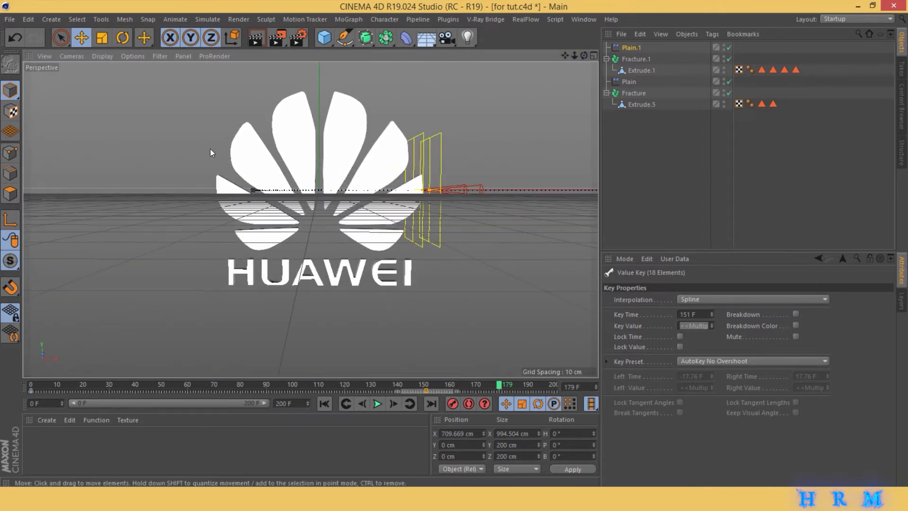
left_click(11, 132)
left_click_drag(318, 113, 317, 346)
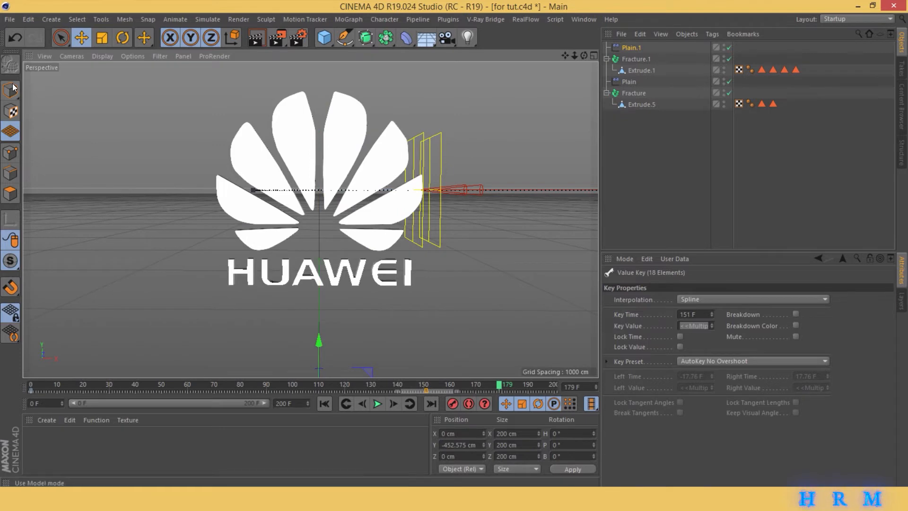
left_click(11, 90)
- Add an active camera at about X -225, Y 33, Z -885 cm with heading -14.4° and pitch -3.25°, and keyframe it at frame 0
left_click(447, 37)
left_click(729, 48)
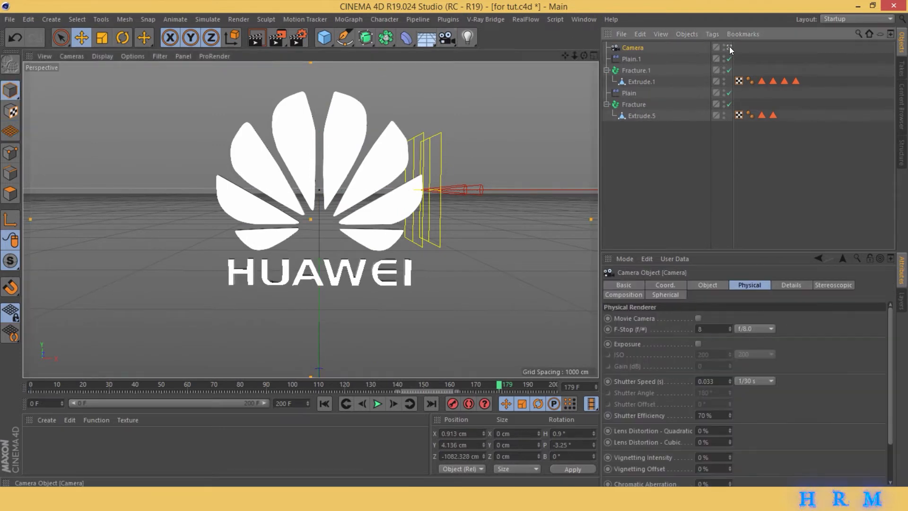
mouse_move(564, 55)
left_mouse_down()
mouse_move(556, 62)
mouse_move(604, 56)
mouse_move(561, 67)
left_mouse_up()
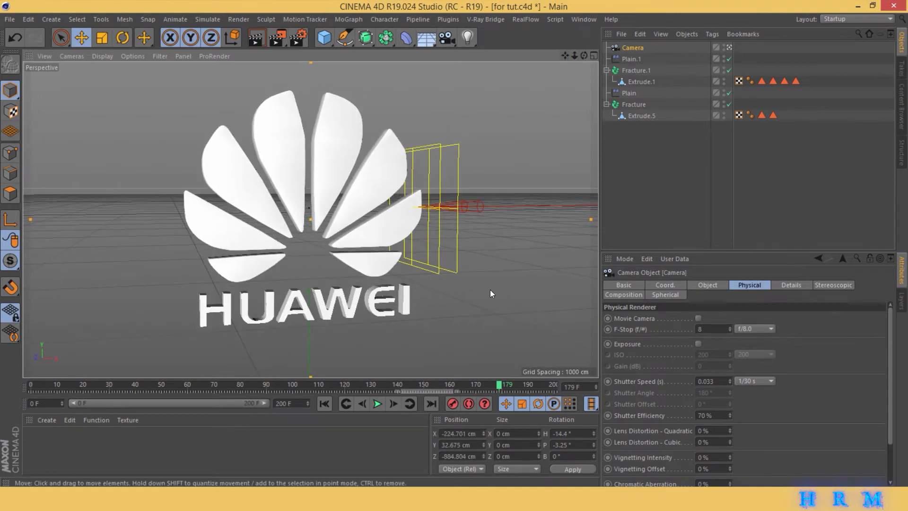
left_click(346, 403)
- Keyframe the camera on frame 200 at about X 47, Y -4, Z -1132 cm with heading 2.25° and pitch -1°, and preview the move
left_click_drag(495, 388, 559, 385)
left_click_drag(584, 56, 564, 53)
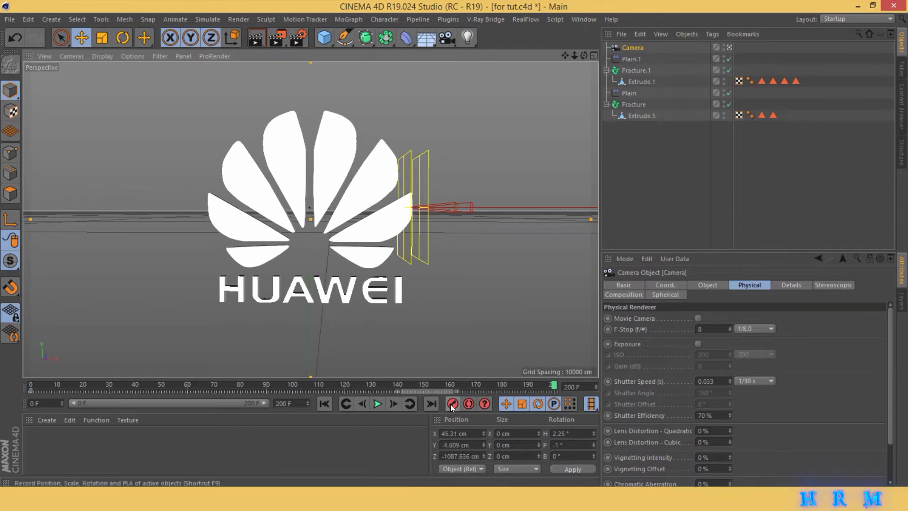
left_click(452, 403)
left_click_drag(575, 54, 573, 53)
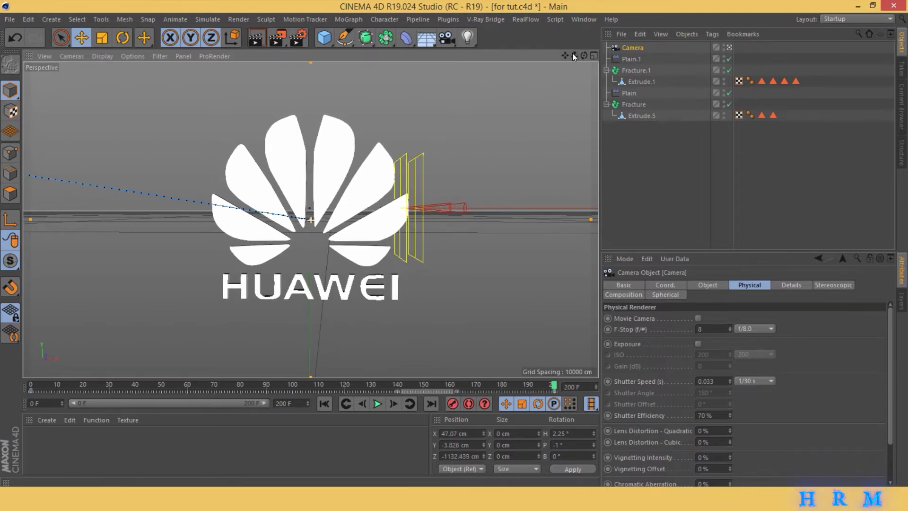
left_click(326, 404)
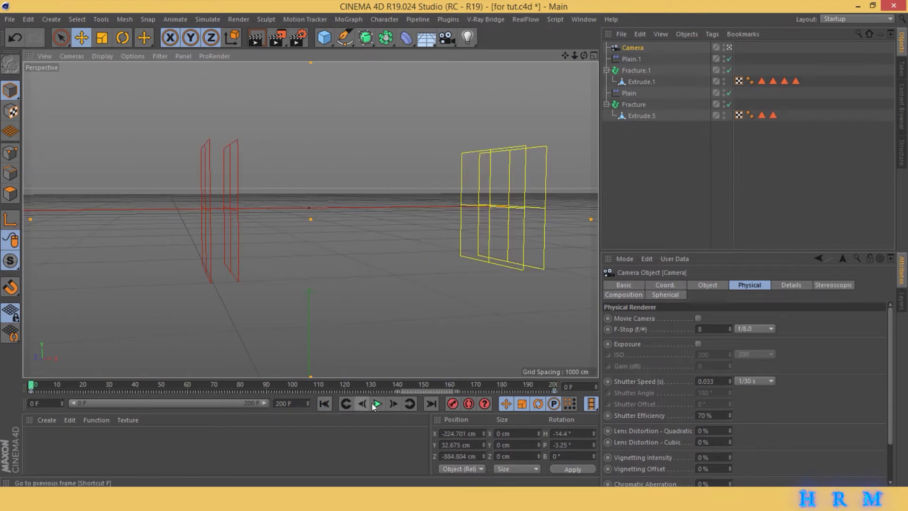
left_click(375, 403)
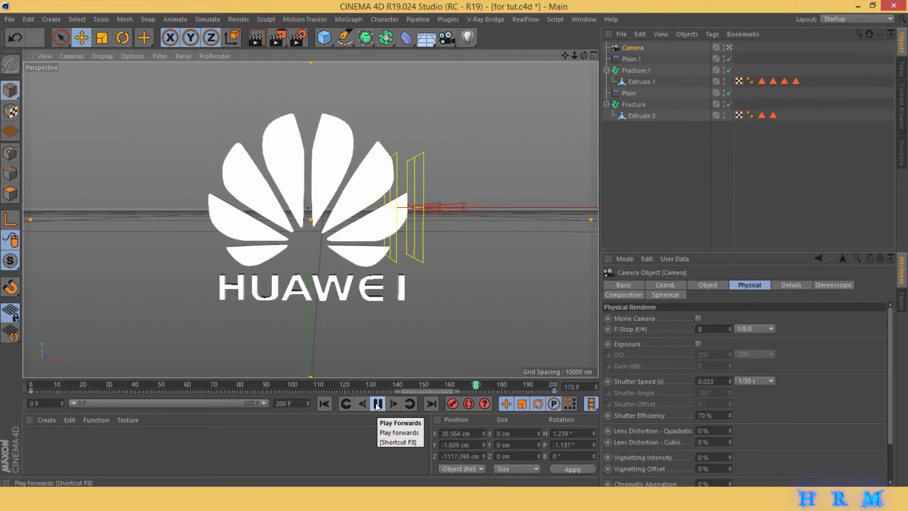
left_click(377, 403)
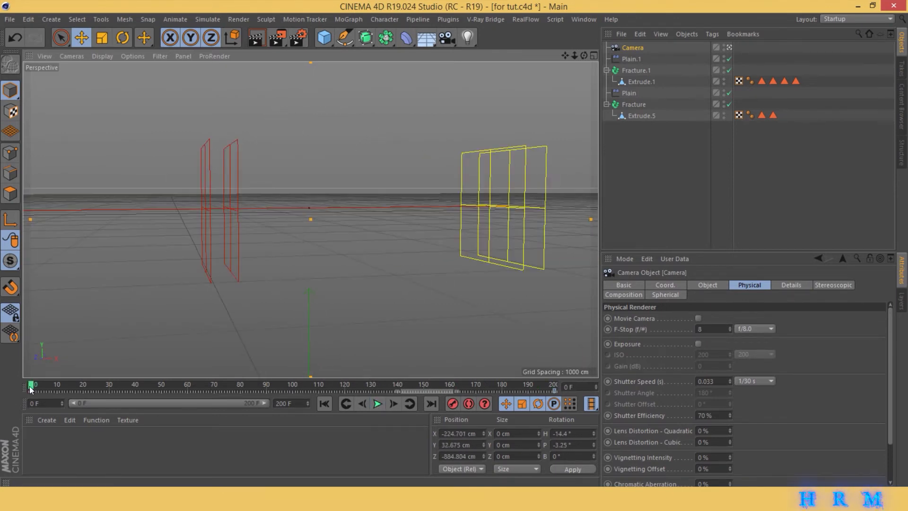
- Move the camera's first keyframe to frame 48 and, with the animation previewed, save the project
left_click_drag(30, 389, 189, 376)
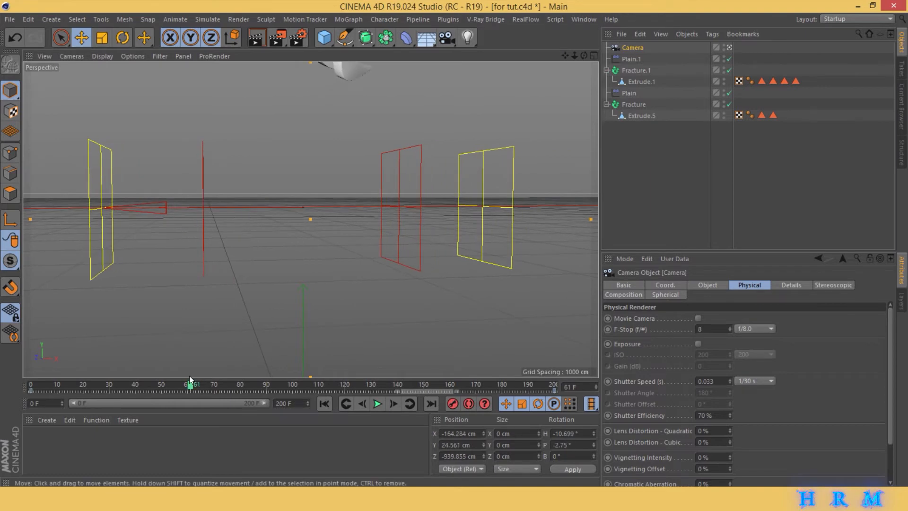
left_click_drag(36, 392, 162, 384)
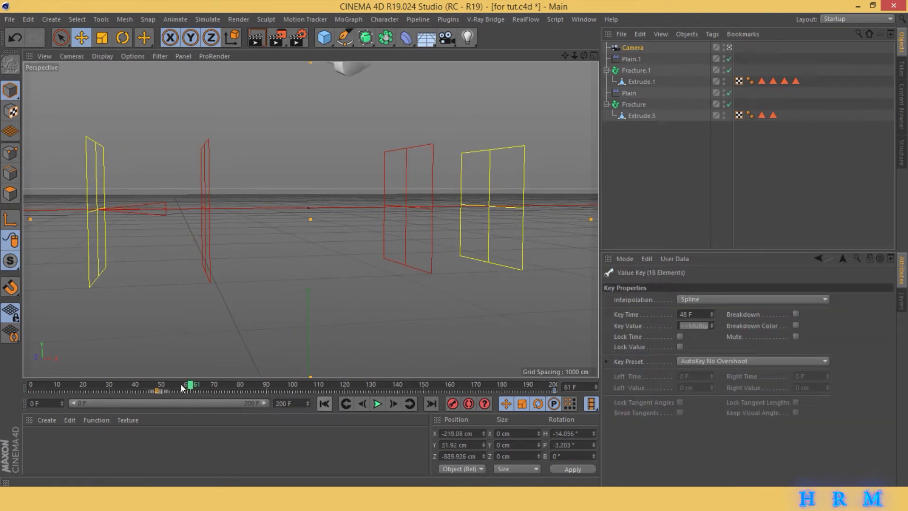
left_click(156, 384)
left_click(377, 404)
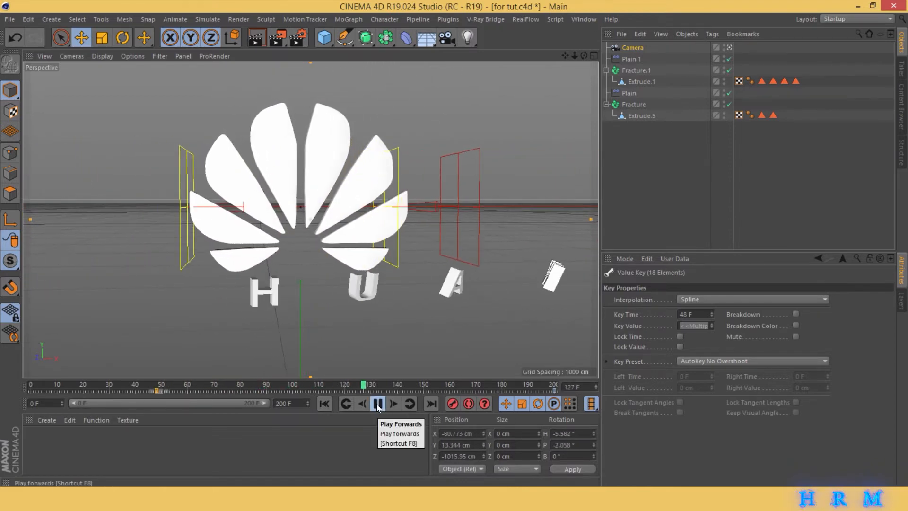
left_click(377, 404)
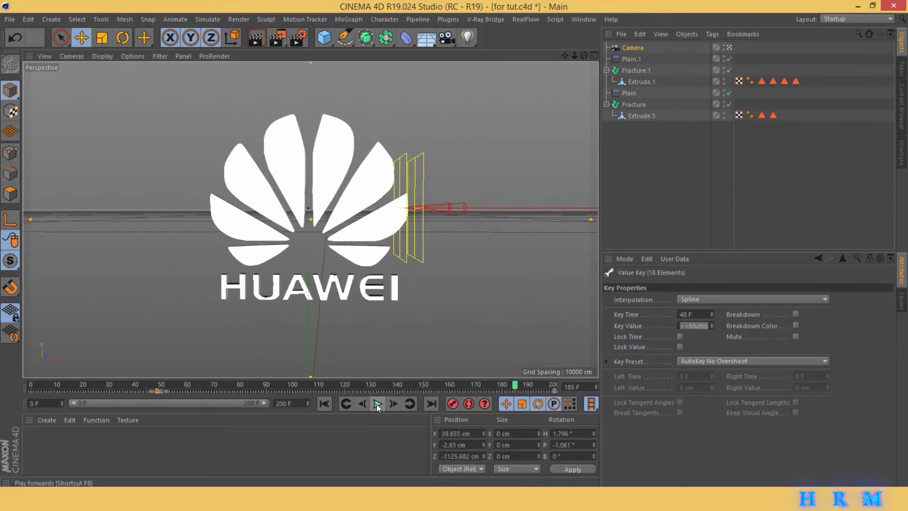
left_click(320, 456)
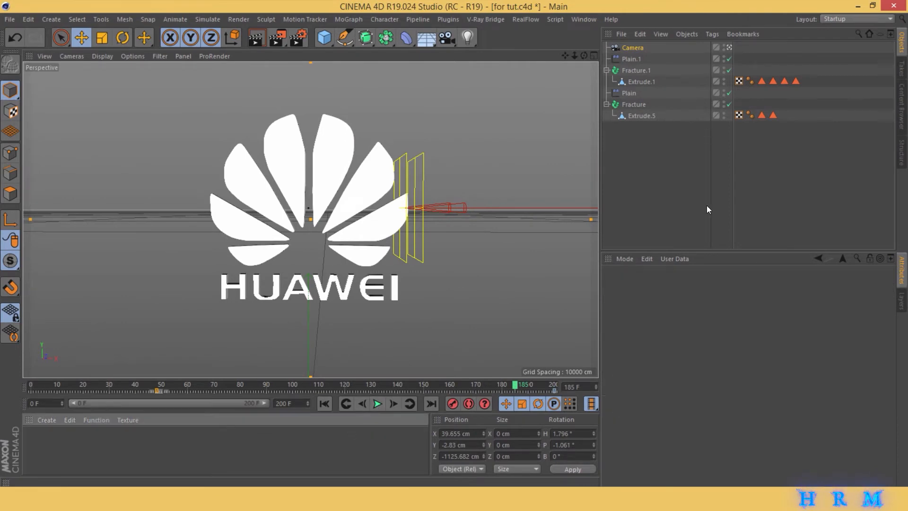
key("ctrl+s")
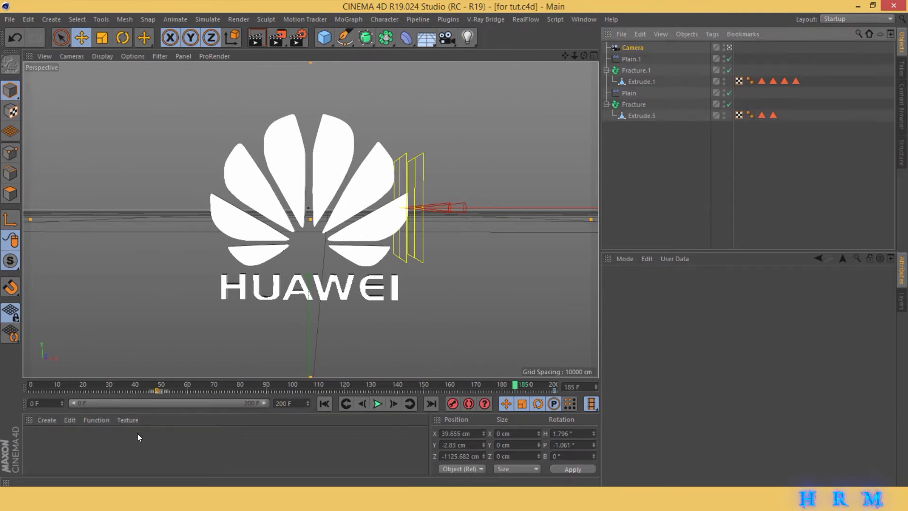
- Create a new material and load the grunge-metal-textures-wide-awesome-hd-picture image into its Color channel without copying it to the project
double_click(125, 445)
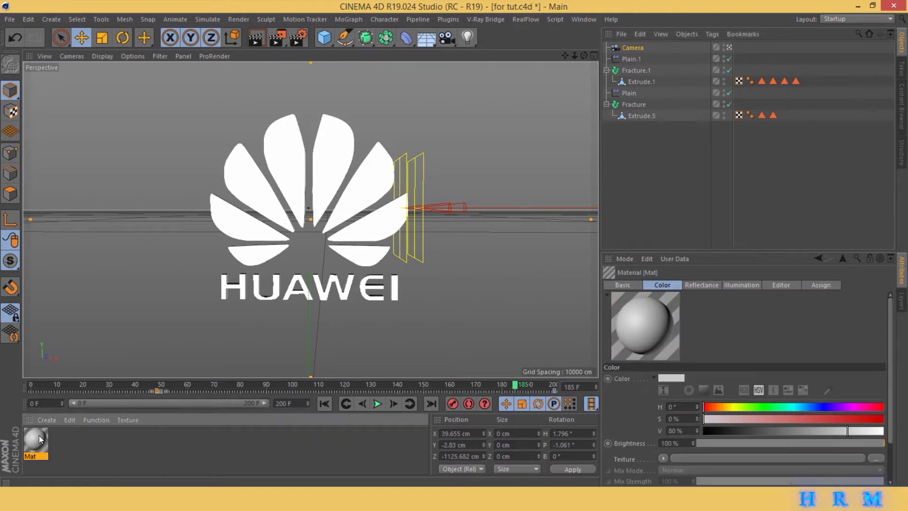
double_click(36, 439)
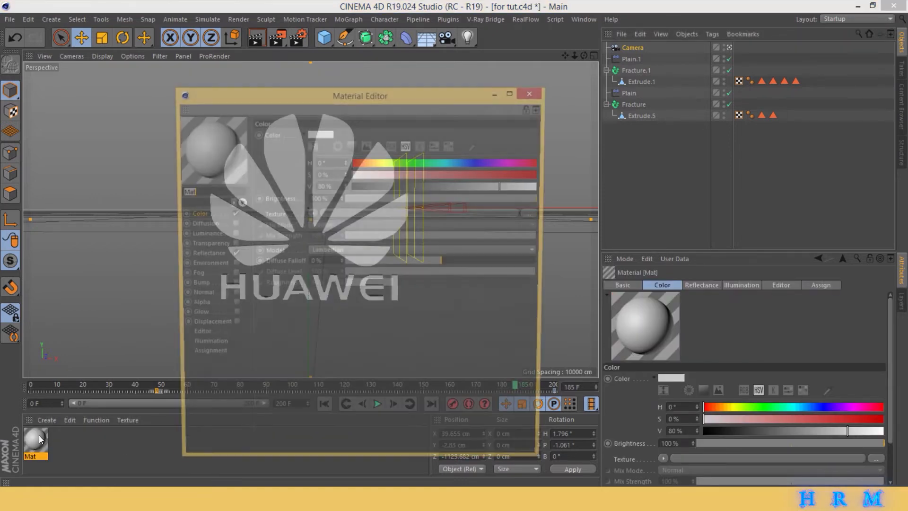
left_click(535, 214)
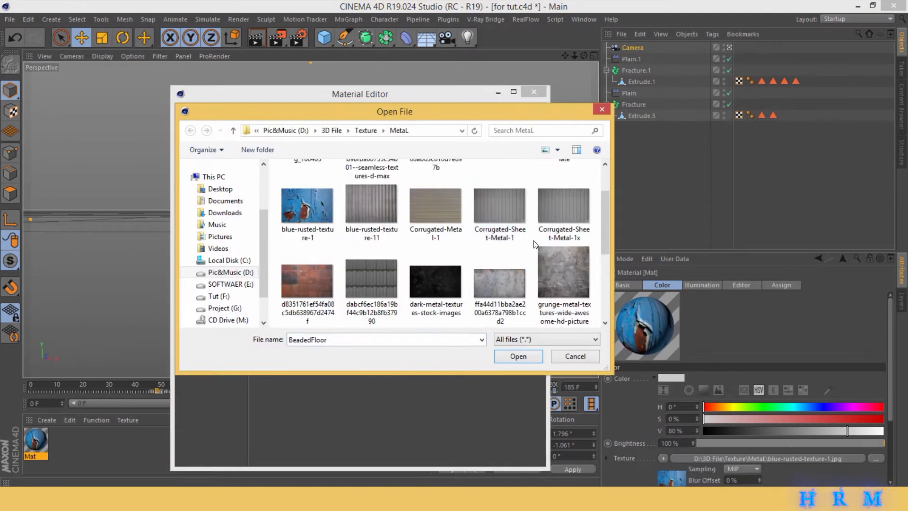
double_click(572, 265)
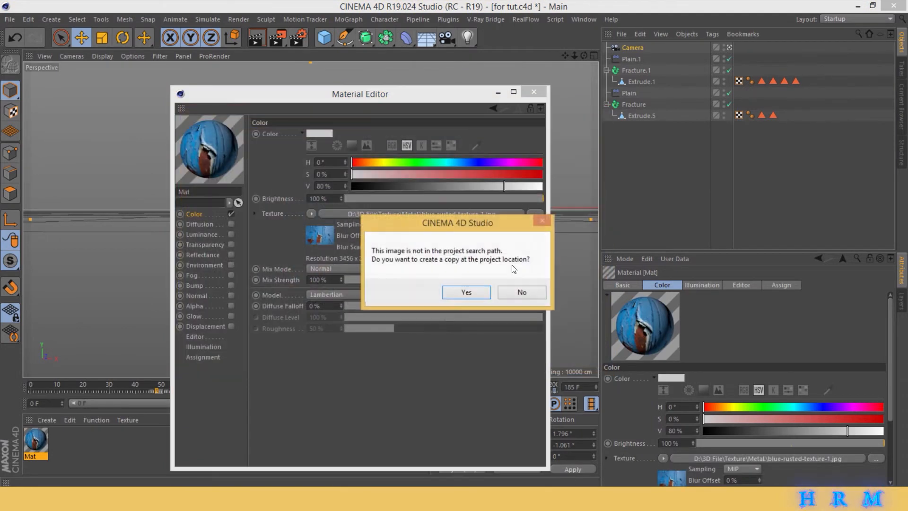
left_click(519, 290)
- Add a GGX layer in the material's Reflectance channel and open the layer's settings
left_click(209, 255)
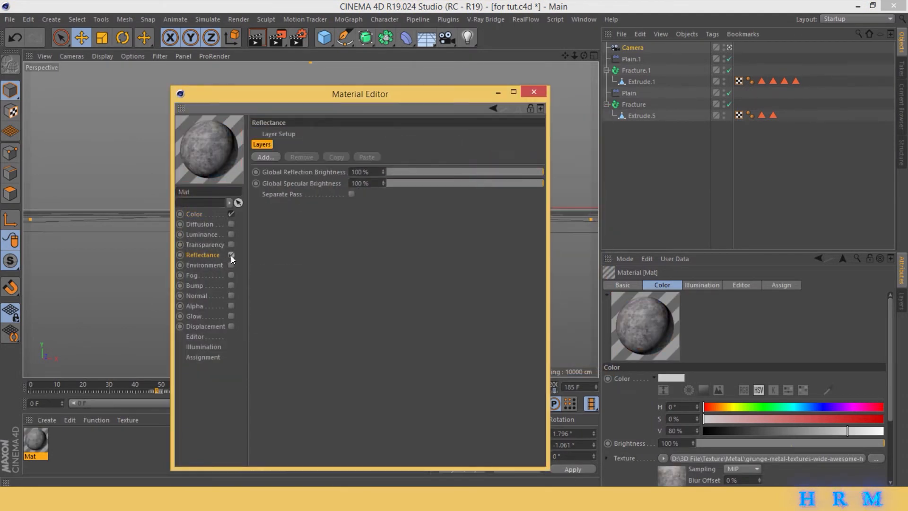
left_click(231, 254)
left_click(266, 157)
left_click(308, 172)
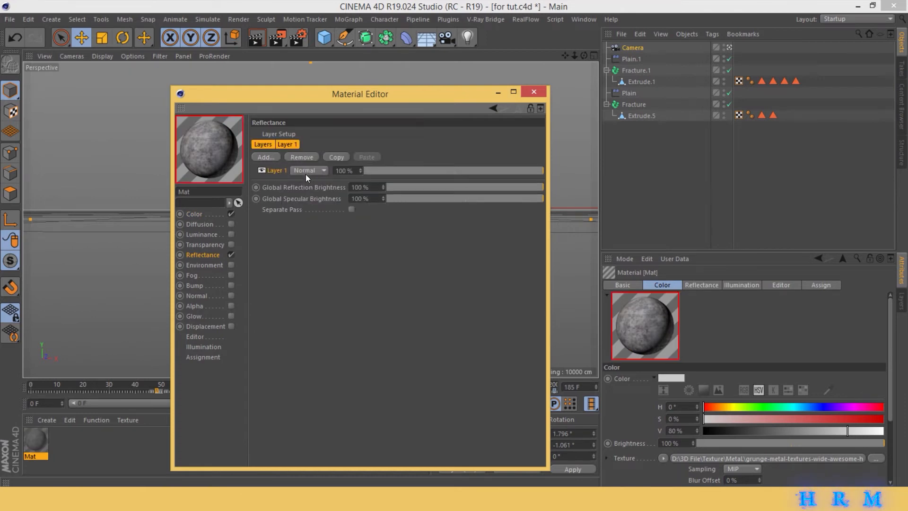
left_click(265, 313)
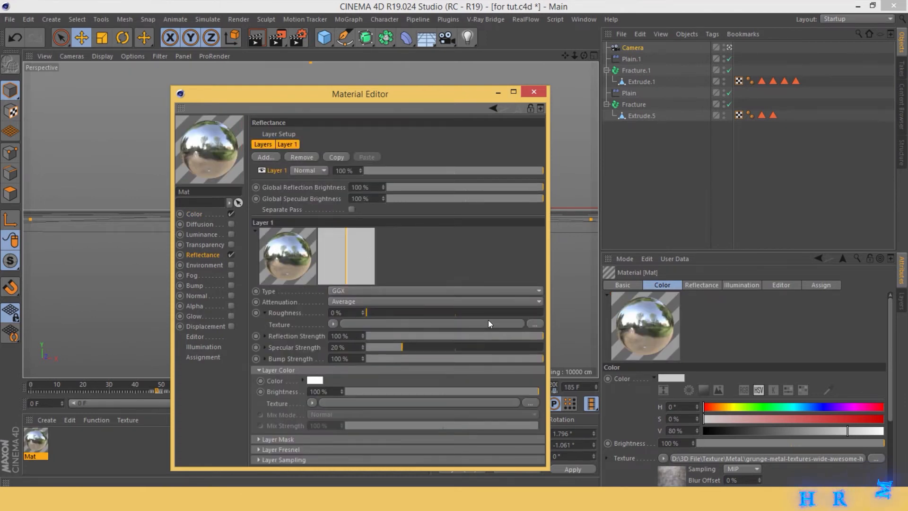
- Load a Noise shader as the GGX layer's roughness texture, compare noise types and set it to FBM
left_click(333, 323)
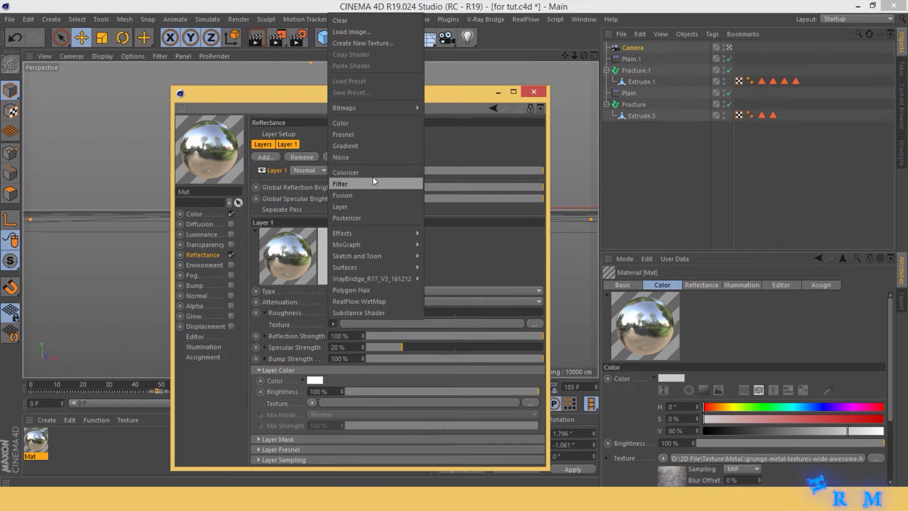
left_click(365, 157)
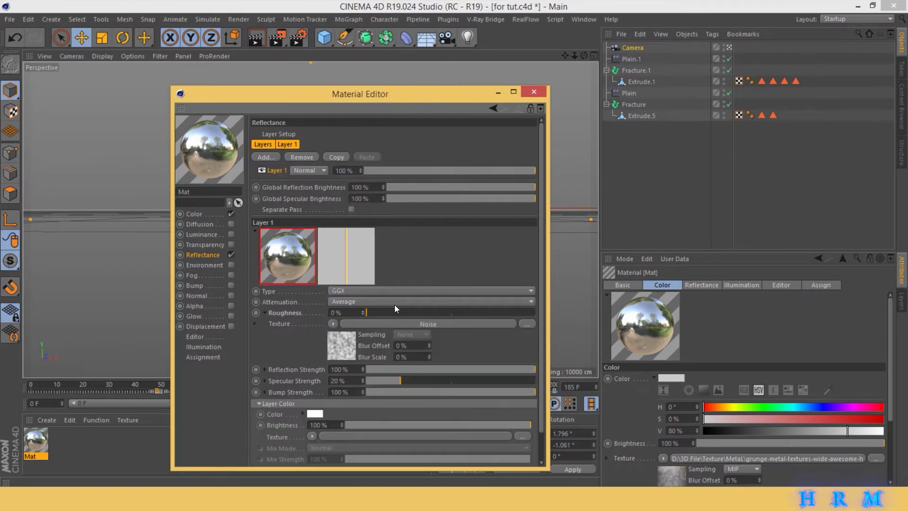
left_click(350, 339)
left_click(374, 246)
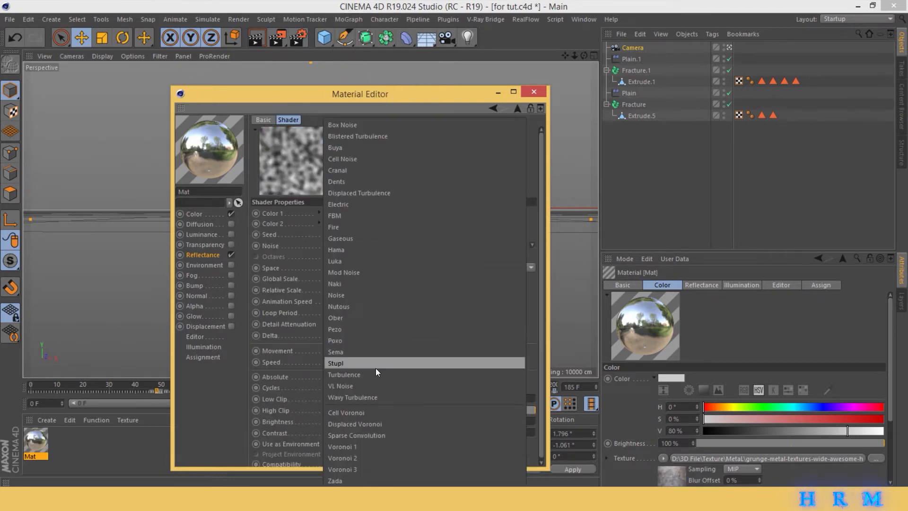
left_click(368, 436)
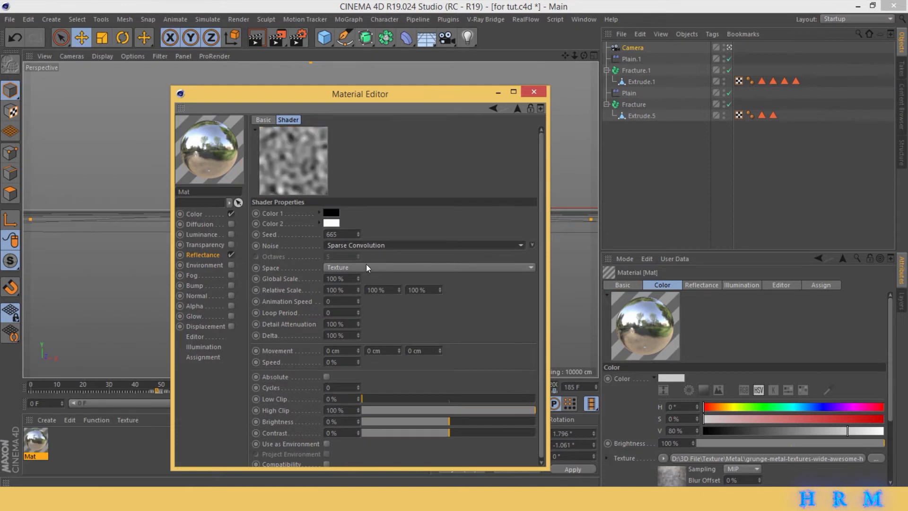
left_click(356, 244)
left_click(365, 386)
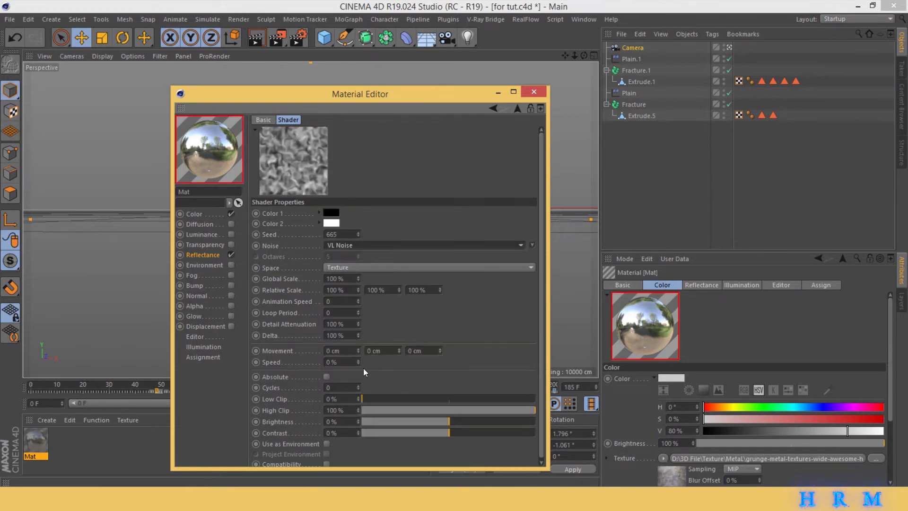
left_click(362, 245)
left_click(386, 150)
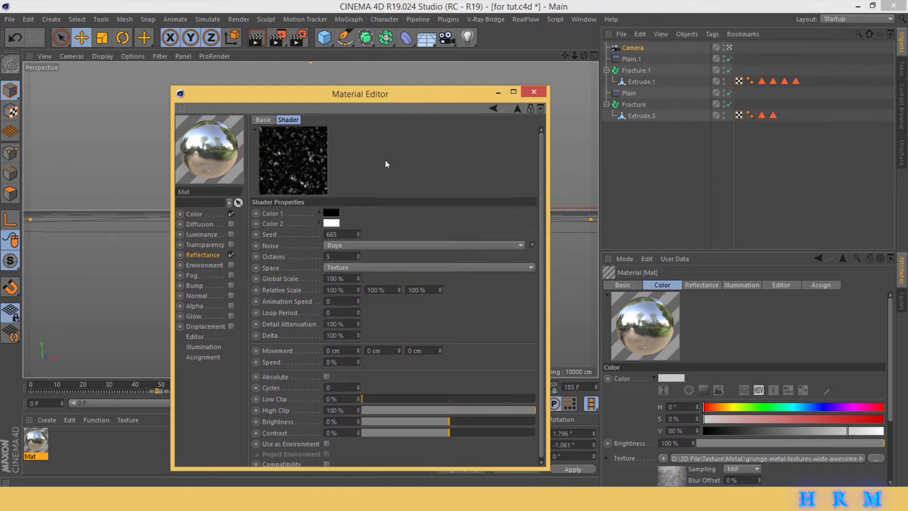
left_click(366, 244)
left_click(370, 212)
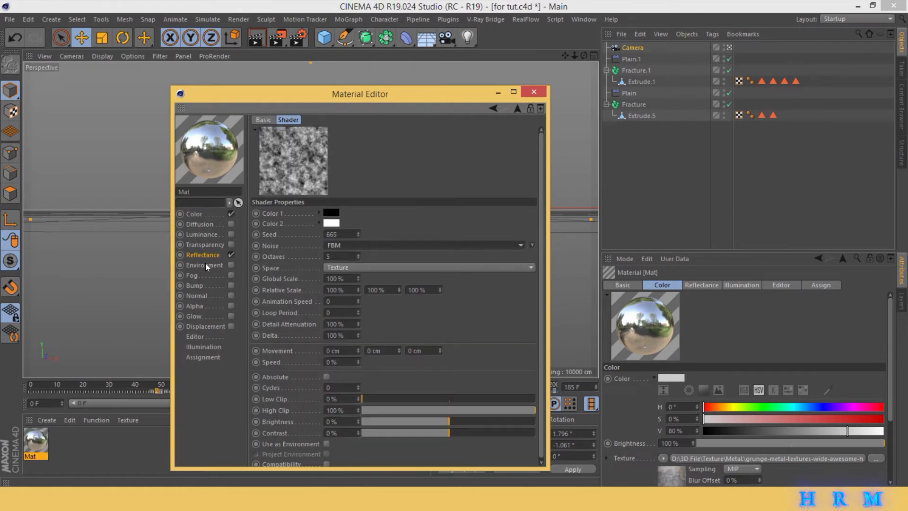
- Set the GGX layer's roughness to 42% and reduce the layer's strength to slightly below 34%
left_click(220, 256)
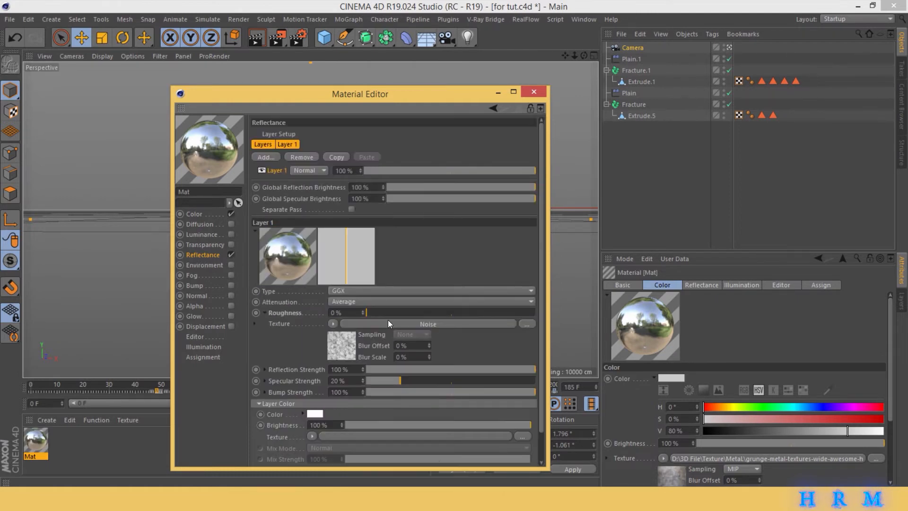
left_click_drag(388, 314, 424, 313)
left_click(399, 171)
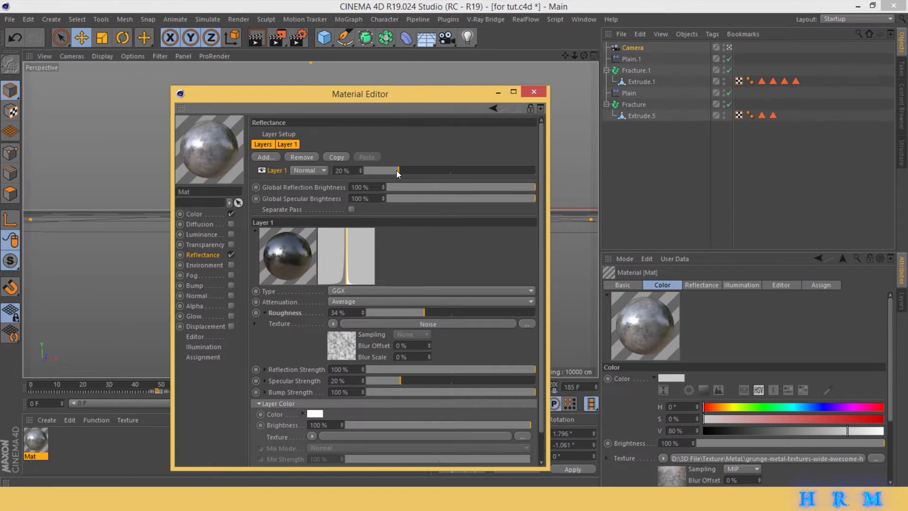
left_click_drag(415, 171, 421, 172)
left_click_drag(425, 312, 438, 314)
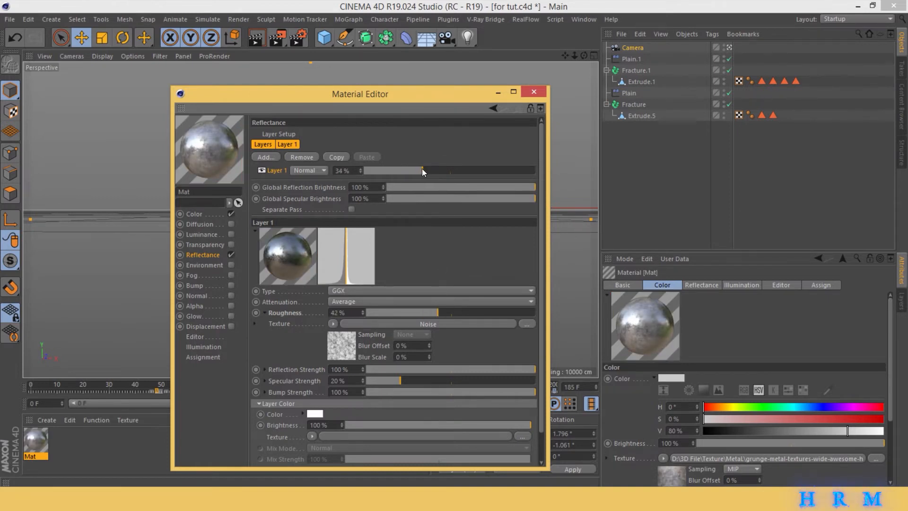
left_click_drag(422, 169, 417, 169)
- Enable the material's Bump channel and load Metall_Textur_A_P4110696.JPG as its texture without copying it to the project
left_click(200, 285)
left_click(232, 286)
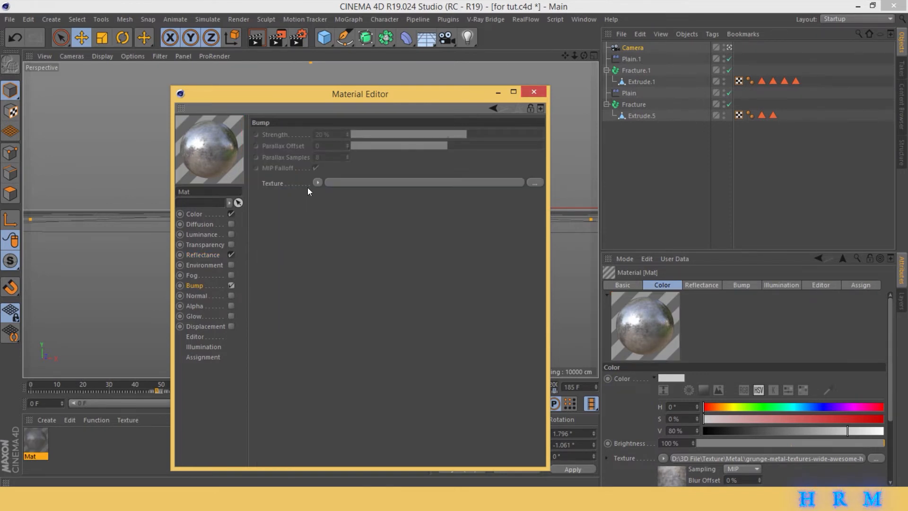
left_click(535, 184)
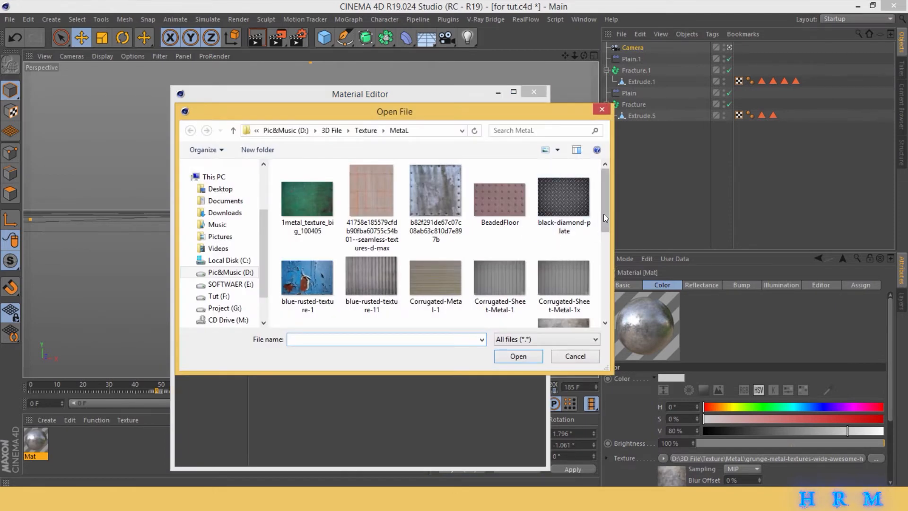
left_click_drag(604, 213, 596, 281)
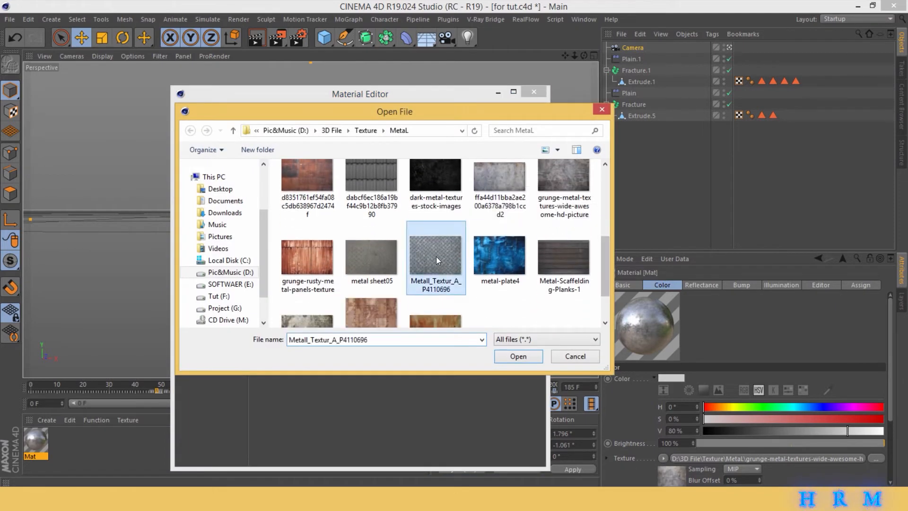
double_click(436, 256)
left_click(520, 289)
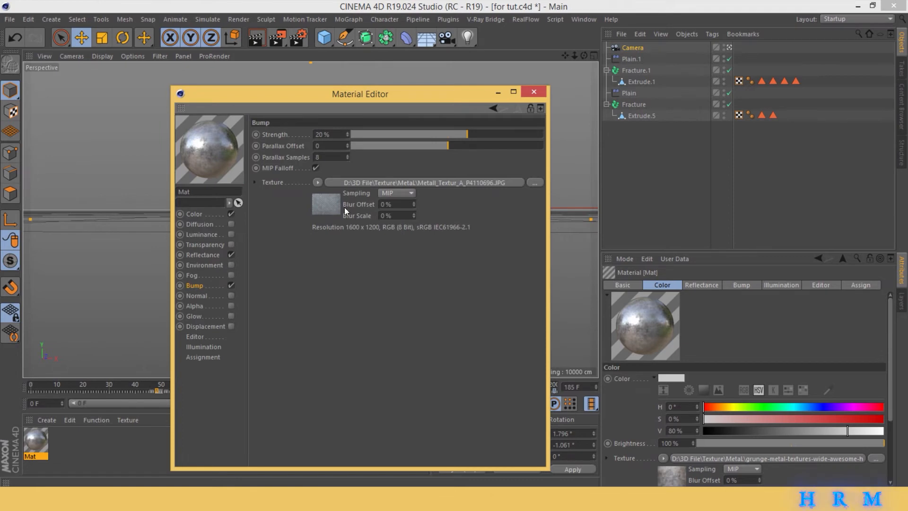
left_click(534, 92)
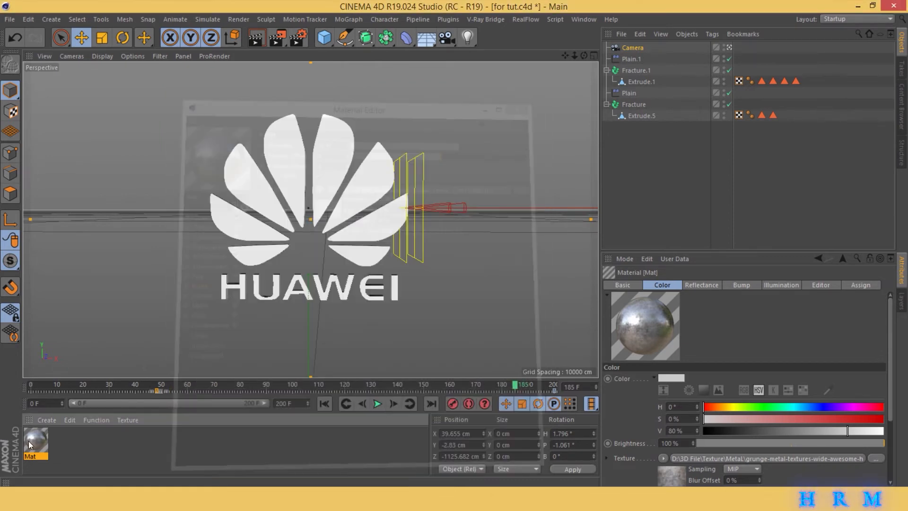
- Apply the material to Extrude.1 and Extrude.5, and after a test render lower its bump strength to 16%
left_click_drag(30, 445, 644, 81)
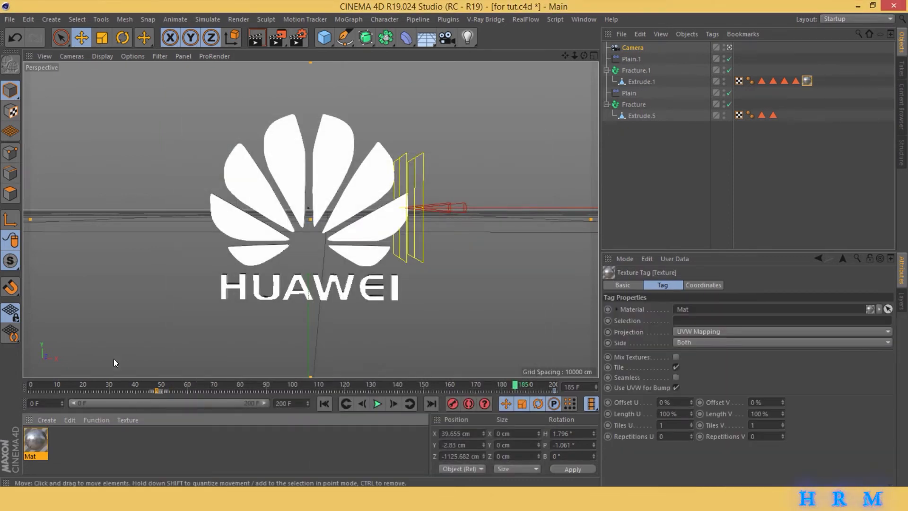
mouse_move(32, 438)
left_mouse_down()
mouse_move(391, 338)
mouse_move(645, 105)
mouse_move(647, 116)
left_mouse_up()
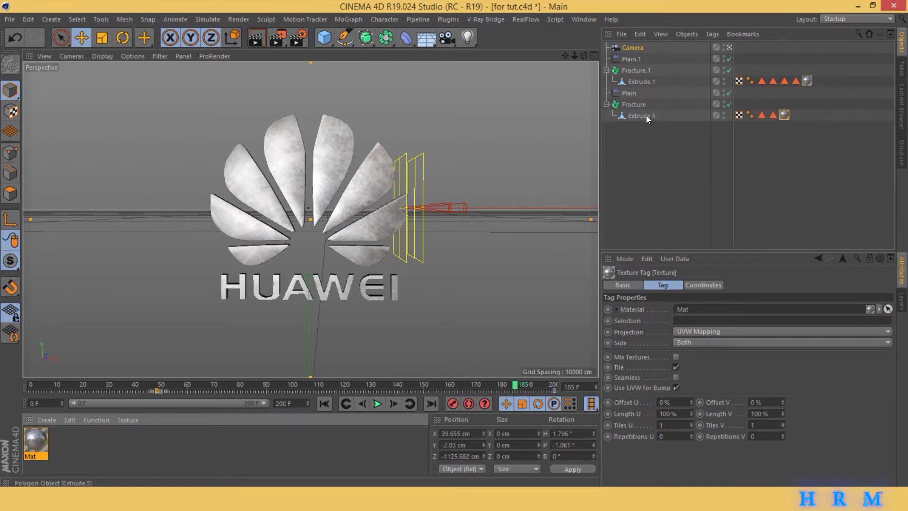
left_click(256, 37)
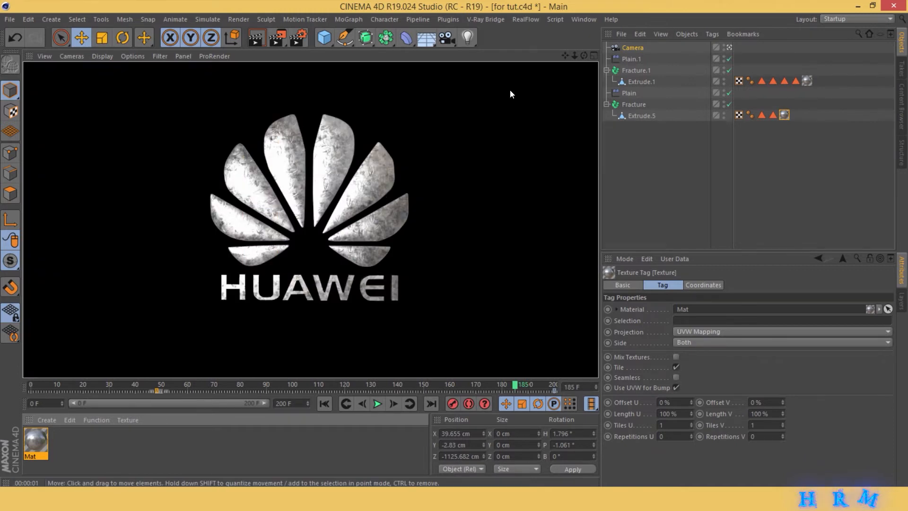
double_click(36, 443)
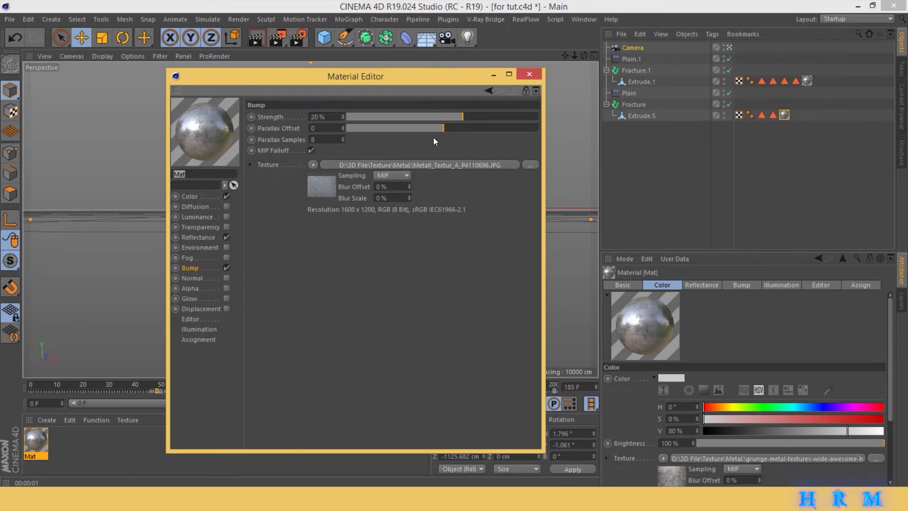
left_click(530, 74)
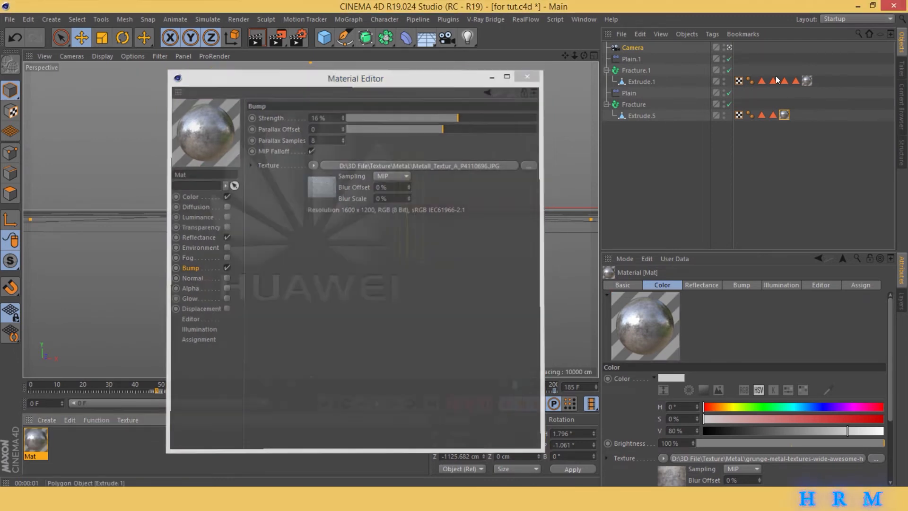
- Set Length U and Length V to 50% on the texture tag of Extrude.1
left_click(808, 81)
double_click(682, 414)
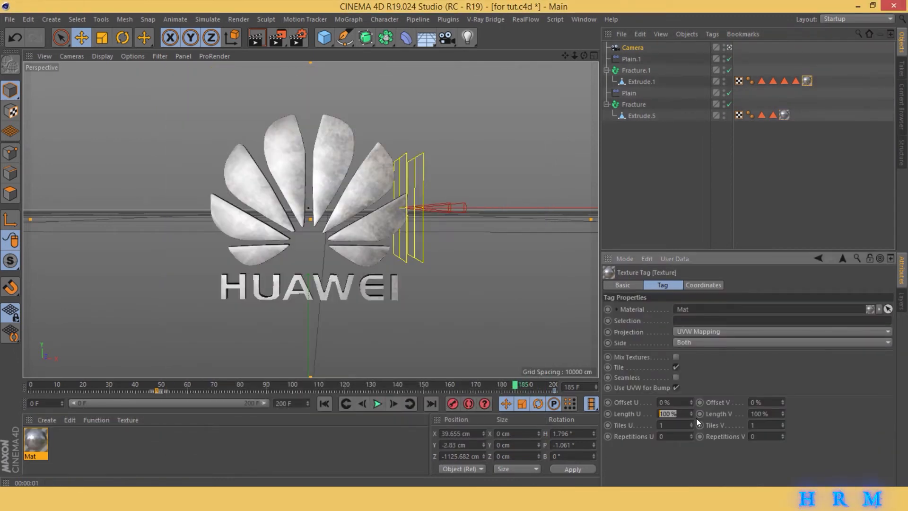
type("50")
key("Tab")
type("50")
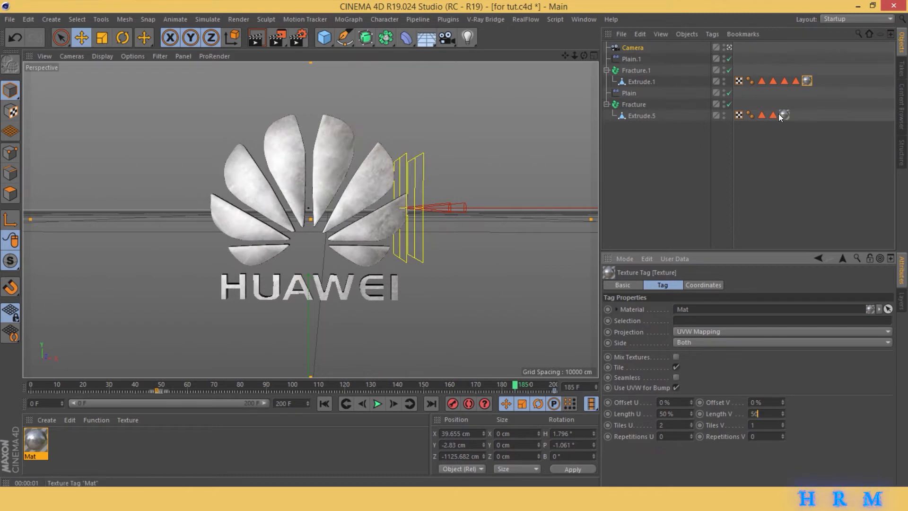
- Set Length U and Length V to 50% on the texture tag of Extrude.5
left_click(781, 115)
double_click(675, 415)
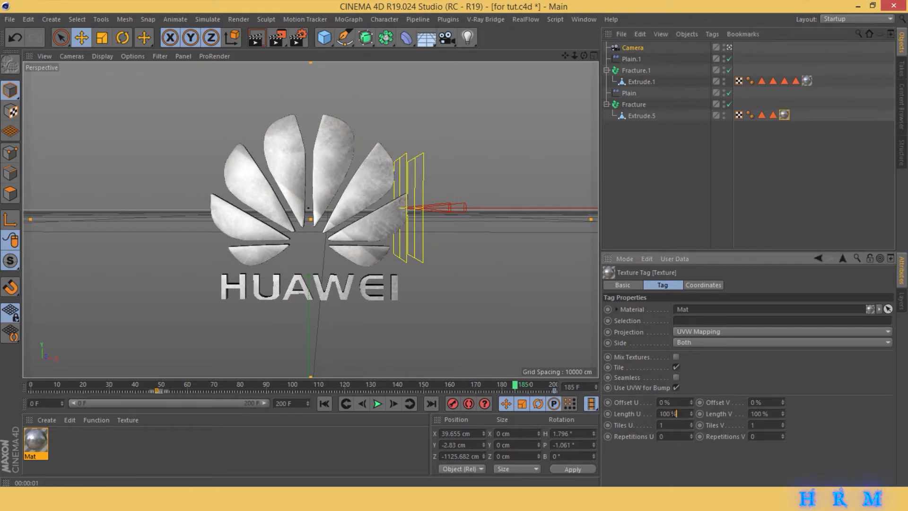
type("50")
key("Tab")
type("50")
key("Return")
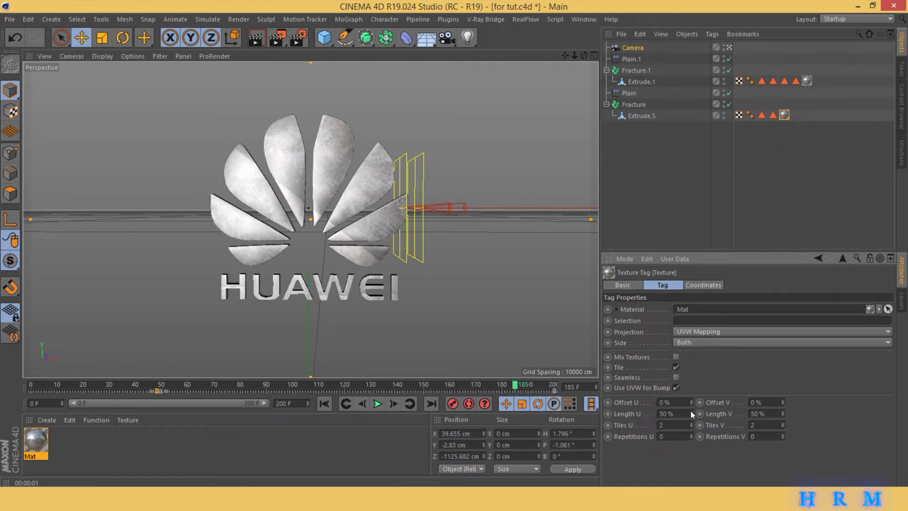
- Offset the texture by U 8%, V 57% on Extrude.5 and by U 8%, V 4% on Extrude.1, and test-render the view
left_click_drag(690, 401, 832, 402)
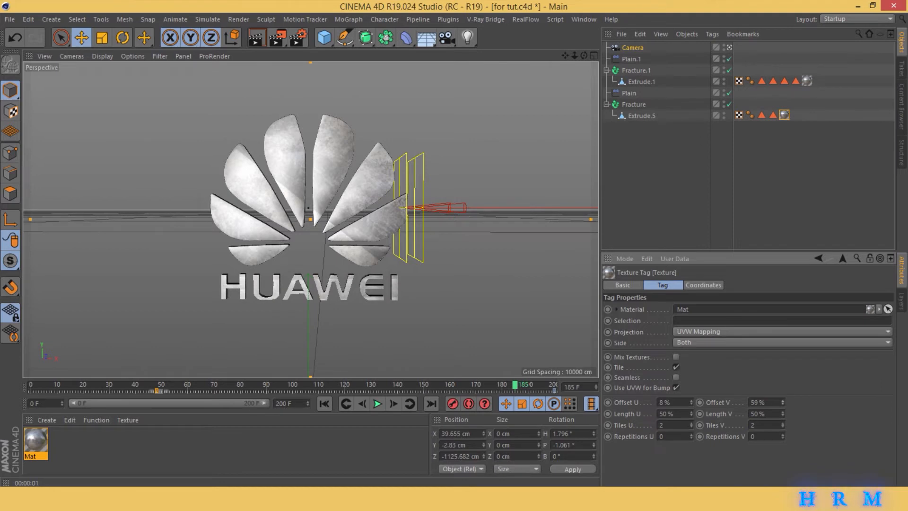
left_click(809, 81)
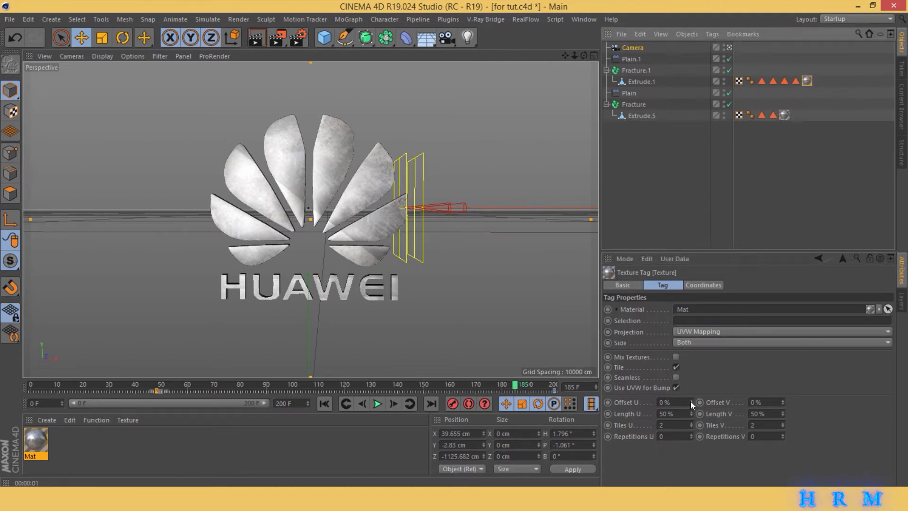
left_click_drag(691, 401, 709, 401)
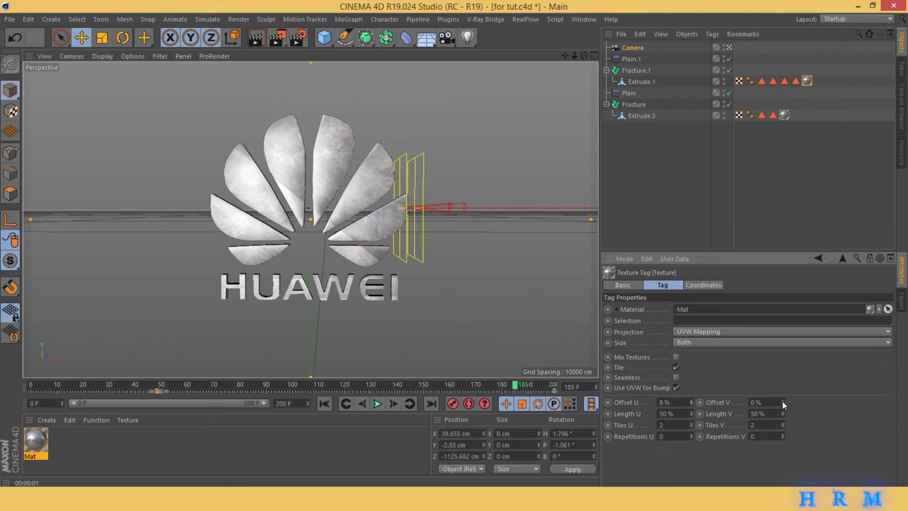
mouse_move(783, 402)
left_mouse_down()
mouse_move(797, 401)
mouse_move(785, 402)
left_mouse_up()
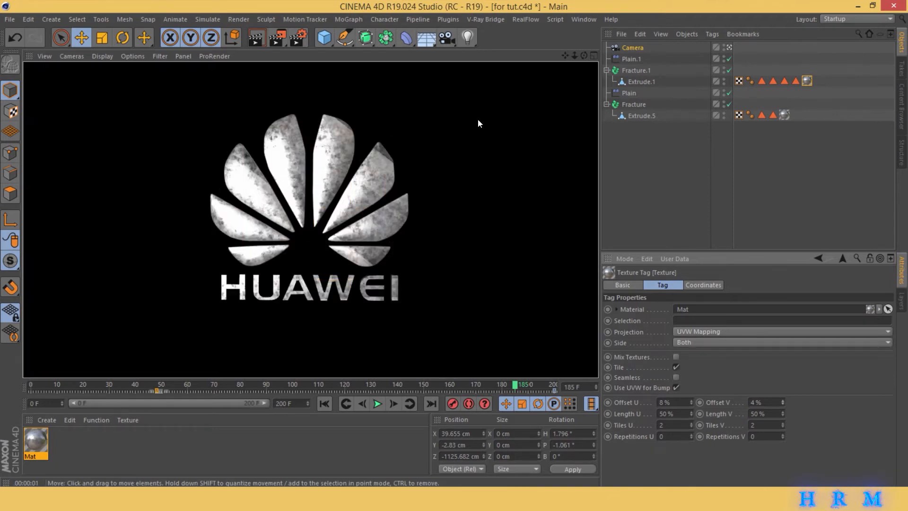
- Set Length U and Length V to 70% on the texture tag of Extrude.1 and test-render the view
left_click(807, 80)
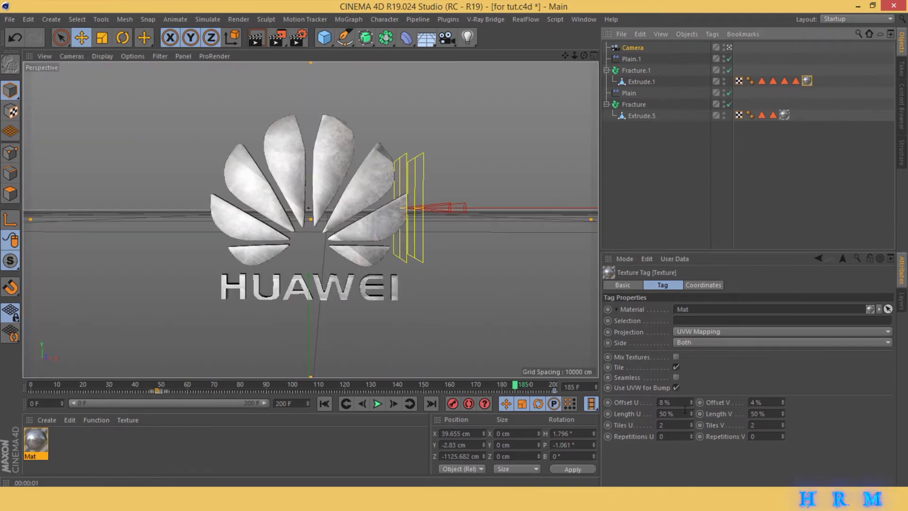
double_click(680, 414)
type("70")
key("Tab")
type("70")
key("Return")
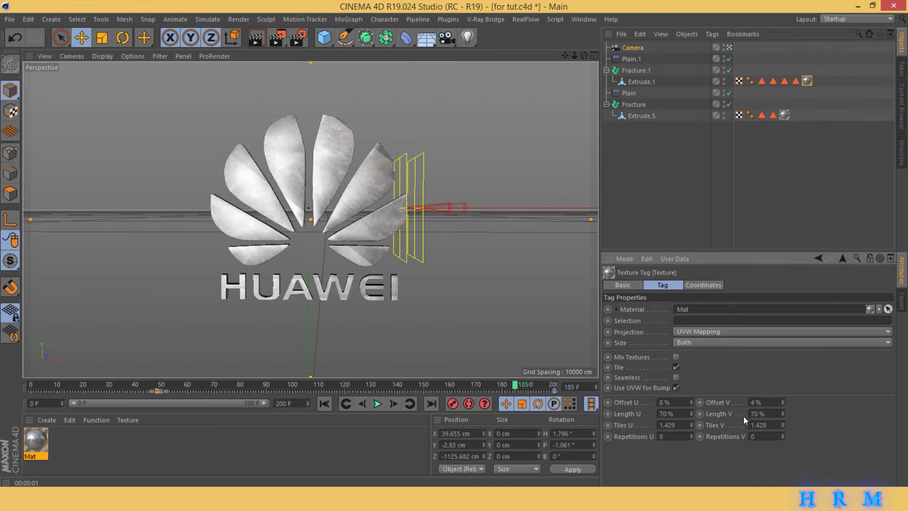
left_click(256, 37)
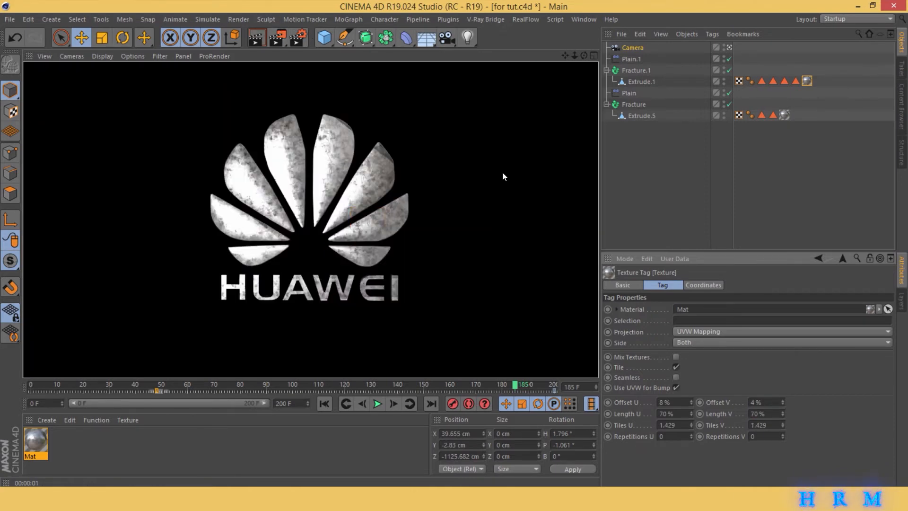
- Create a new material without reflectance and load the Red-DH-CIANI-1 image as its color texture
double_click(118, 441)
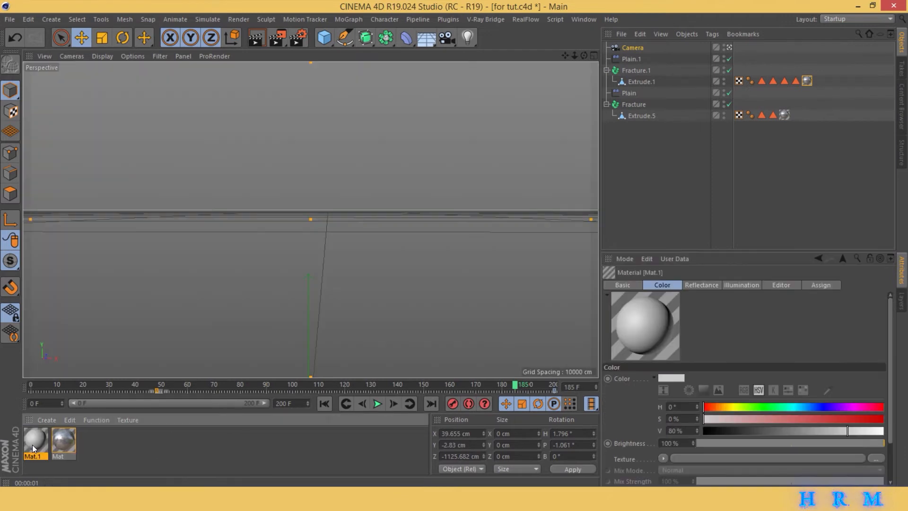
double_click(33, 442)
left_click(226, 237)
left_click(189, 196)
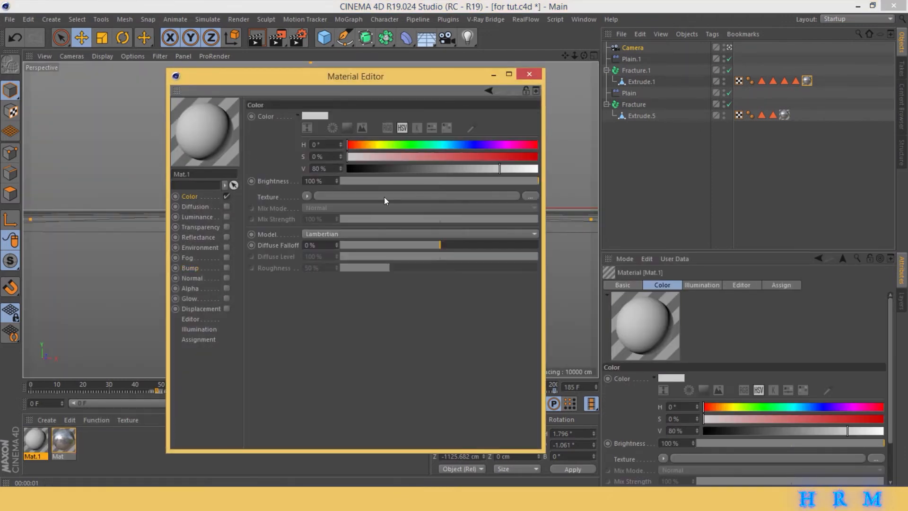
left_click(531, 194)
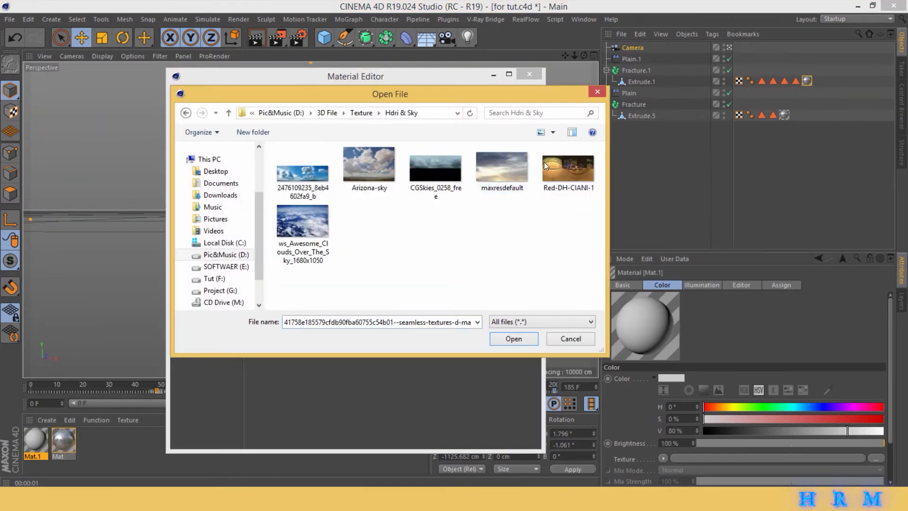
double_click(562, 174)
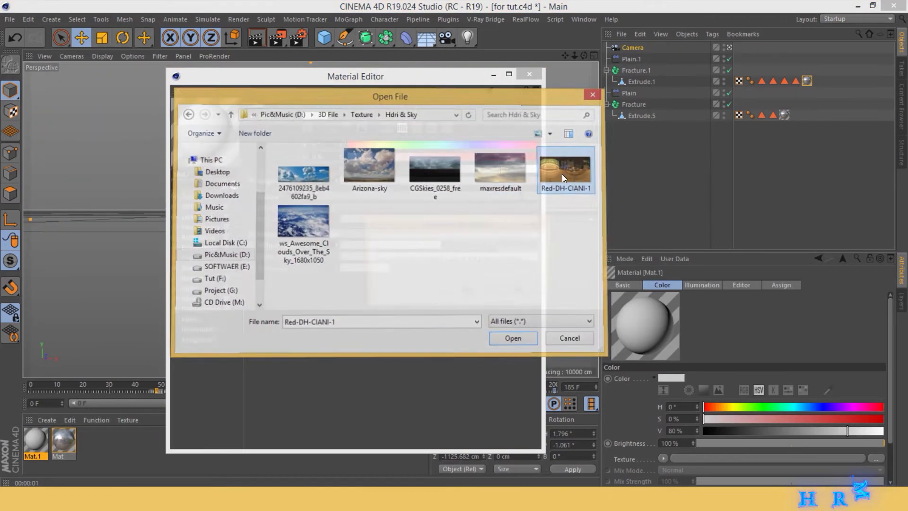
left_click(535, 290)
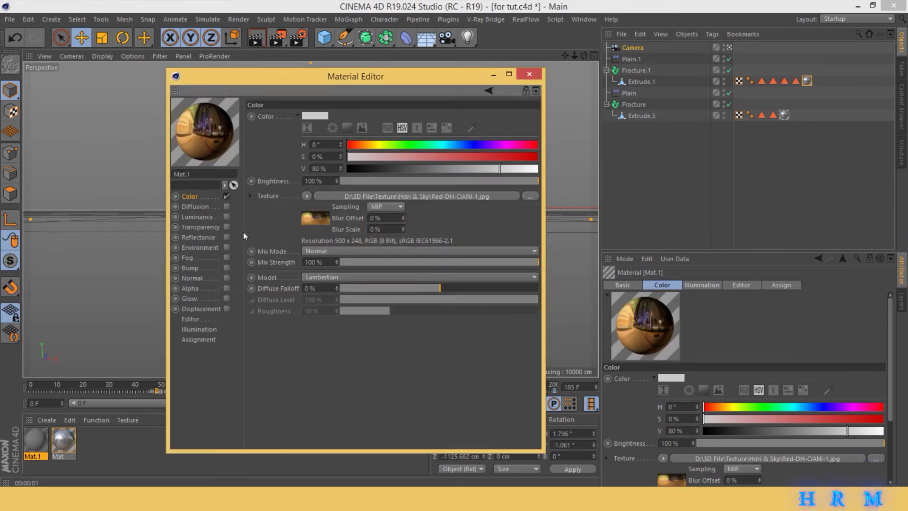
- Wrap the new material's color texture in a Filter shader with saturation -38% and contrast 5%
left_click(307, 196)
left_click(329, 340)
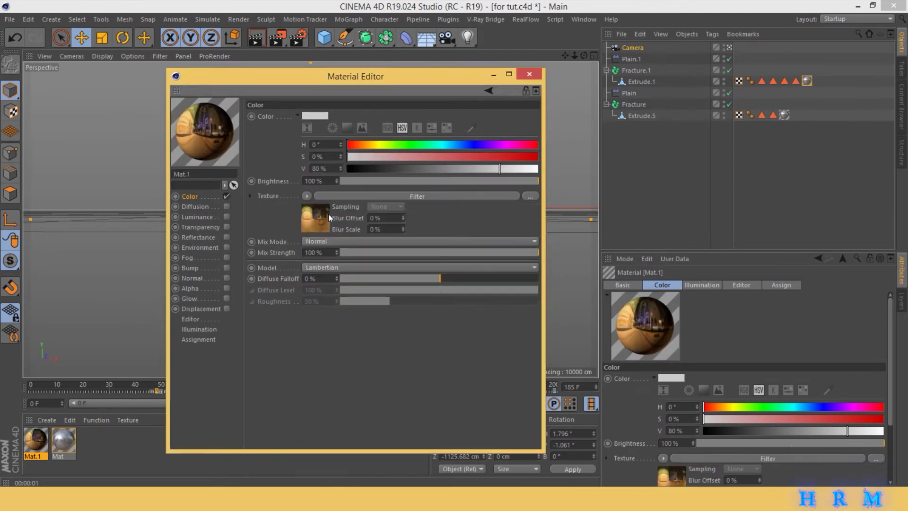
left_click(328, 215)
left_click_drag(439, 262, 405, 261)
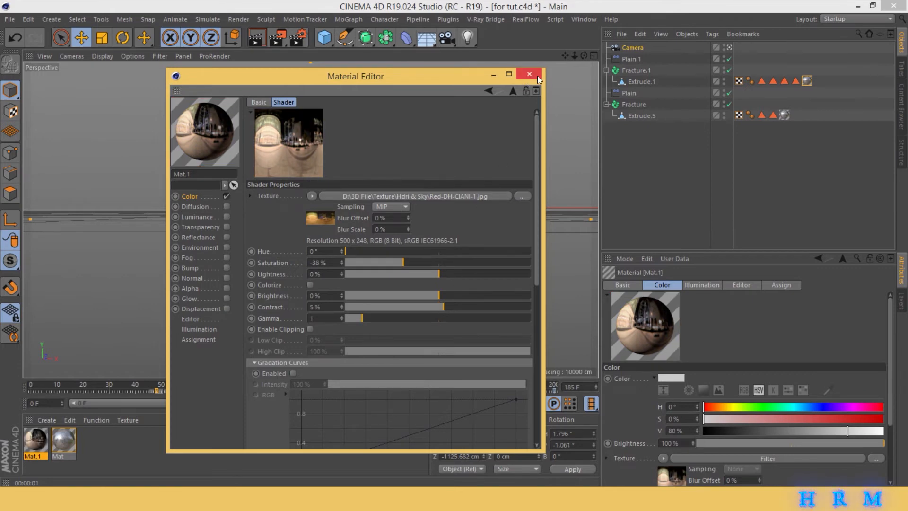
left_click(529, 75)
- Add a Sky object with material Mat.1 and give it a Compositing tag with Seen by Camera off, then test-render
left_click_drag(426, 38, 449, 74)
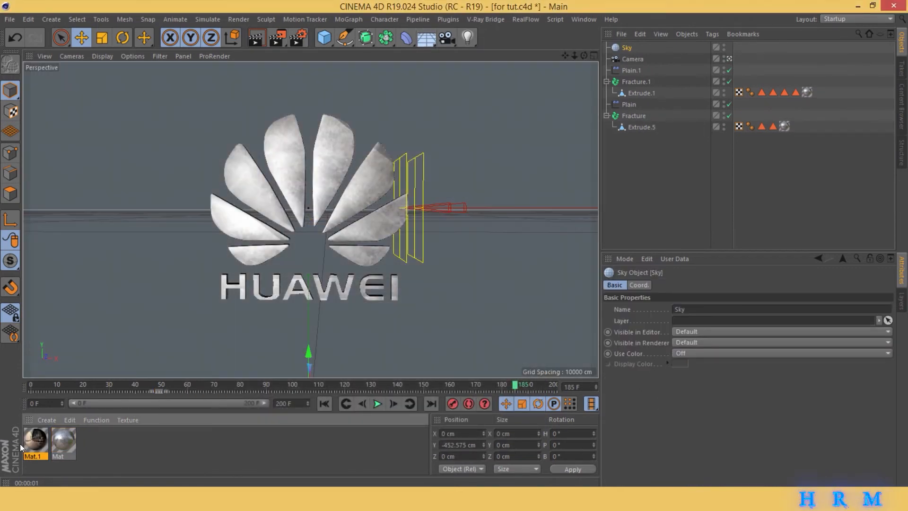
left_click_drag(581, 128, 627, 49)
right_click(626, 49)
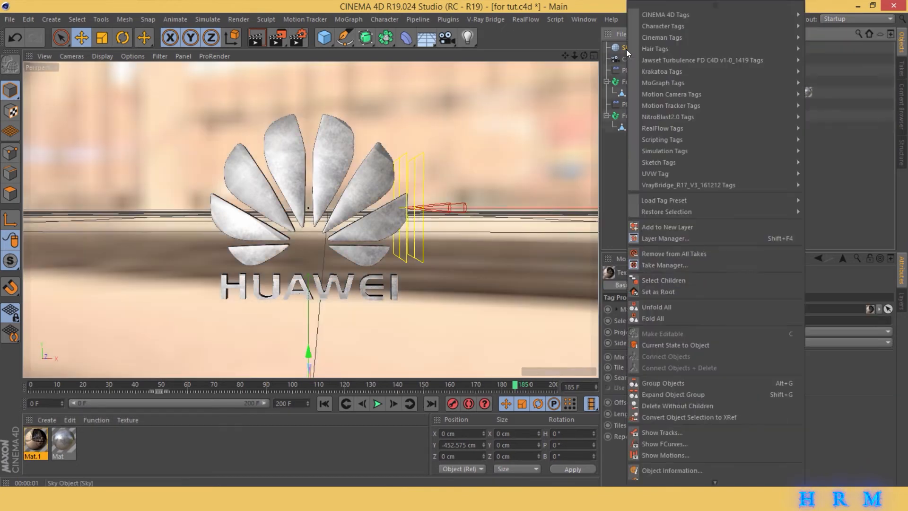
mouse_move(671, 15)
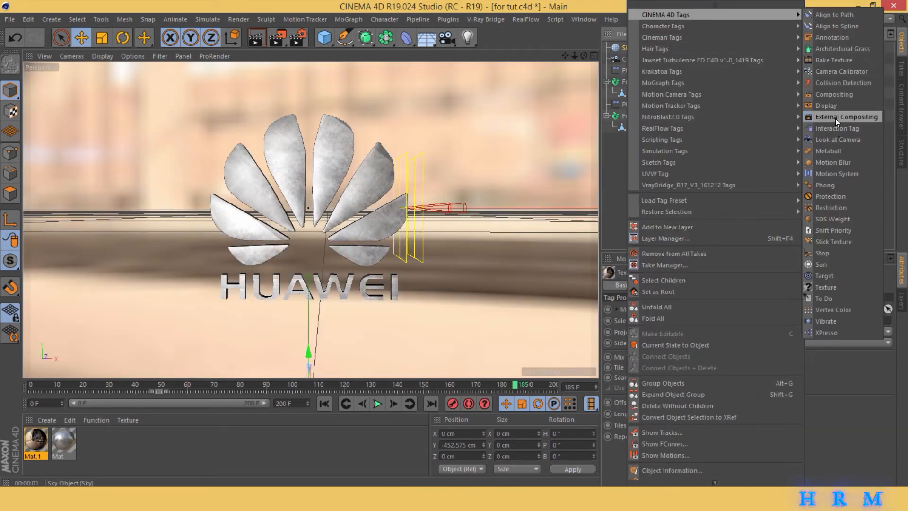
left_click(835, 94)
left_click(670, 343)
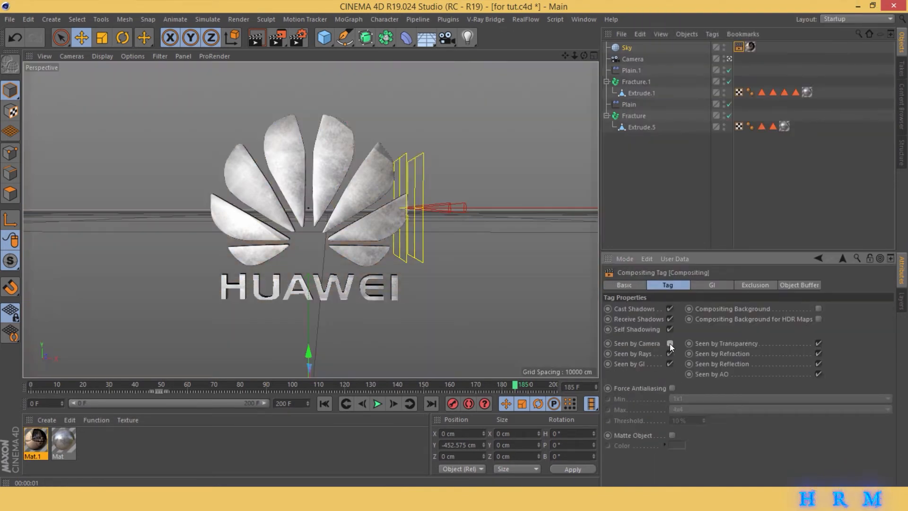
key("ctrl+r")
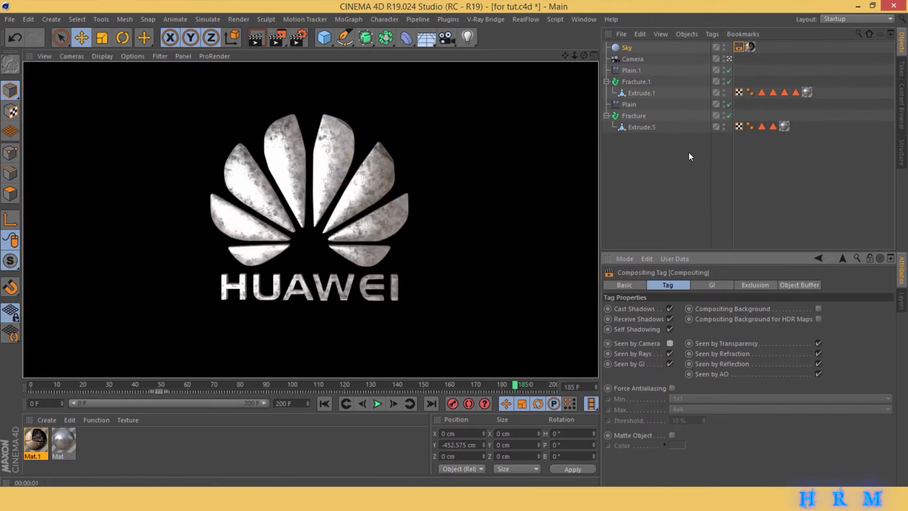
- Lower the roughness of Mat's reflectance Layer 1 to 21% and test-render the view
double_click(66, 436)
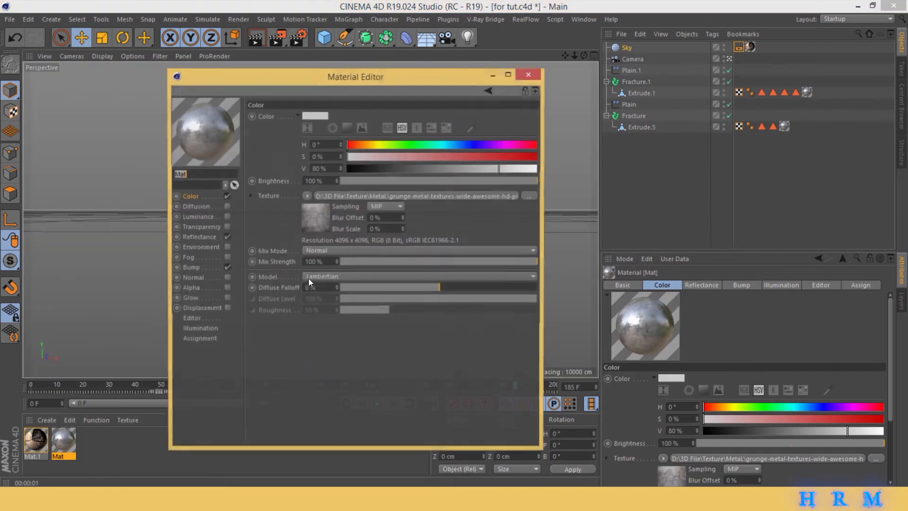
left_click(205, 238)
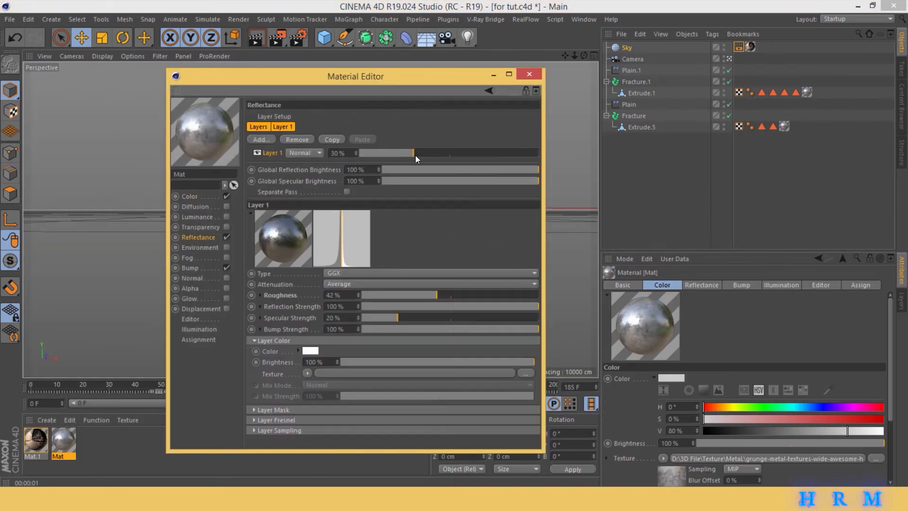
left_click(399, 297)
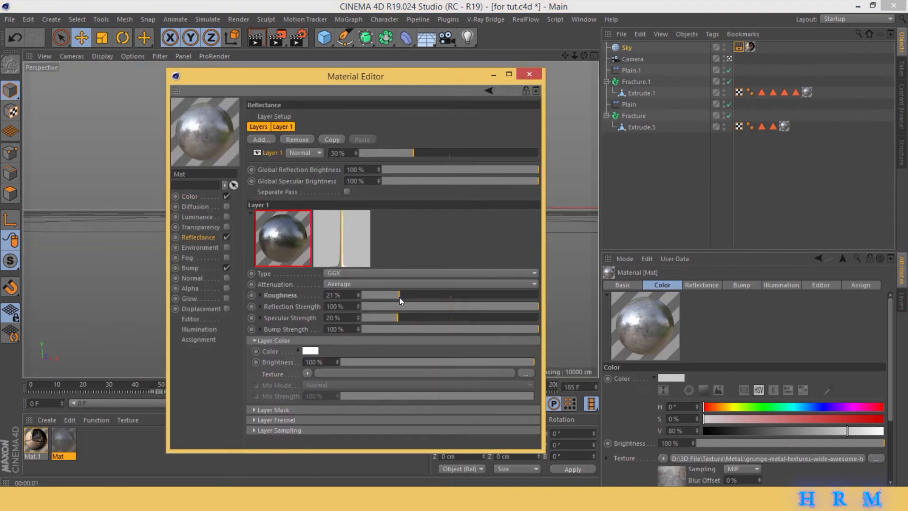
left_click_drag(299, 80, 701, 85)
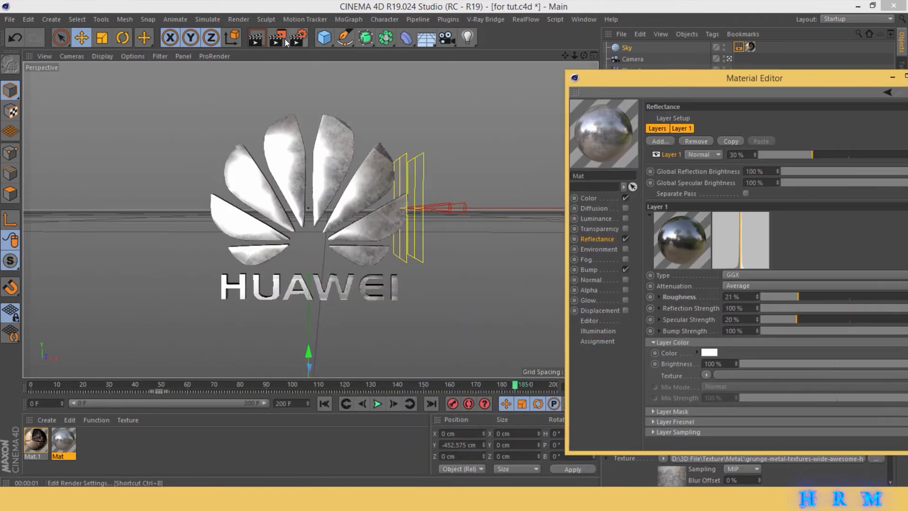
left_click(256, 37)
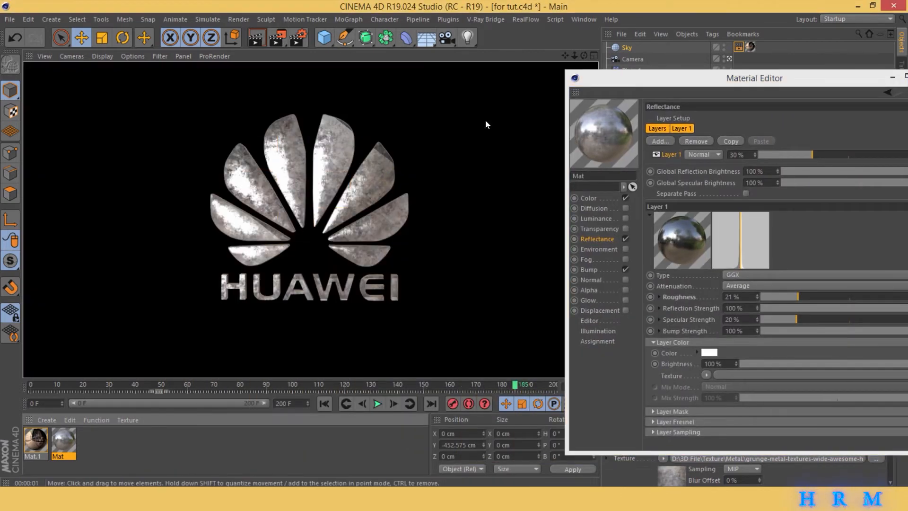
- Set the roughness of Mat's reflectance layer to 23% and the layer's strength to 32%
left_click(802, 298)
left_click(817, 155)
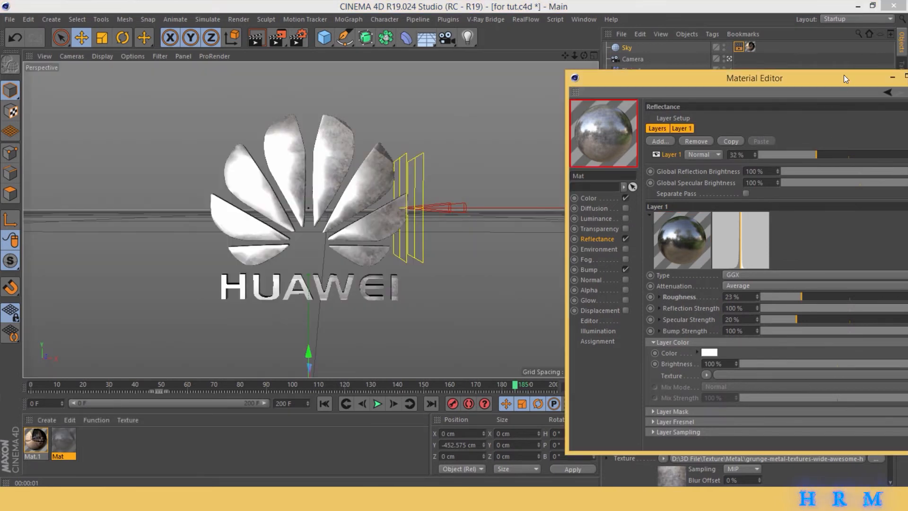
left_click_drag(844, 76, 752, 77)
left_click(826, 76)
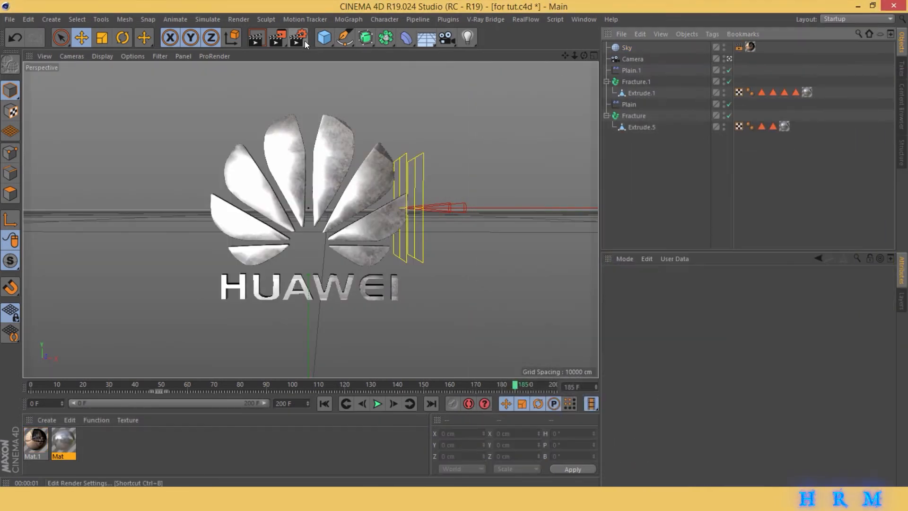
- Set the render output's frame range to All Frames, check where the animation begins, and start the range at frame 50
left_click(299, 38)
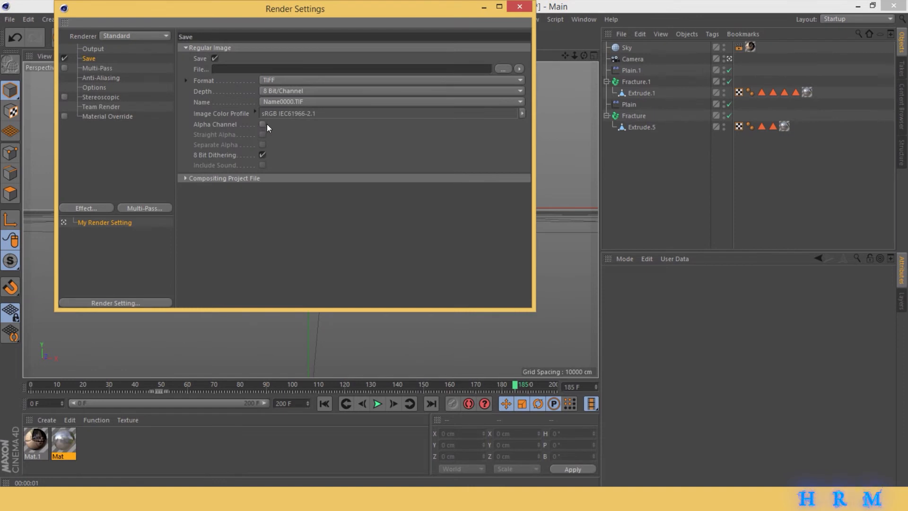
left_click(98, 49)
left_click_drag(166, 15, 461, 69)
left_click(583, 231)
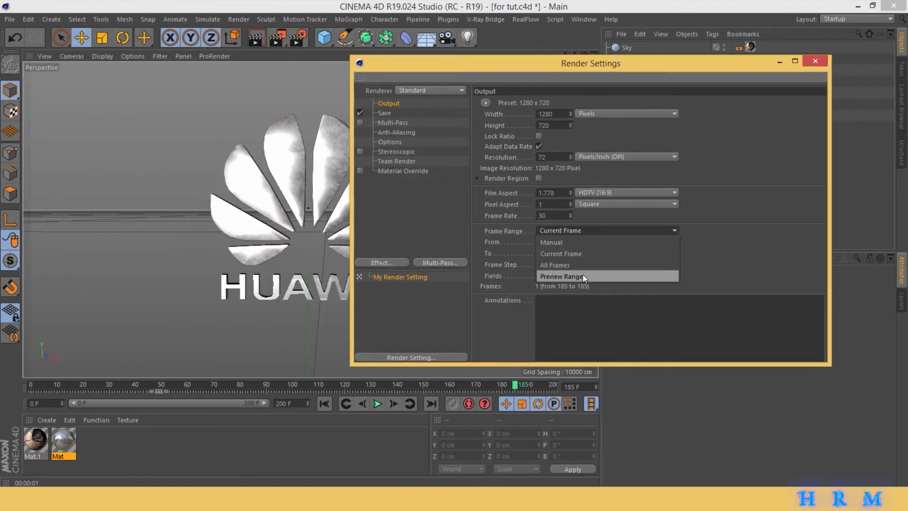
left_click(578, 263)
left_click_drag(40, 387, 179, 362)
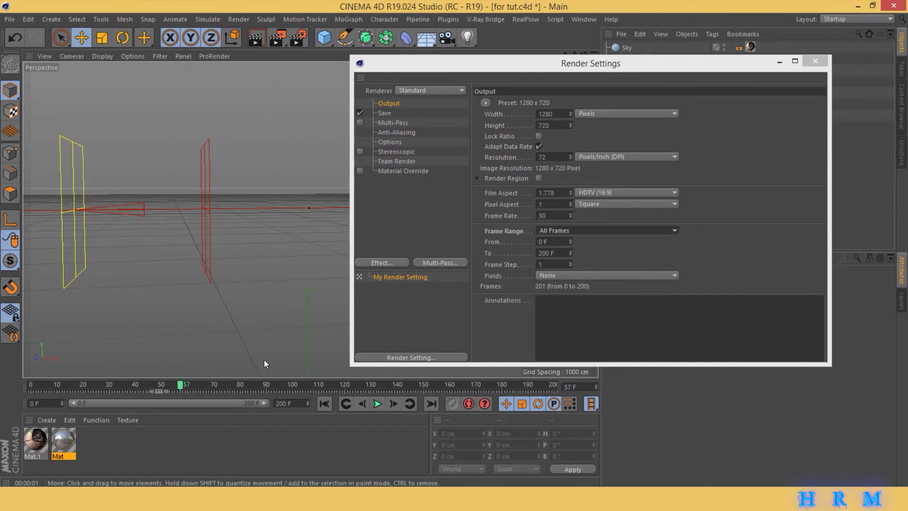
double_click(549, 242)
type("50")
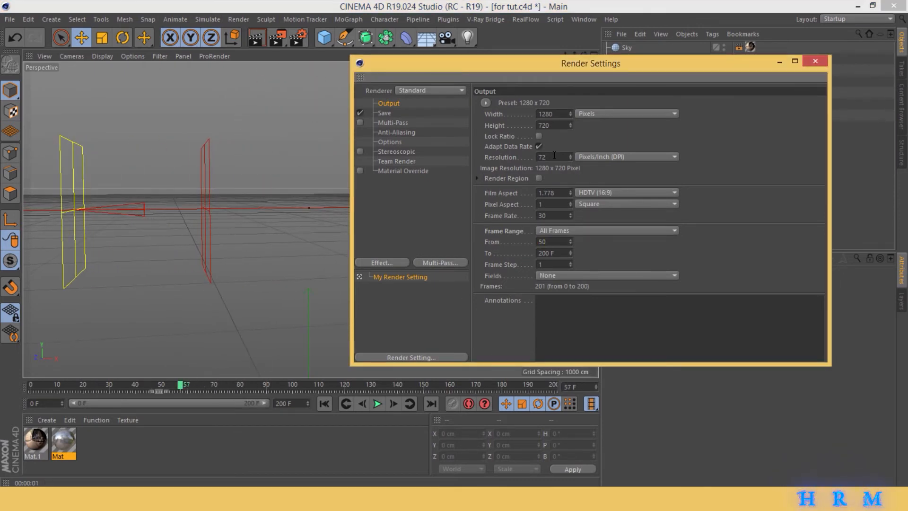
- Enable the alpha channel for the saved render and set its image format to PNG
left_click(386, 113)
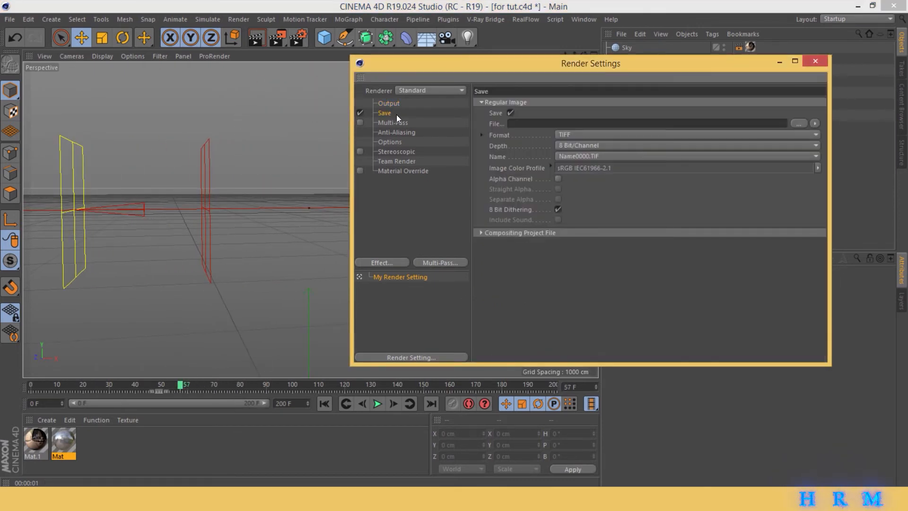
left_click(559, 178)
left_click(573, 135)
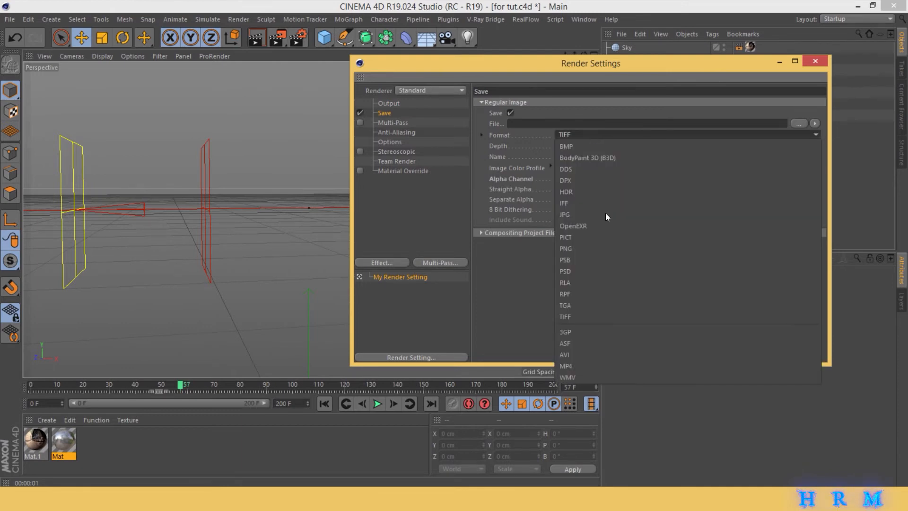
left_click(578, 253)
- Set the render's output file to hw in the huawei folder and render the animation to the Picture Viewer
left_click(800, 124)
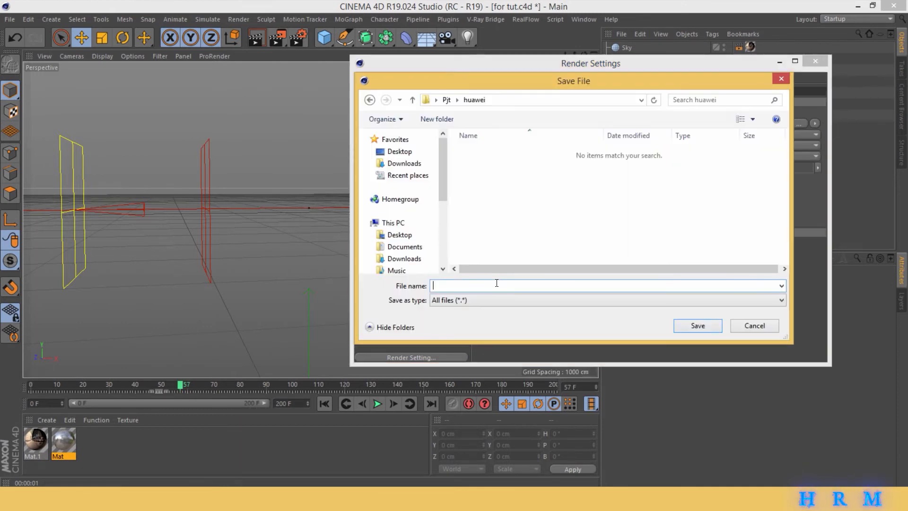
type("hw")
left_click(716, 329)
left_click(819, 62)
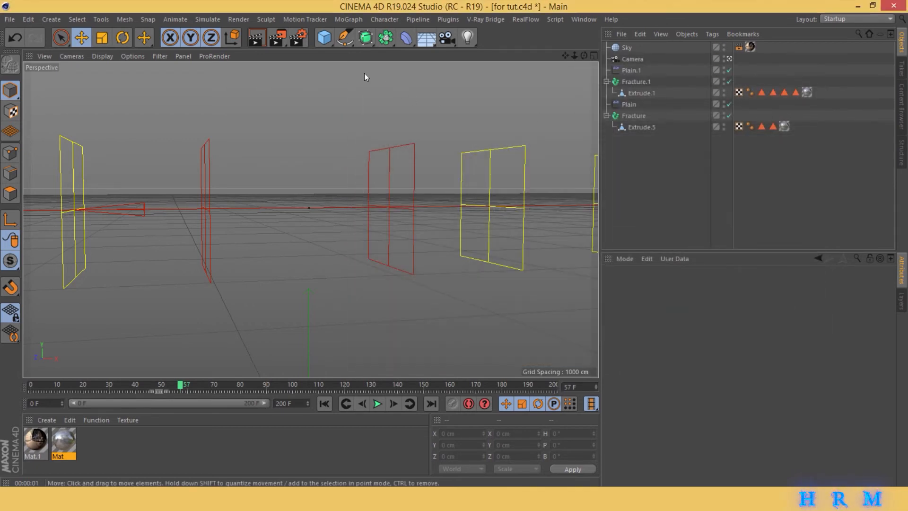
left_click(278, 37)
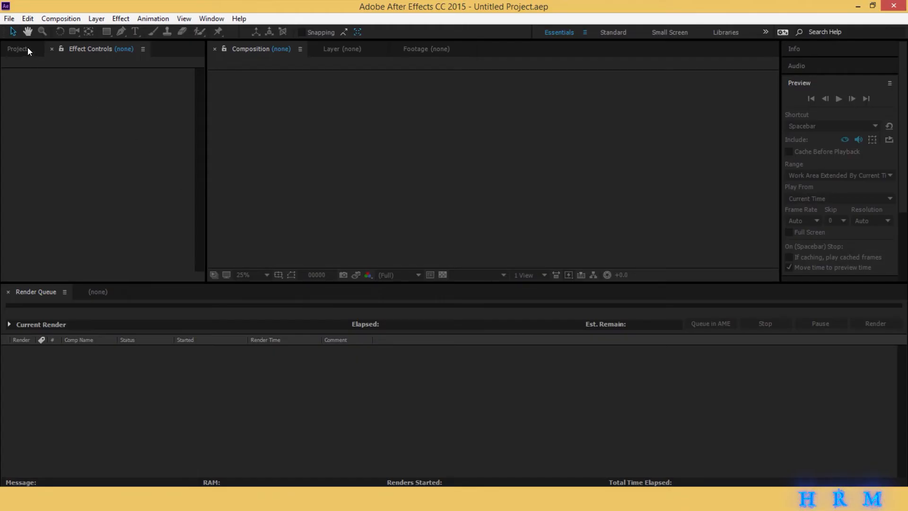
- Switch to After Effects and import the rendered frames from hw0050 in the huawei folder as a PNG sequence
left_click(19, 49)
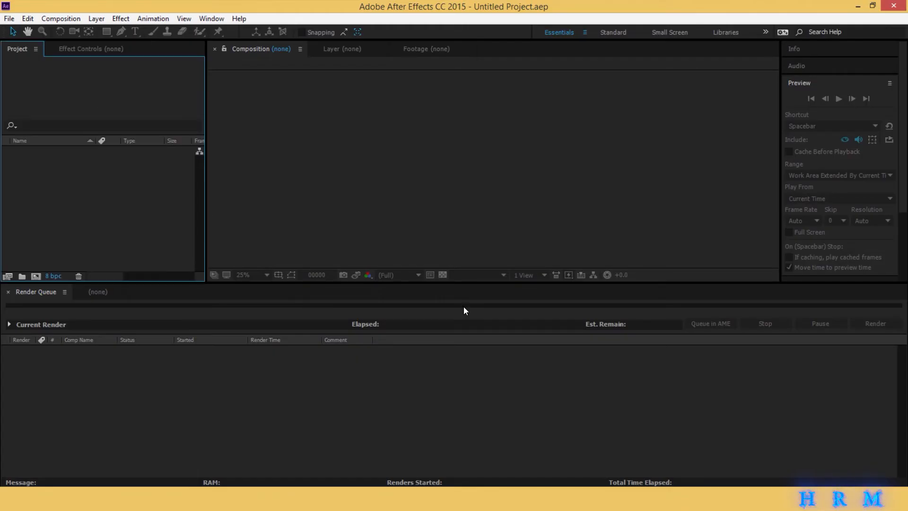
double_click(166, 195)
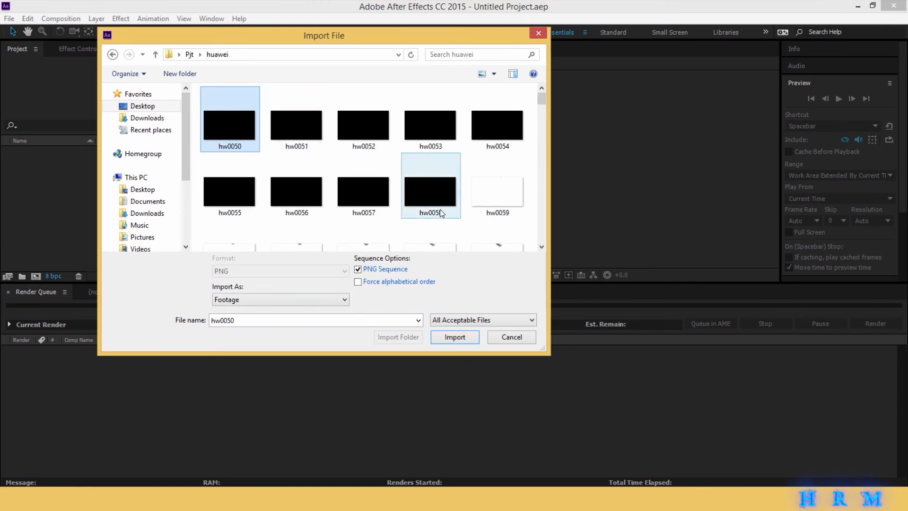
left_click(455, 336)
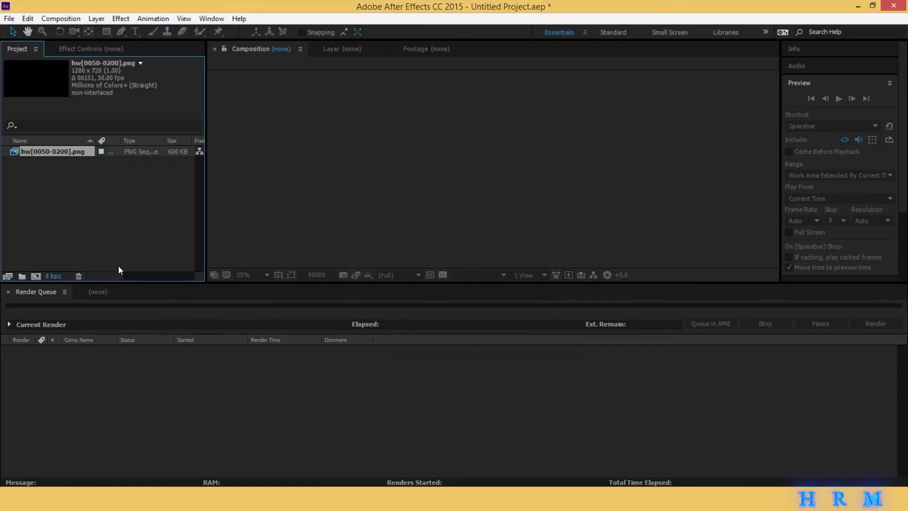
- Create a composition from the hw PNG sequence, enlarge the composition view to fit, and preview the logo animation
left_click(95, 292)
left_click_drag(42, 154, 451, 163)
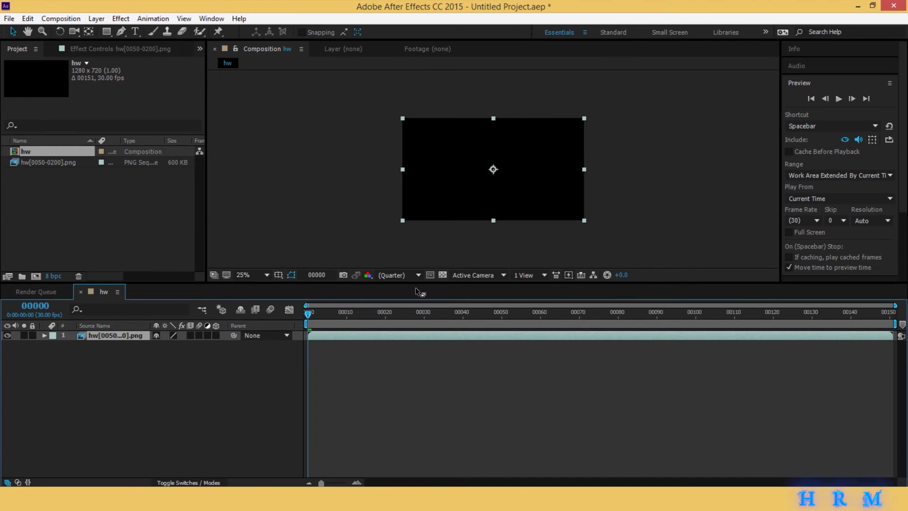
left_click_drag(415, 285, 417, 337)
left_click(265, 328)
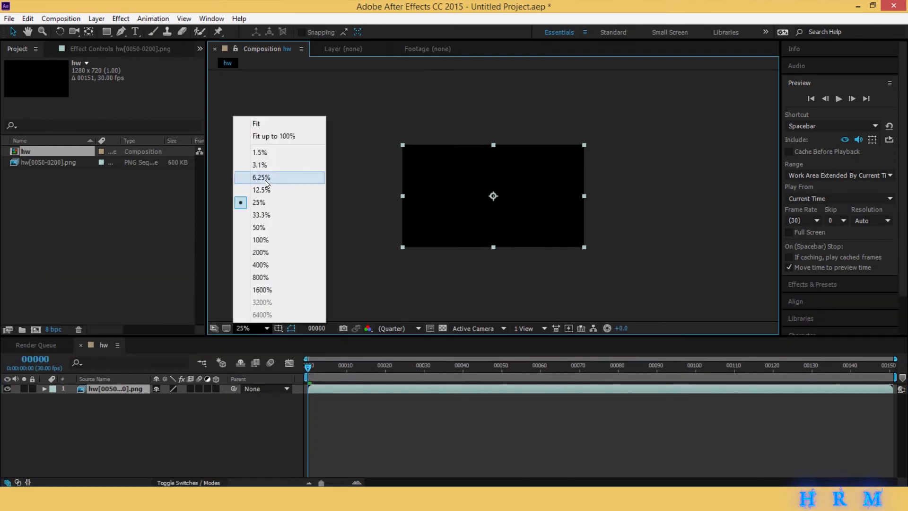
left_click(263, 122)
left_click(247, 151)
key("space")
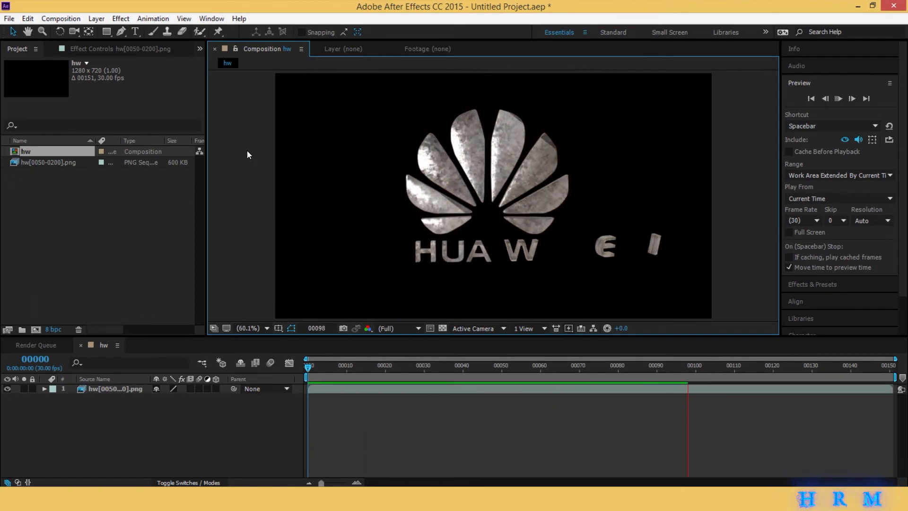
- Import the Banner-1 image from the ElectroniC folder and place it as a background layer beneath the hw sequence
left_click(154, 243)
double_click(155, 245)
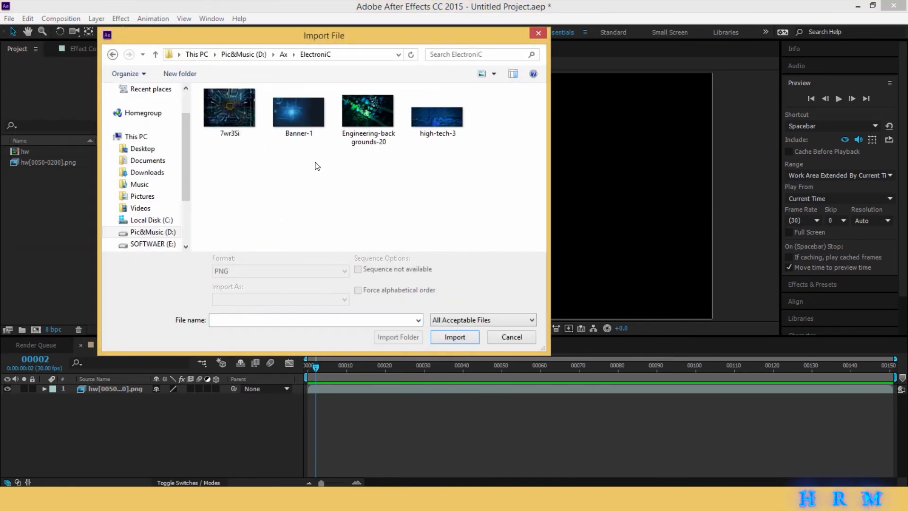
double_click(296, 117)
left_click_drag(42, 152, 434, 433)
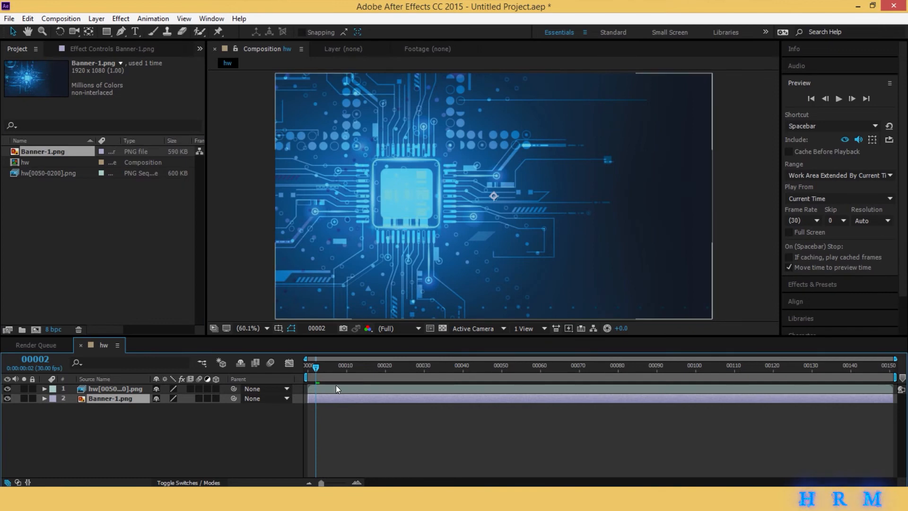
- Scale the Banner-1 background up slightly and shift it so the chip sits closer to the centre of the frame
scroll(395, 248, "down", 1)
scroll(395, 252, "down", 1)
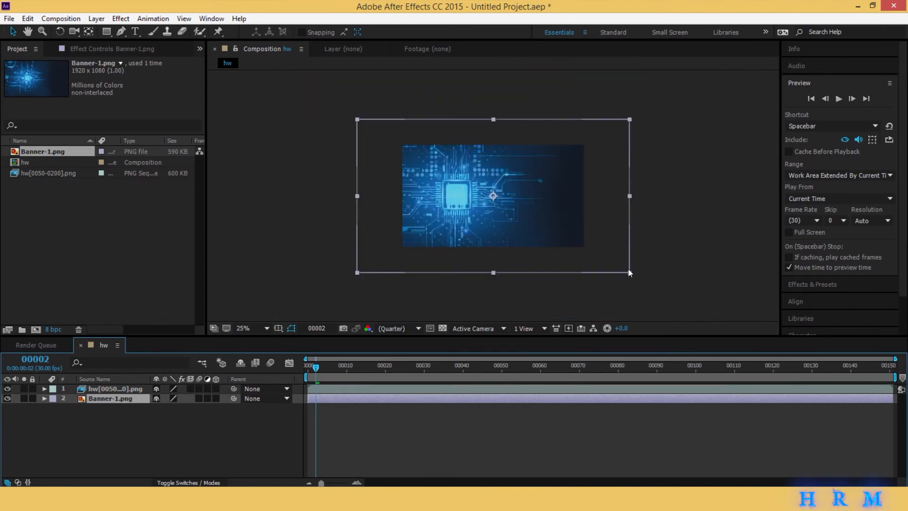
mouse_move(629, 273)
left_mouse_down()
mouse_move(621, 260)
mouse_move(644, 287)
mouse_move(646, 269)
mouse_move(566, 268)
mouse_move(620, 267)
left_mouse_up()
scroll(567, 244, "up", 1)
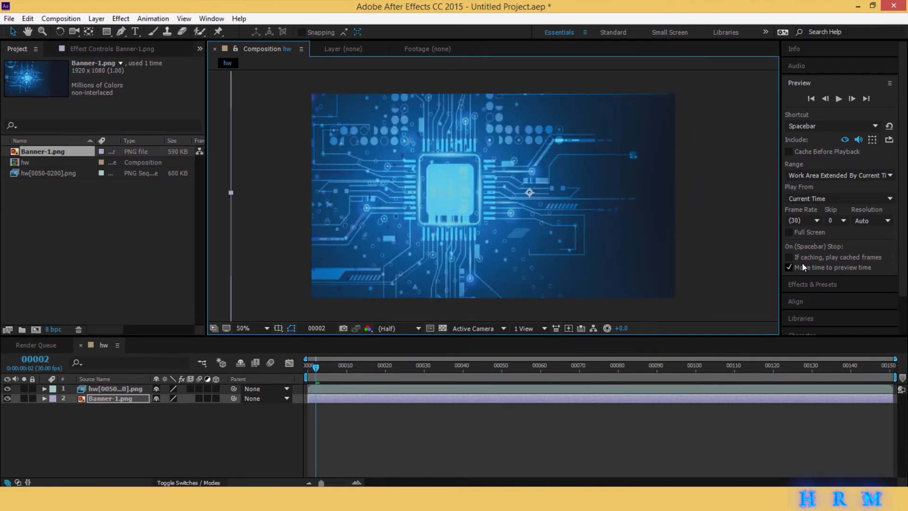
- Apply the Camera Lens Blur effect from Blur & Sharpen to the Banner-1 layer
left_click(800, 285)
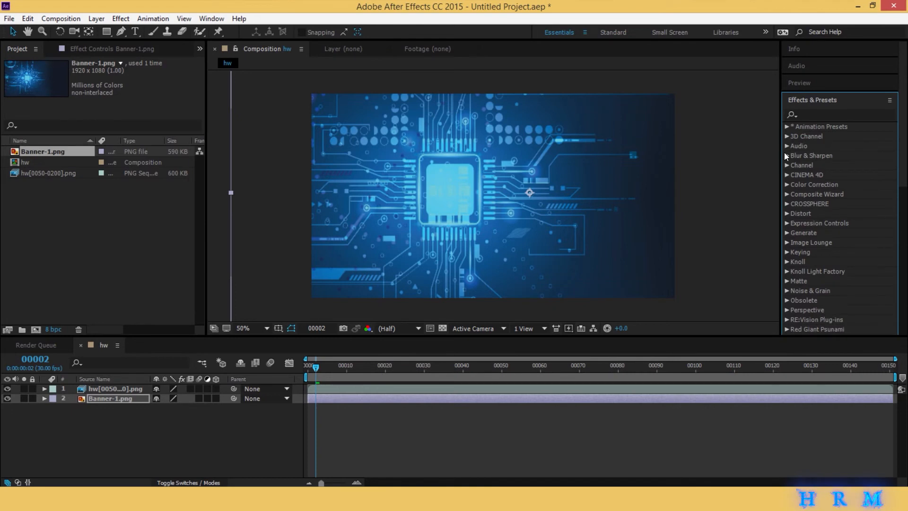
left_click(786, 156)
left_click_drag(834, 183, 418, 399)
- Try a blur radius of 7 on the Banner-1 background, and set the radius to 0
left_click(116, 84)
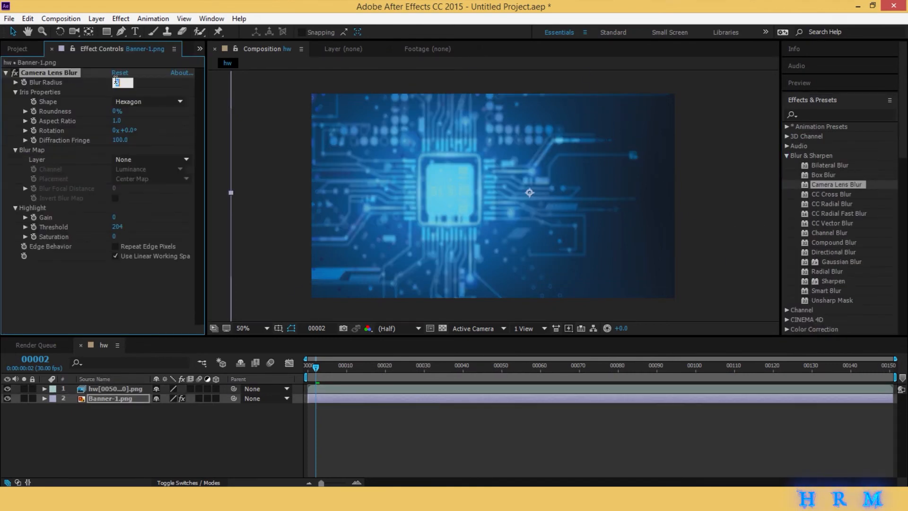
type("7")
key("Return")
left_click(116, 82)
type("0")
key("Return")
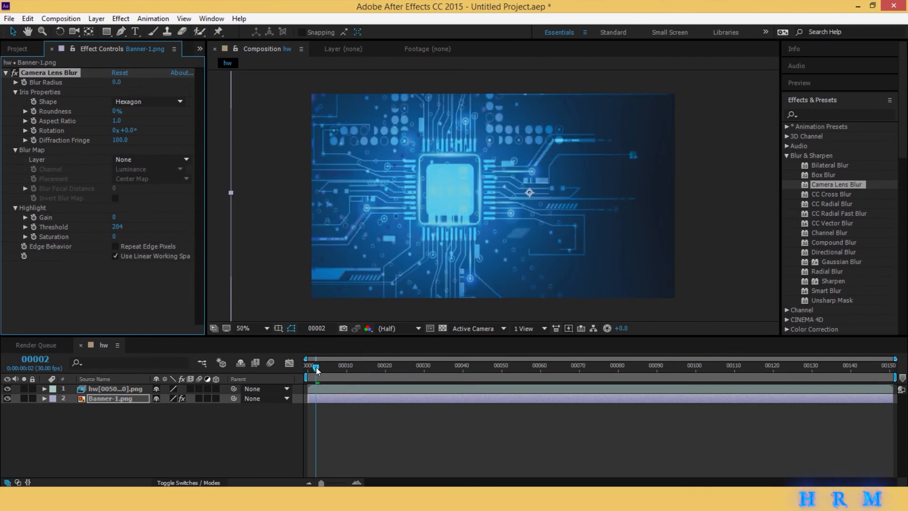
- Keyframe the Camera Lens Blur radius on Banner-1 from 0 up to 8 at frame 44 and preview the animation
left_click_drag(316, 367, 479, 377)
left_click(24, 83)
left_click(117, 83)
type("8")
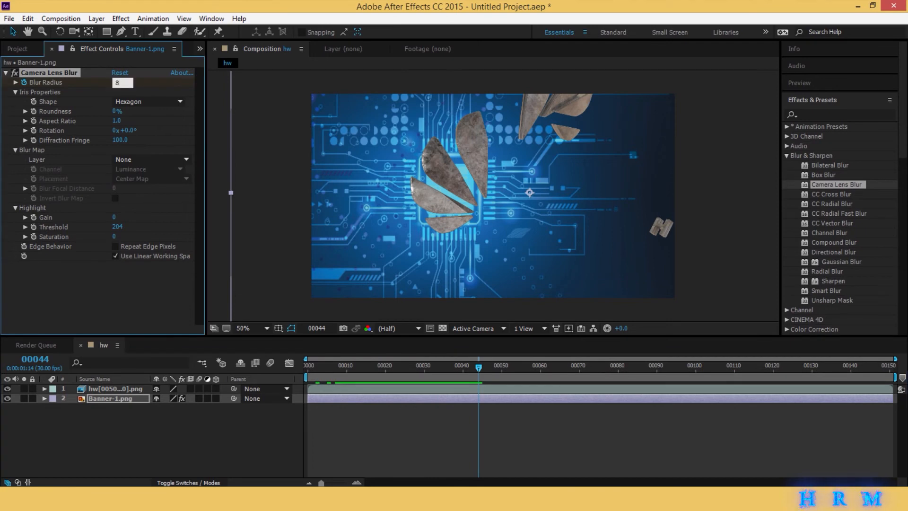
key("Return")
key("space")
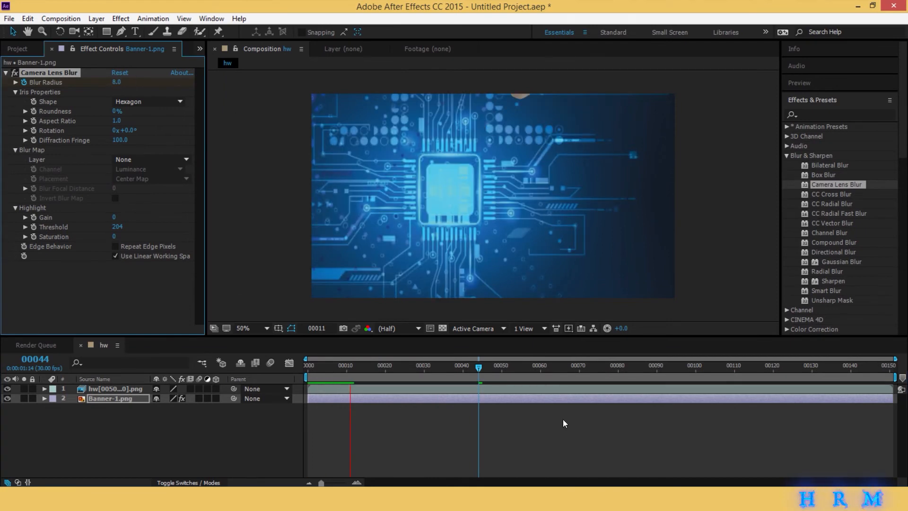
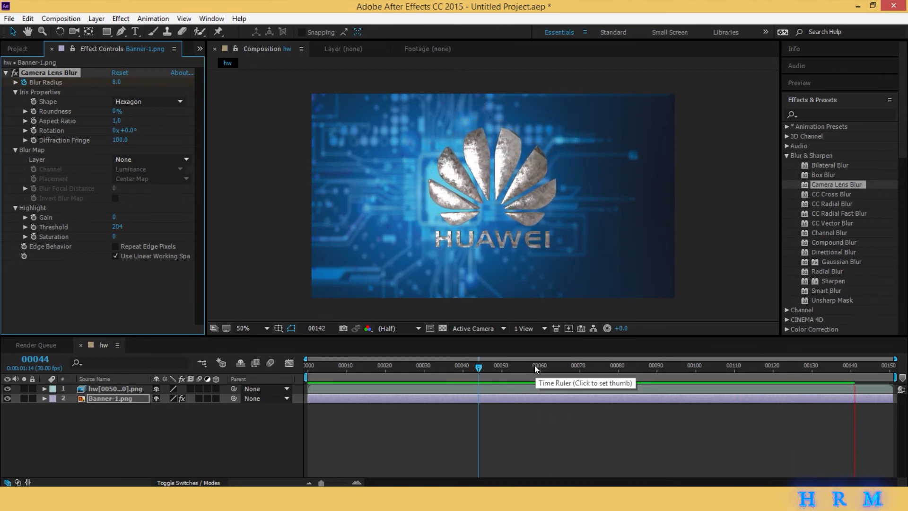
- Stop the preview and apply the CC Toner effect from Color Correction to the Banner-1 layer
left_click(511, 367)
key("space")
left_click(785, 155)
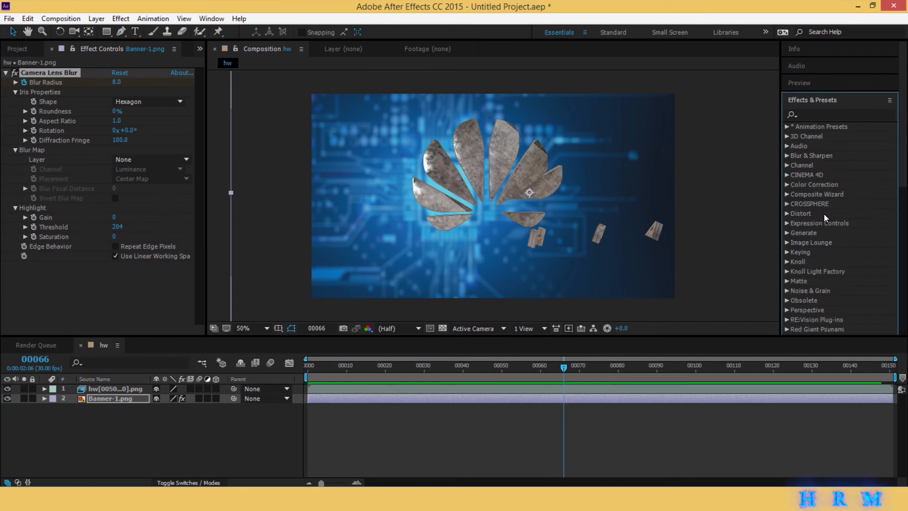
left_click(787, 184)
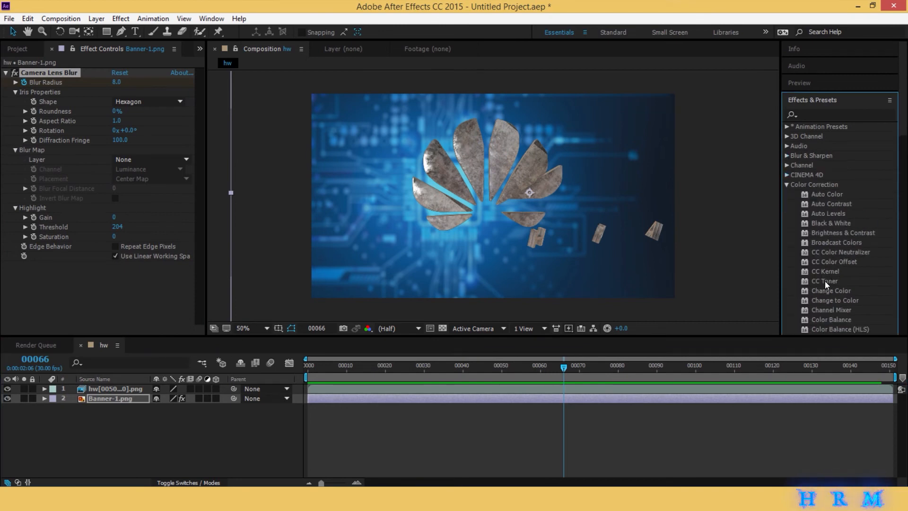
left_click_drag(825, 281, 599, 405)
- Set the CC Toner midtones on Banner-1 to the dark blue 313452
left_click(120, 301)
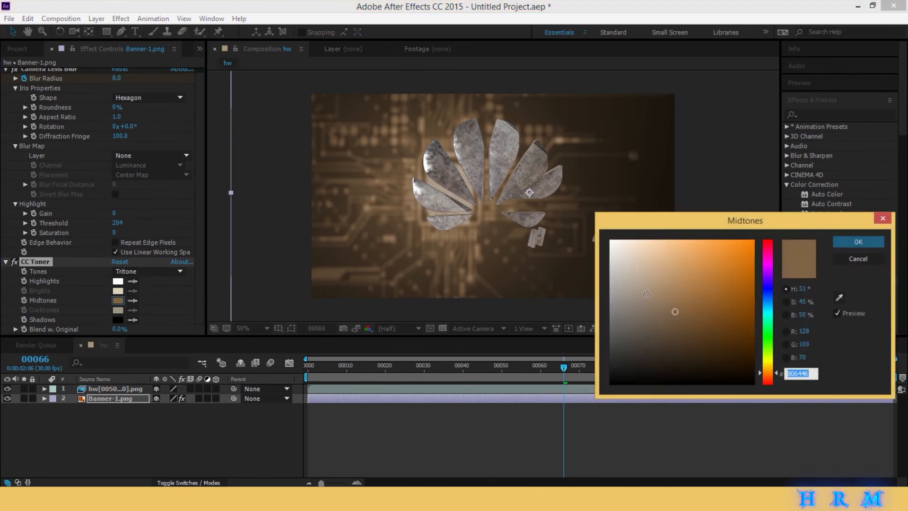
left_click(648, 297)
left_click(768, 289)
left_click(668, 338)
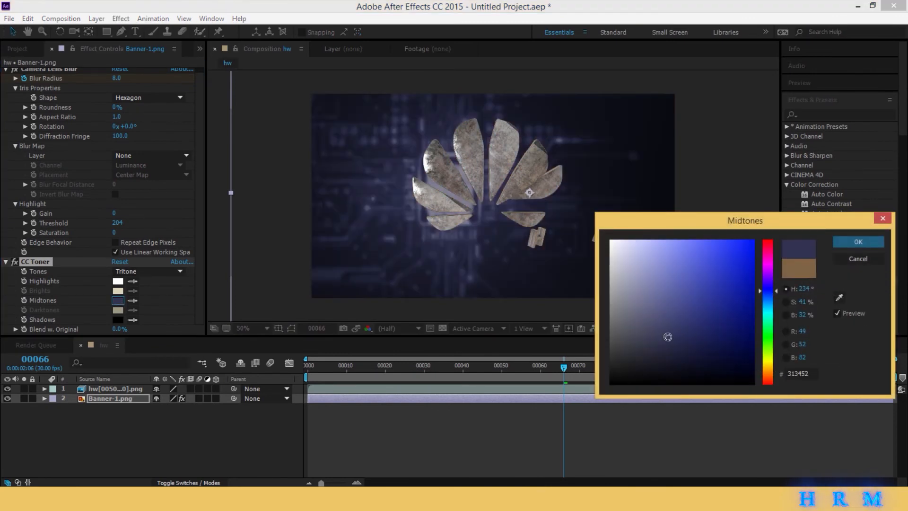
left_click(842, 242)
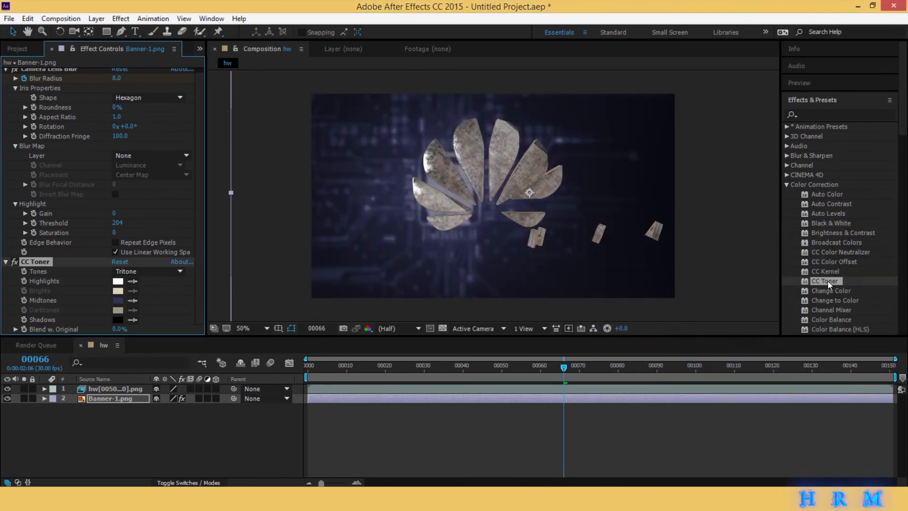
- Apply CC Toner to the hw logo sequence layer and set its midtones to the greyish blue 545C82
left_click(593, 386)
left_click_drag(593, 386, 593, 386)
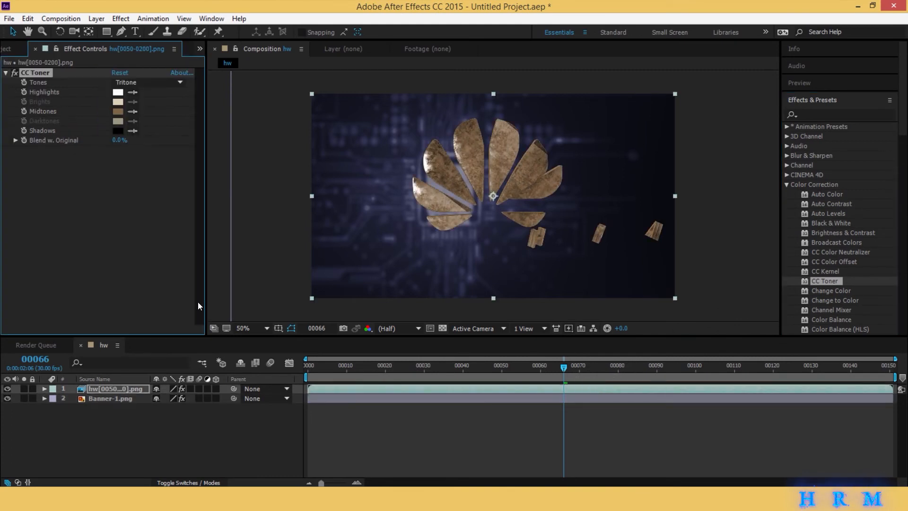
left_click(118, 112)
left_click(769, 290)
left_click(667, 326)
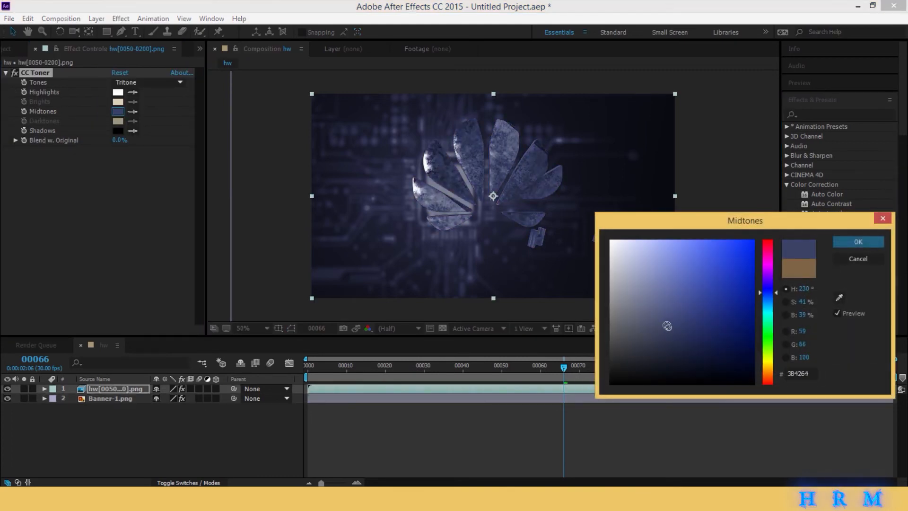
left_click_drag(667, 326, 660, 311)
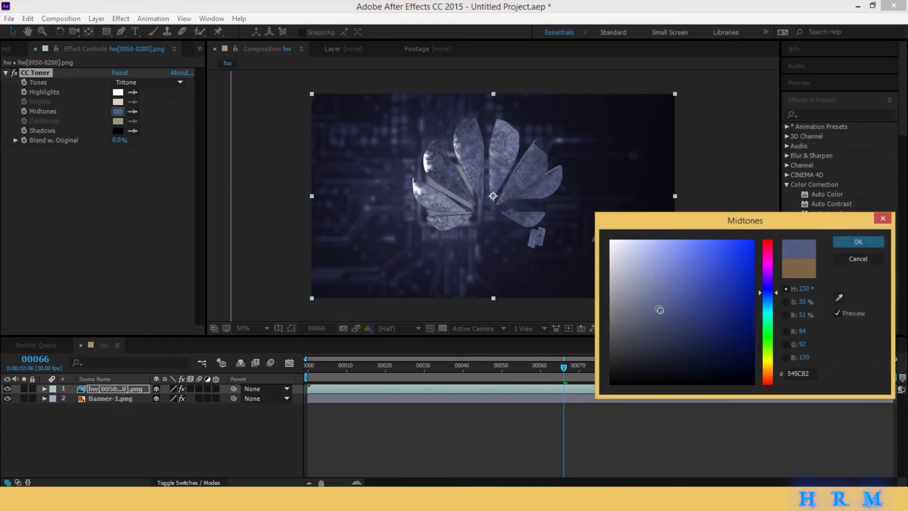
left_click(870, 242)
- Check the logo at frame 132, shift its CC Toner midtones to 515A87, and preview the composition
left_click_drag(565, 367, 822, 368)
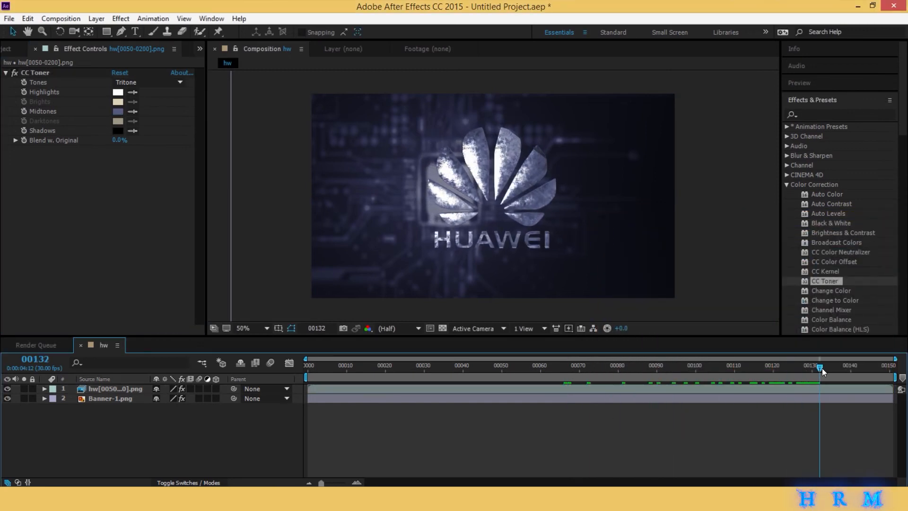
left_click(118, 113)
left_click_drag(661, 310, 668, 307)
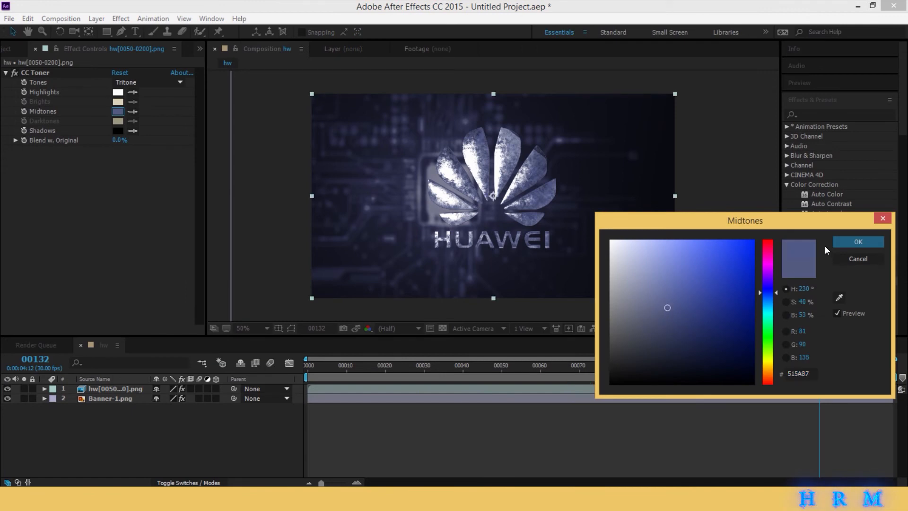
left_click(840, 243)
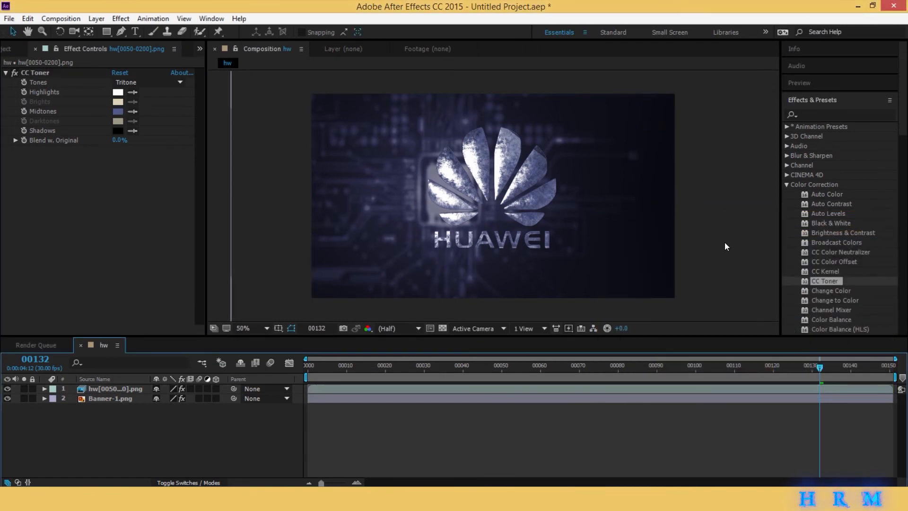
key("space")
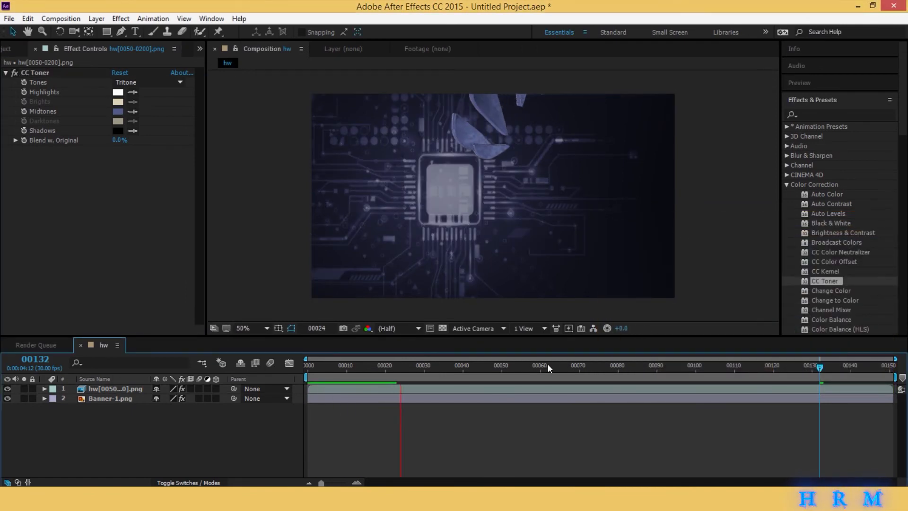
- Keyframe the Banner-1 scale at frame 0 and reduce it to 97.1, 109.0% at frame 150
left_click_drag(399, 370, 288, 368)
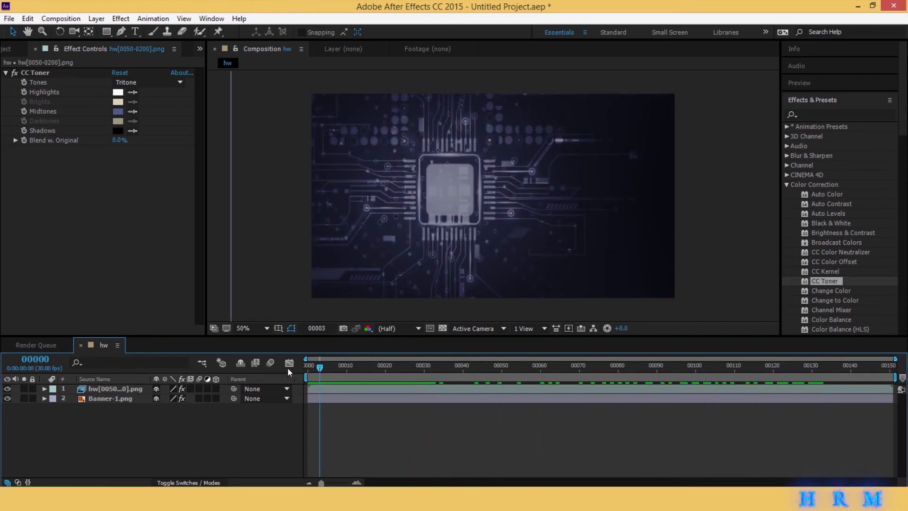
left_click(313, 399)
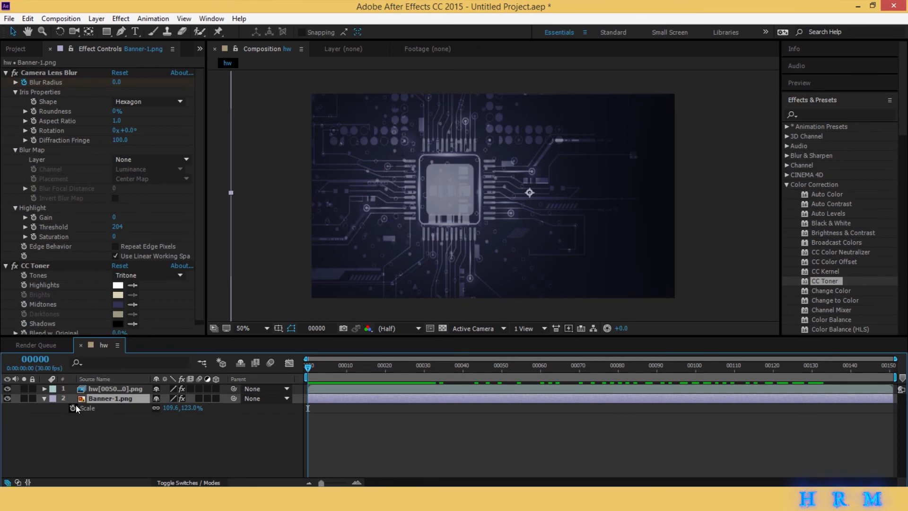
left_click(72, 407)
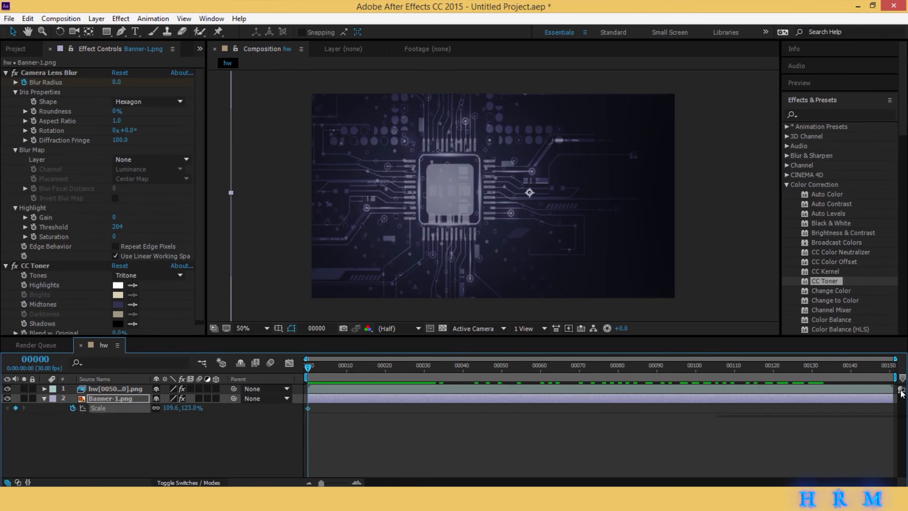
key("End")
left_click_drag(186, 407, 173, 403)
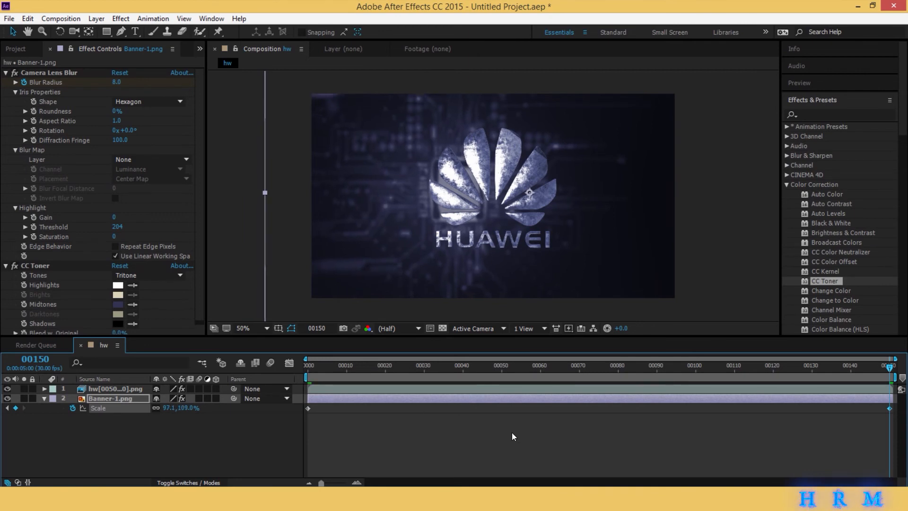
- Apply Easy Ease to the last Banner-1 scale keyframe and preview the animation
right_click(889, 409)
mouse_move(877, 403)
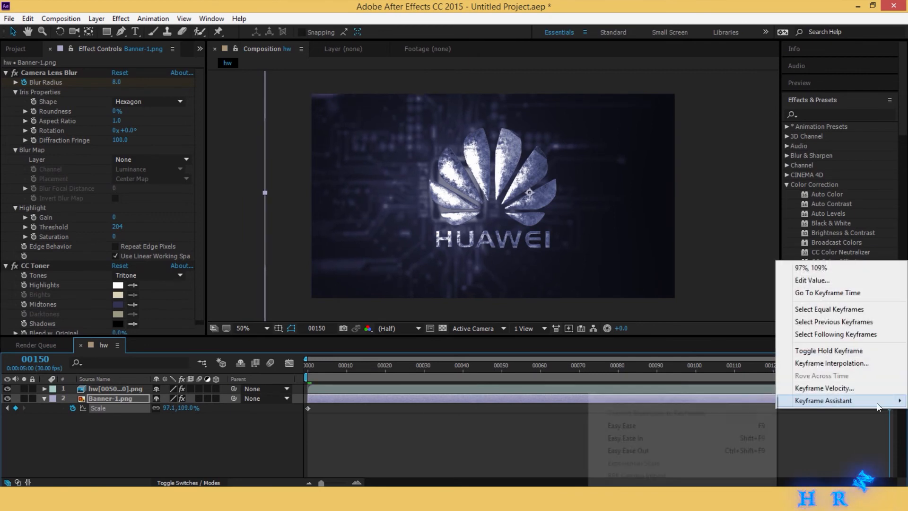
left_click(611, 424)
key("space")
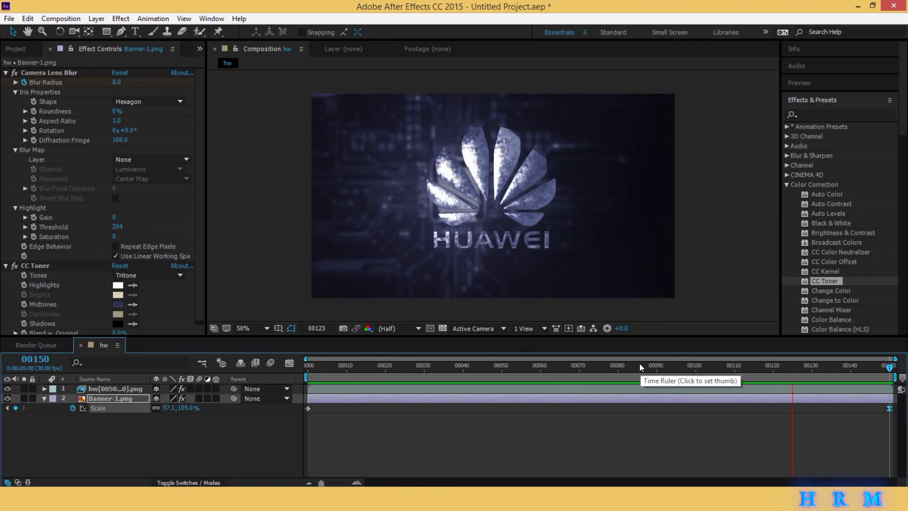
key("space")
- Create a white solid layer above the logo and background layers
left_click(122, 15)
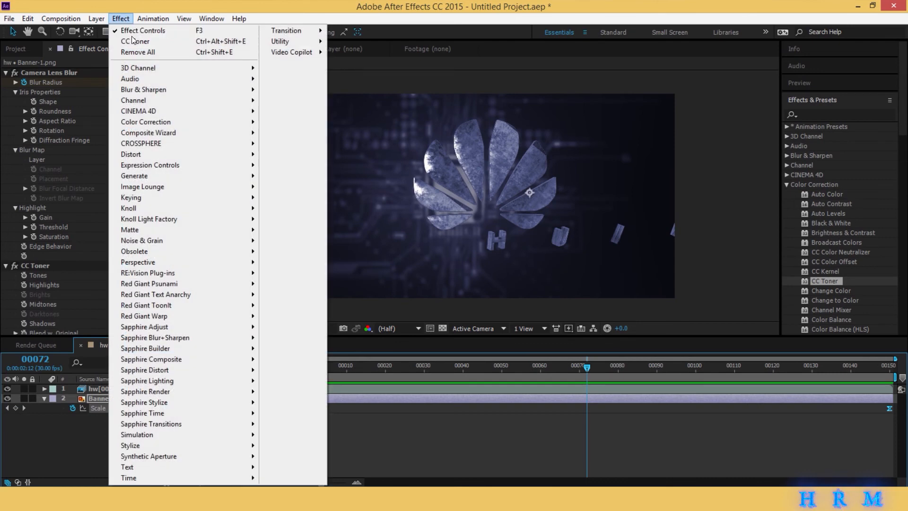
left_click(487, 432)
left_click(97, 18)
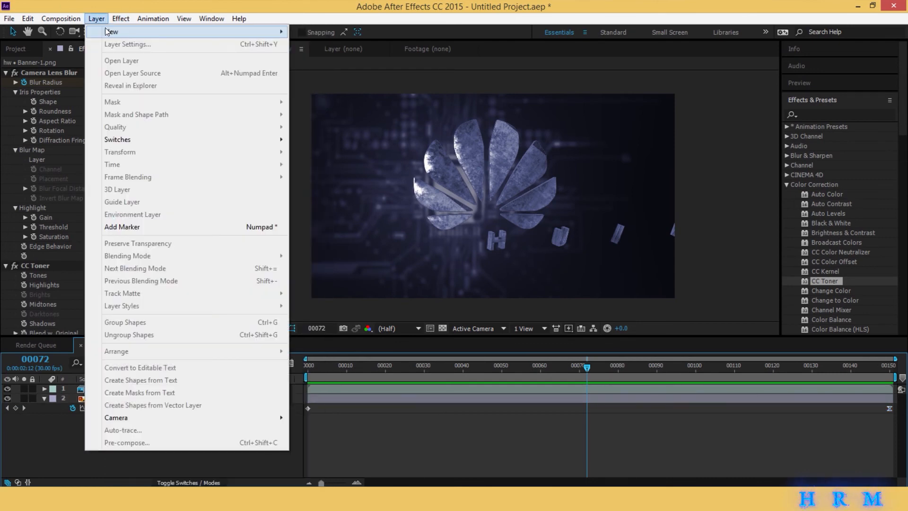
mouse_move(109, 25)
left_click(313, 44)
left_click(759, 350)
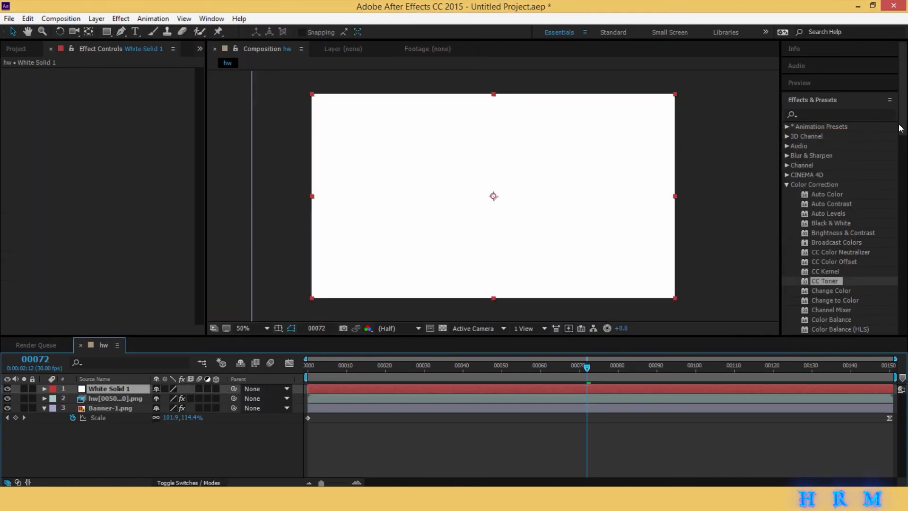
- Apply the Video Copilot Optical Flares effect to the white solid and set its render mode to On Transparent
left_click_drag(898, 128, 606, 388)
left_click(788, 288)
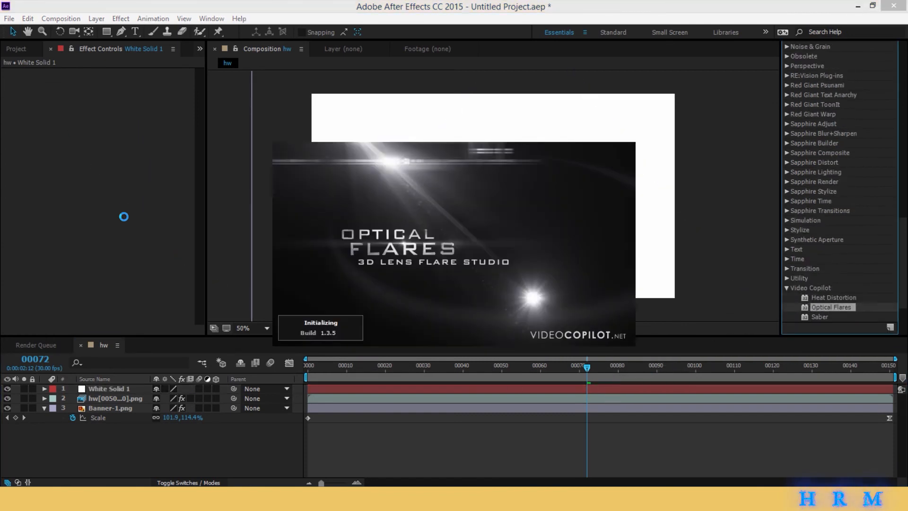
left_click(143, 271)
left_click(142, 297)
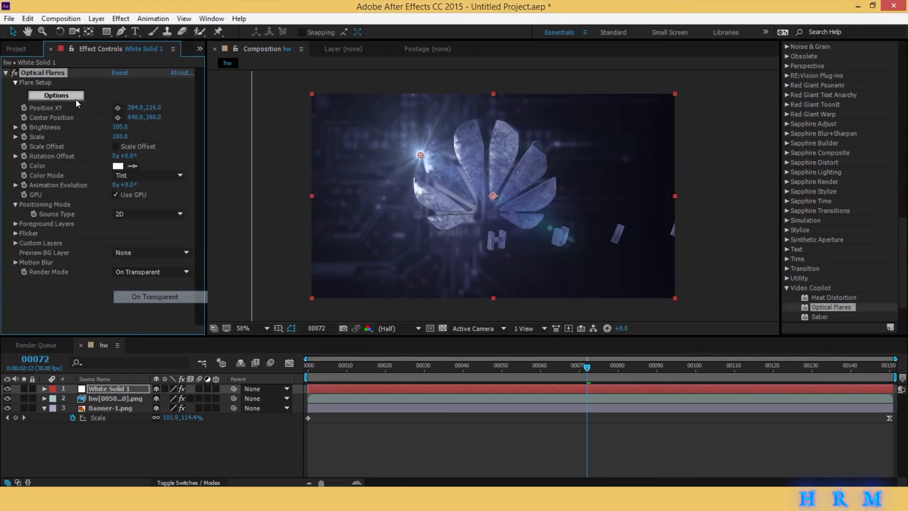
- Load the Dirty Anamorphic flare from the Motion Graphics presets in the Optical Flares options
left_click(57, 95)
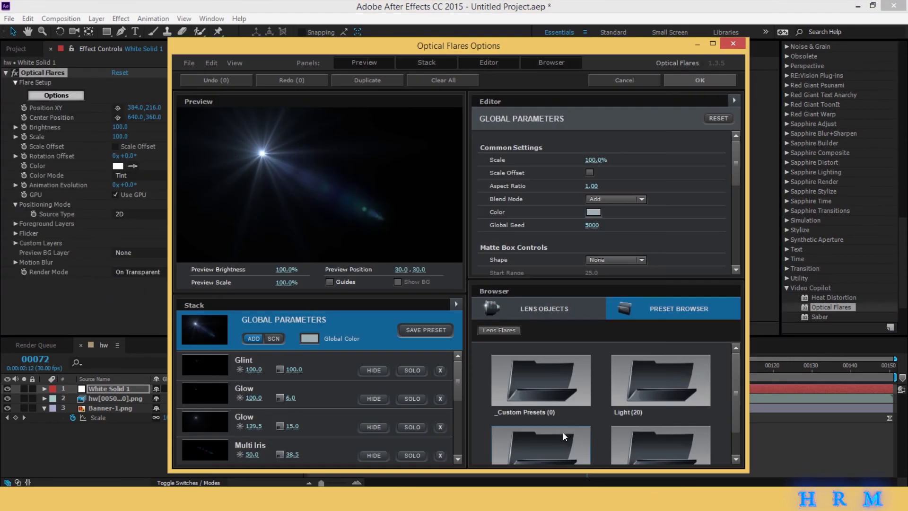
double_click(563, 432)
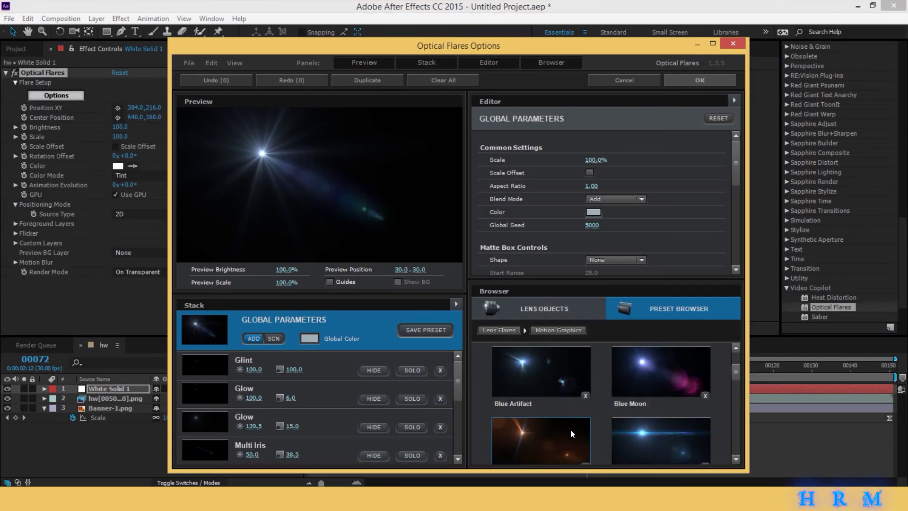
scroll(571, 430, "down", 5)
left_click(570, 421)
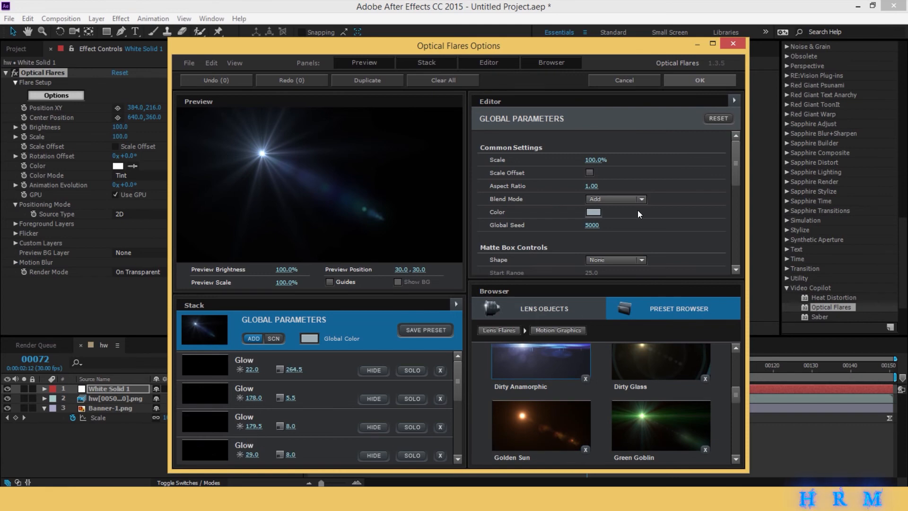
left_click(698, 78)
- Move the flare's light source outside the left edge of the frame, to about -362, 516
left_click_drag(421, 155, 155, 232)
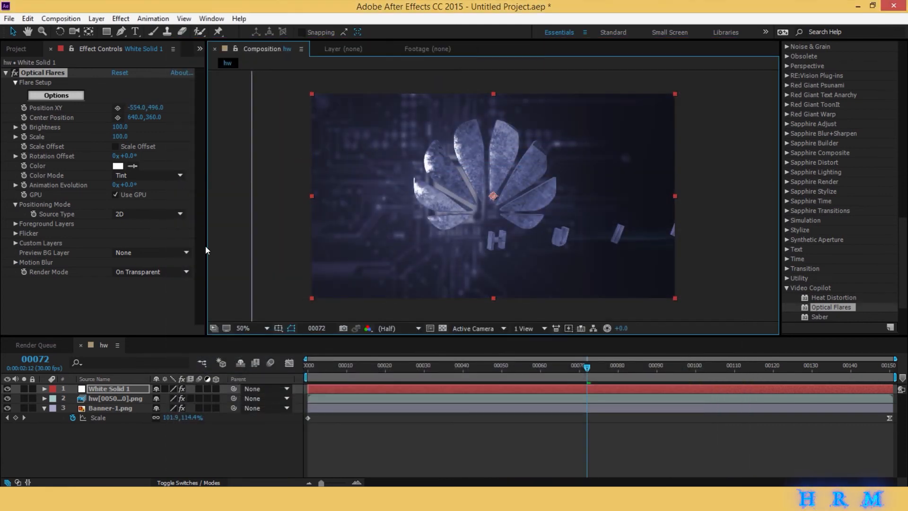
left_click_drag(434, 366, 482, 367)
scroll(383, 273, "down", 1)
mouse_move(325, 215)
left_mouse_down()
mouse_move(376, 212)
mouse_move(351, 217)
left_mouse_up()
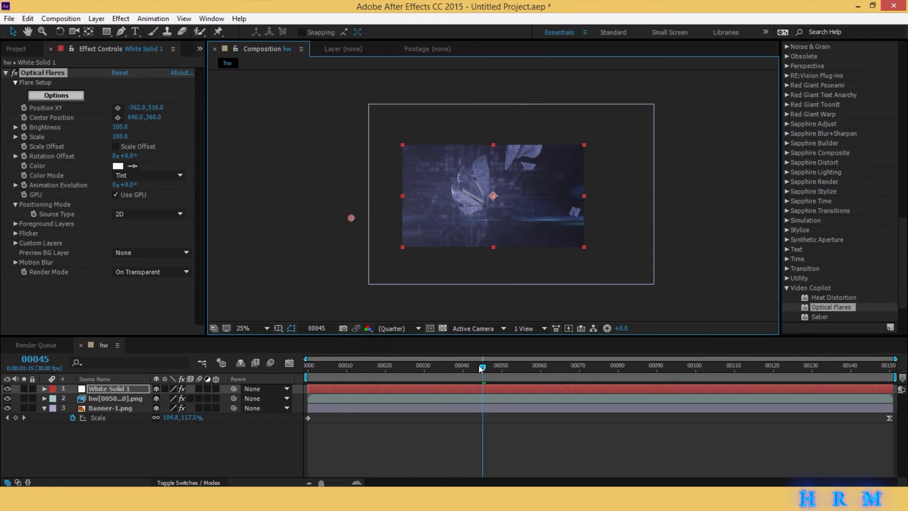
- Keyframe the flare's Position XY at frame 0, move it to about -702, 516 at frame 150, and preview the animation
left_click(239, 386)
key("Home")
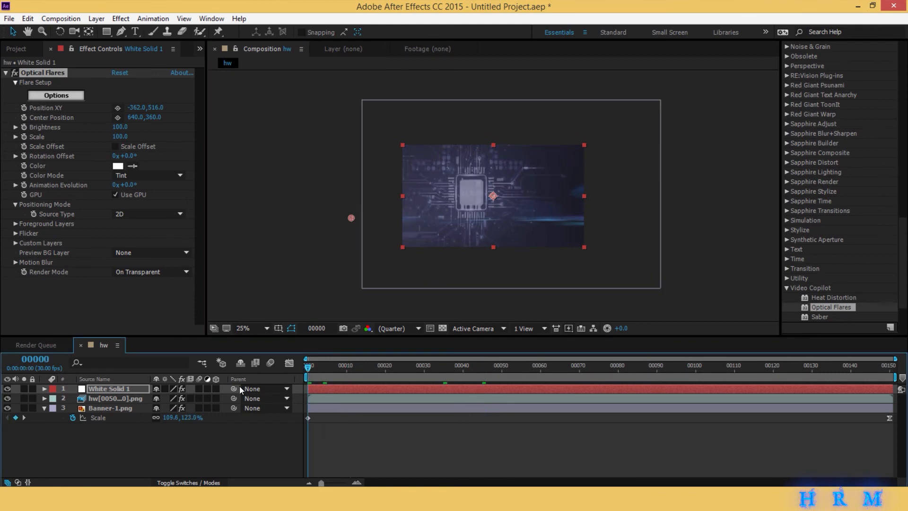
left_click(25, 109)
left_click_drag(790, 367, 892, 367)
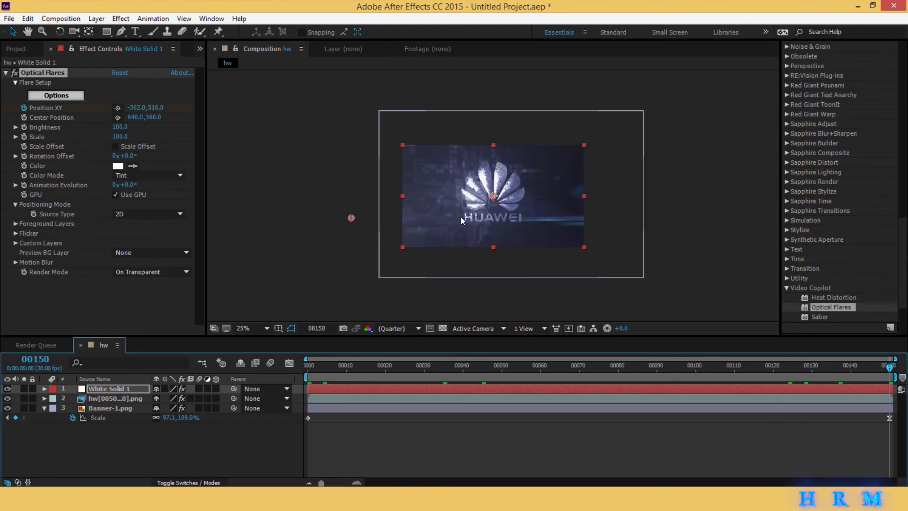
left_click_drag(347, 219, 305, 219)
key(".")
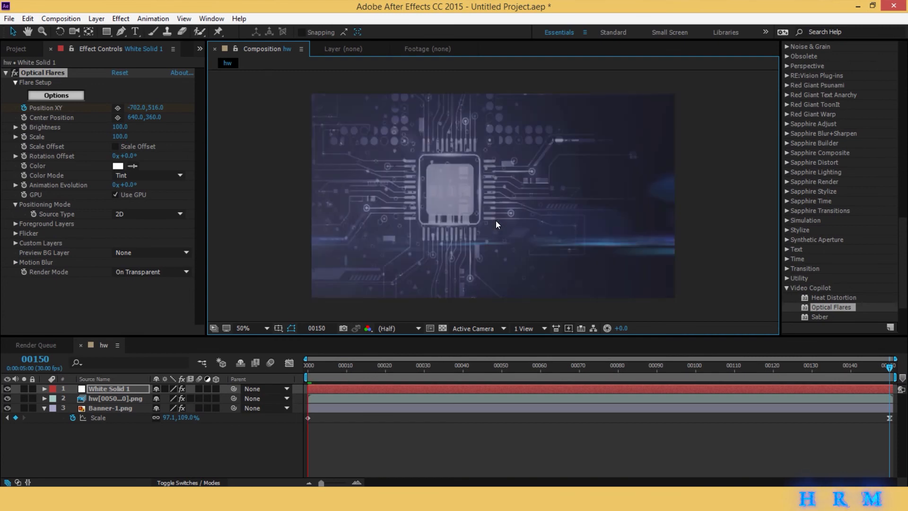
key("space")
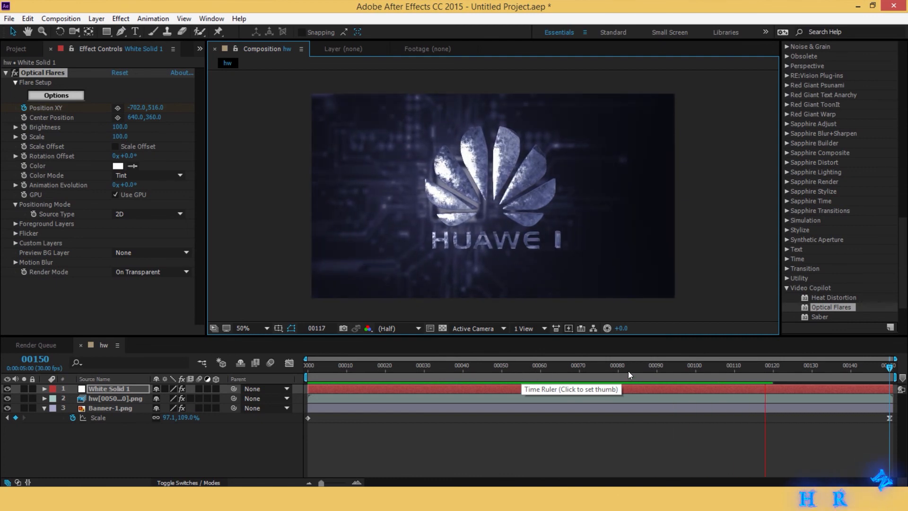
left_click(514, 371)
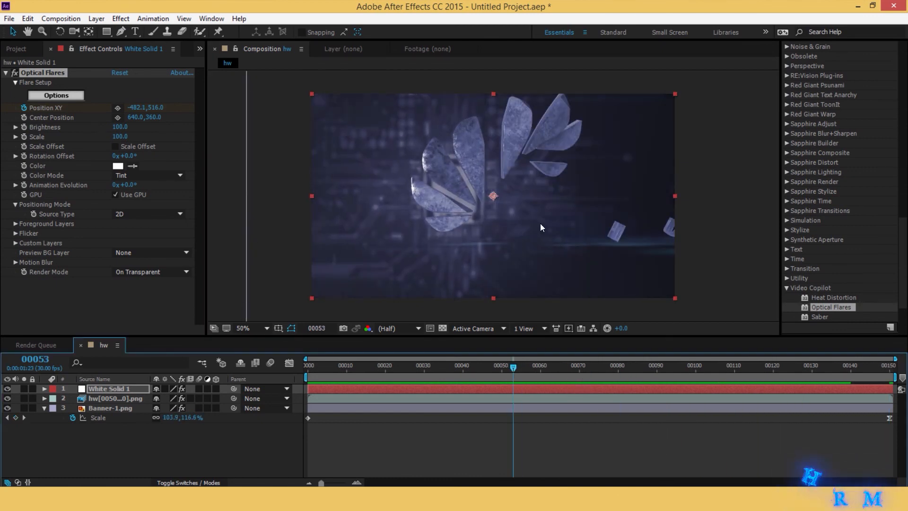
- Set the project's color depth to 16 bits per channel
left_click(25, 46)
left_click(50, 331)
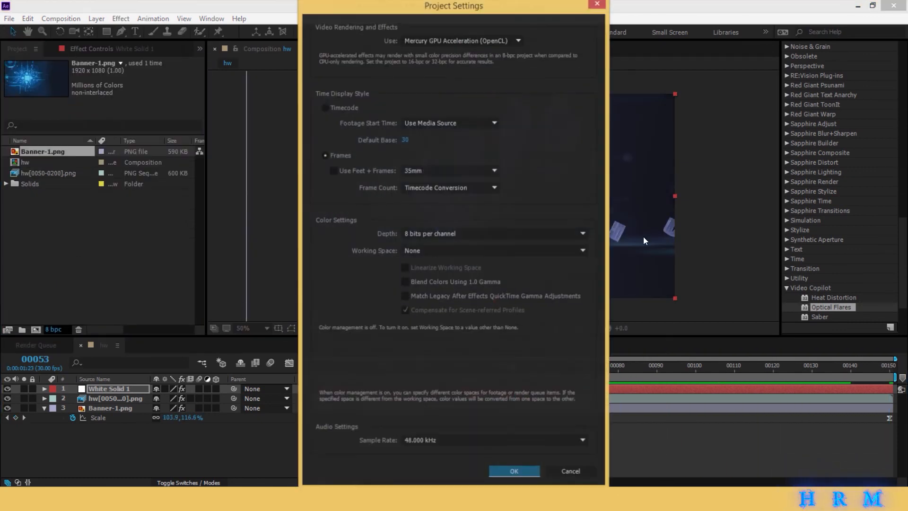
left_click(442, 233)
left_click(448, 259)
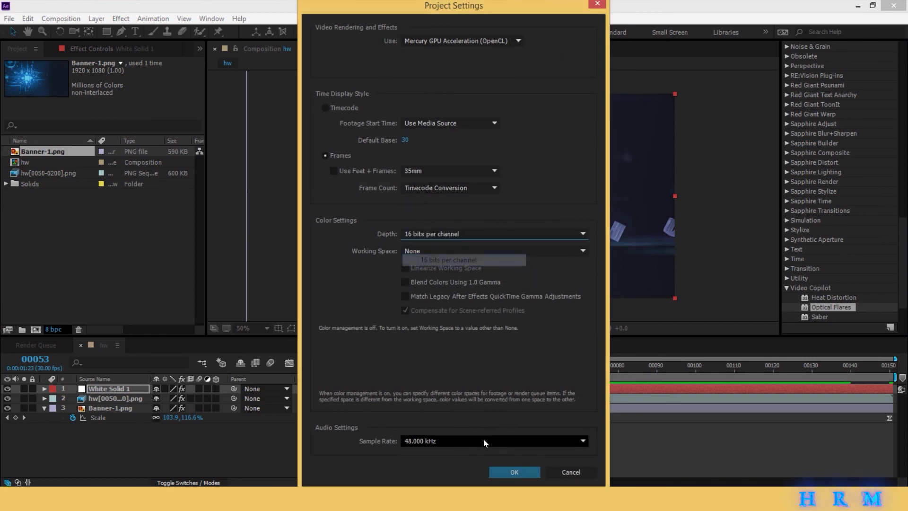
left_click(501, 471)
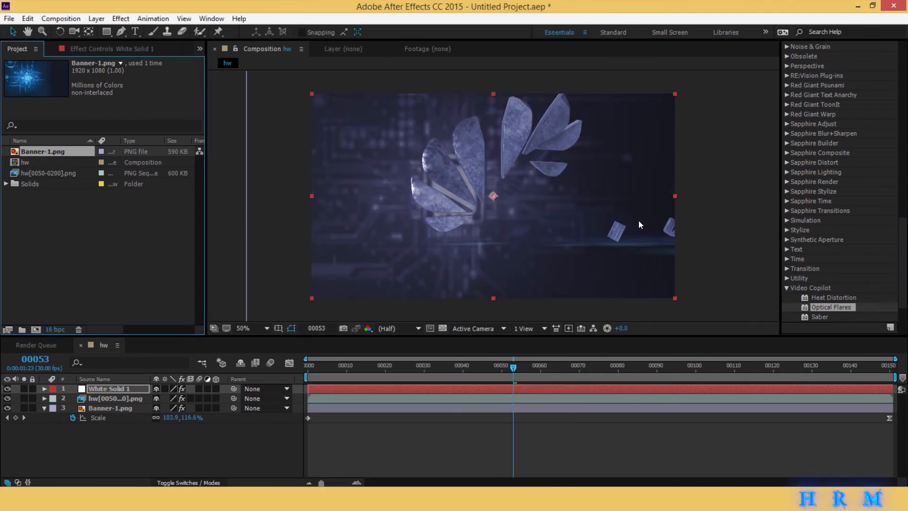
- Preview the composition with the moving flare and check the logo at frame 141
key("space")
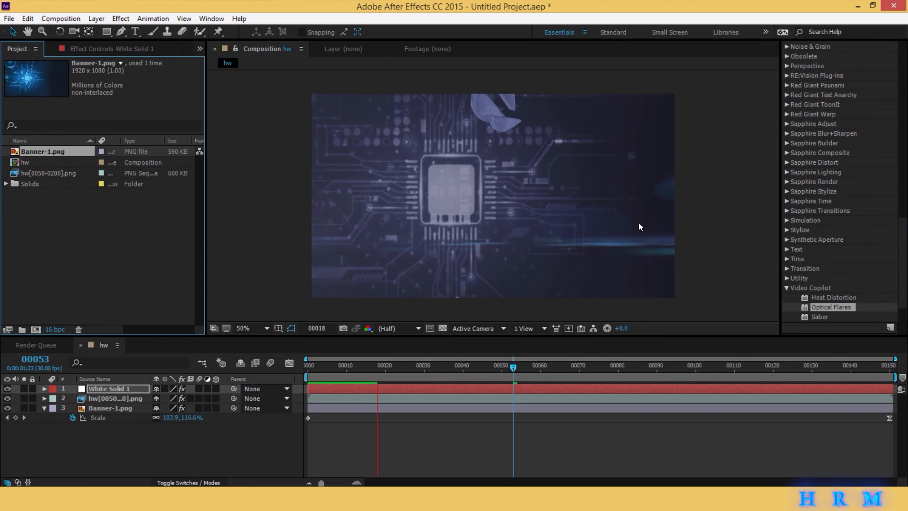
left_click_drag(380, 365, 856, 359)
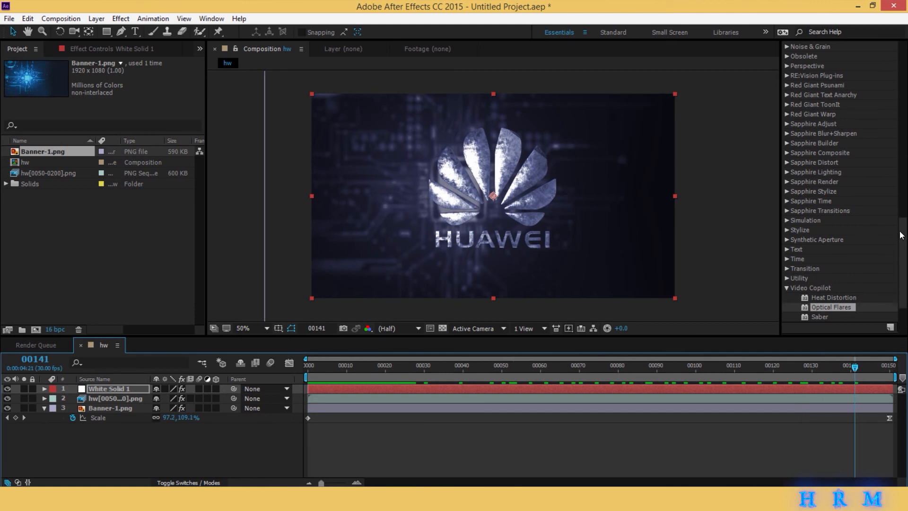
- Apply the Box Blur effect to the White Solid 1 layer, go to frame 14 and enable Repeat Edge Pixels
left_click_drag(901, 235, 889, 68)
left_click(785, 182)
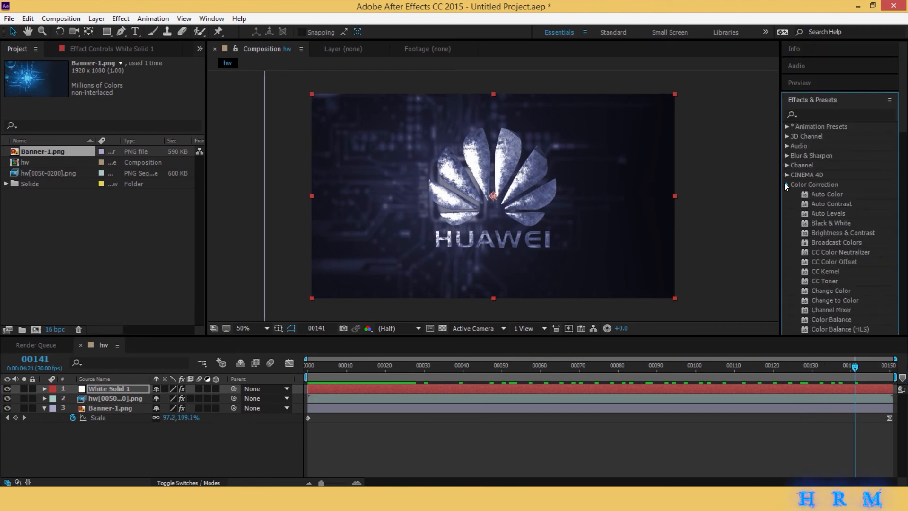
left_click(788, 155)
left_click_drag(824, 174, 621, 385)
left_click(363, 367)
left_click(115, 319)
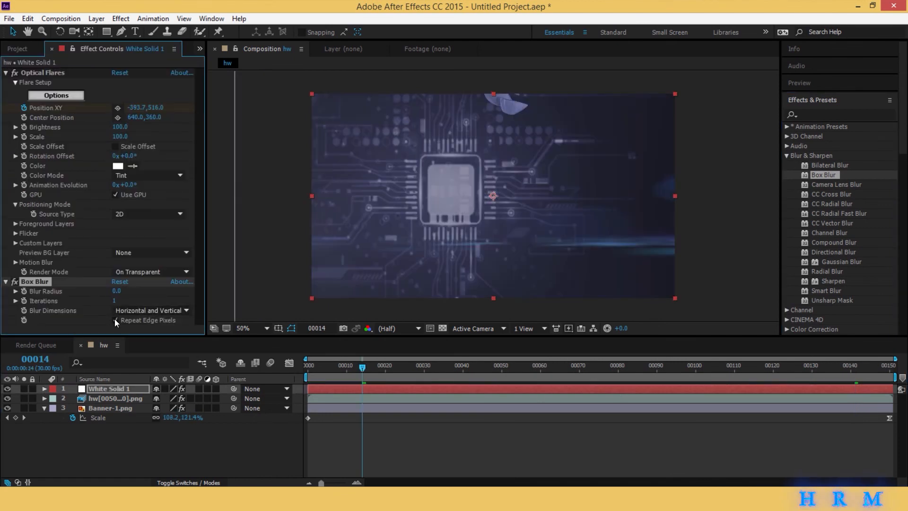
- Try a Blur Radius of 10 on the flare layer's Box Blur, and settle on 15
left_click(116, 291)
type("10")
key("Return")
left_click(118, 288)
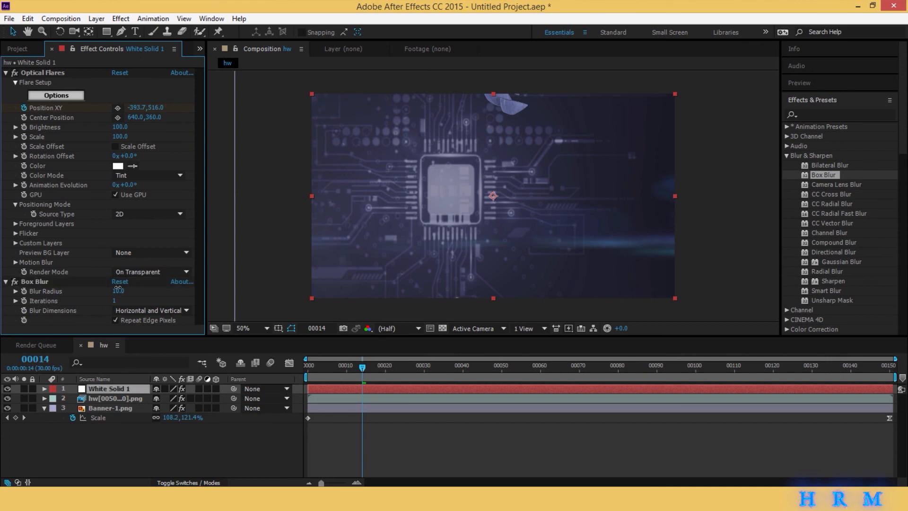
type("15")
key("Return")
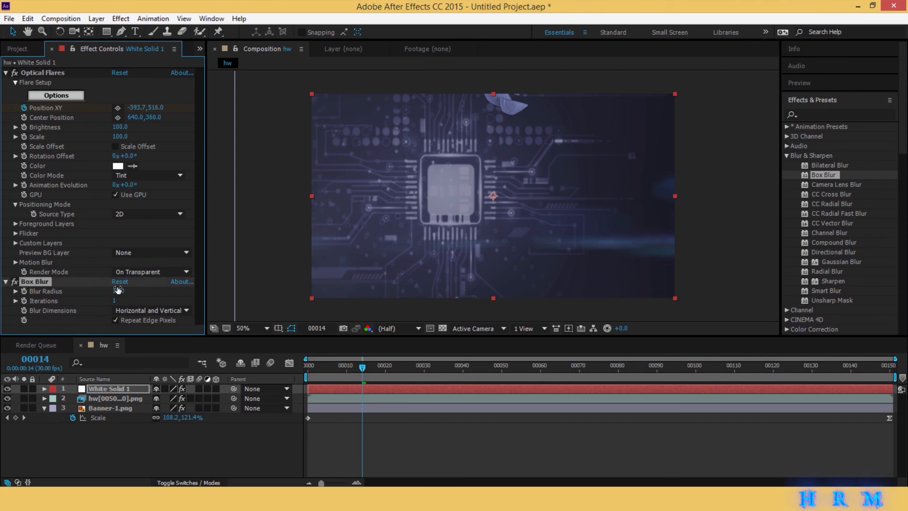
- Move the flare's Center Position to about 544, 180 and preview the animation, ending at frame 150
left_click(118, 117)
left_click(431, 144)
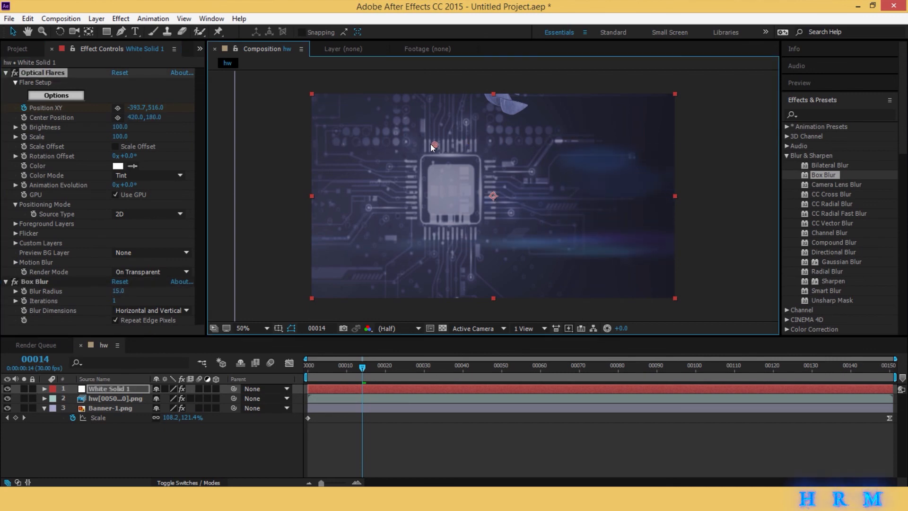
key("space")
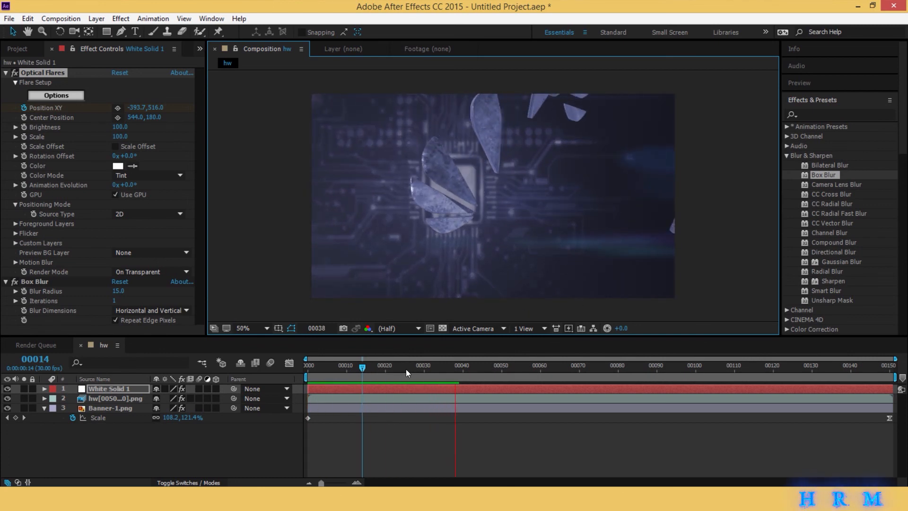
left_click_drag(406, 369, 890, 379)
left_click(685, 441)
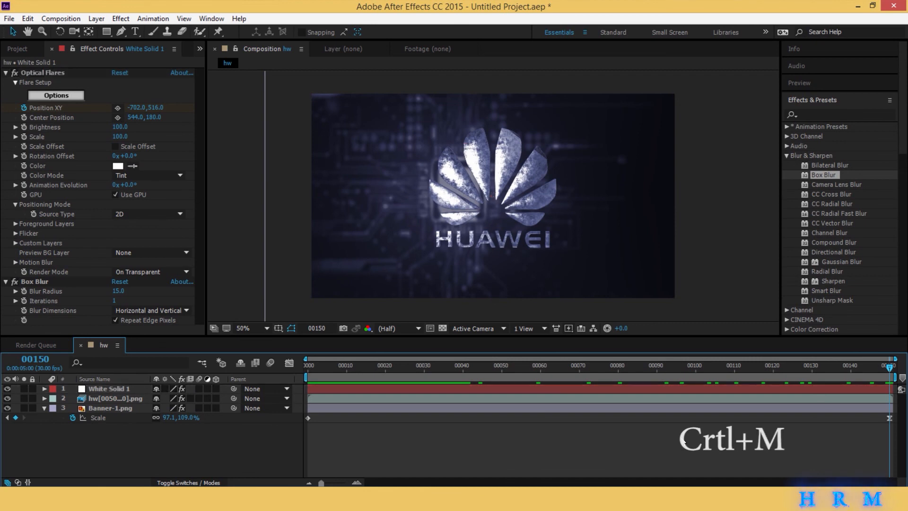
- Add the hw composition to the render queue and set its output module format to QuickTime
key("ctrl+m")
left_click(101, 421)
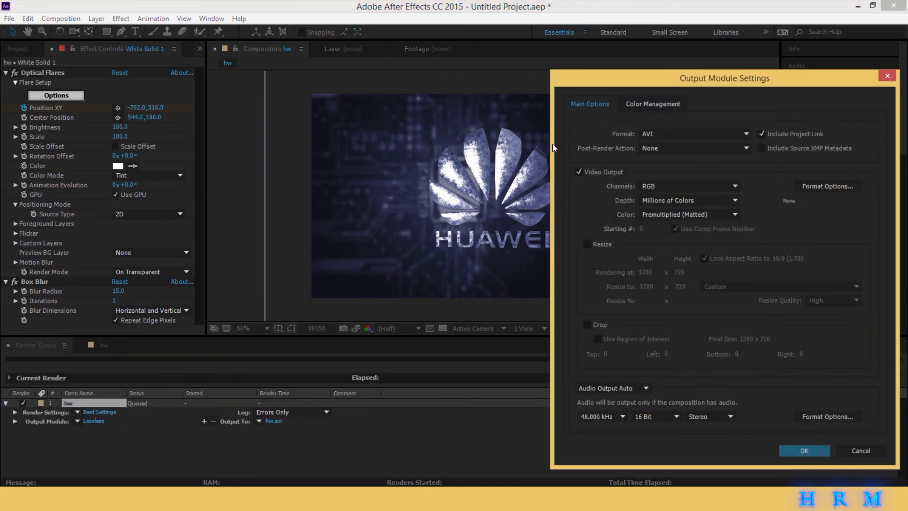
left_click(662, 134)
left_click(684, 259)
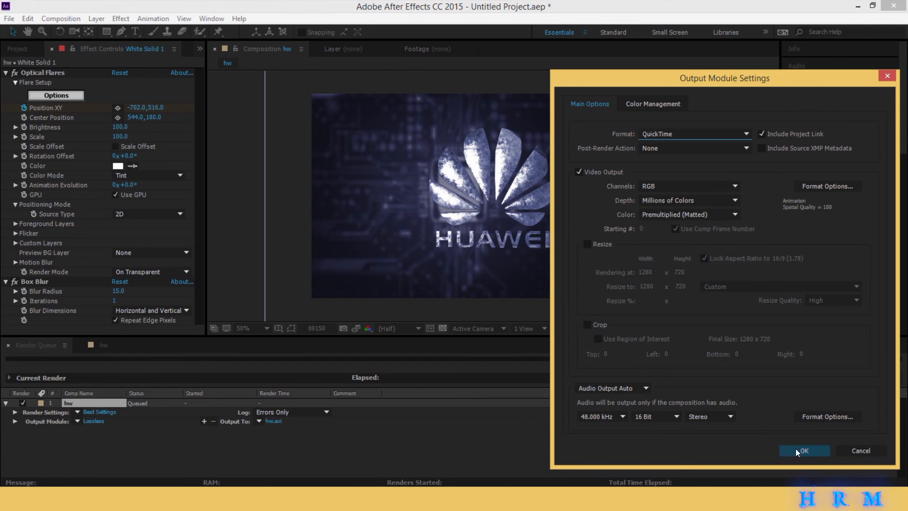
left_click(803, 450)
- Open the output destination settings for the queued hw render
left_click(275, 421)
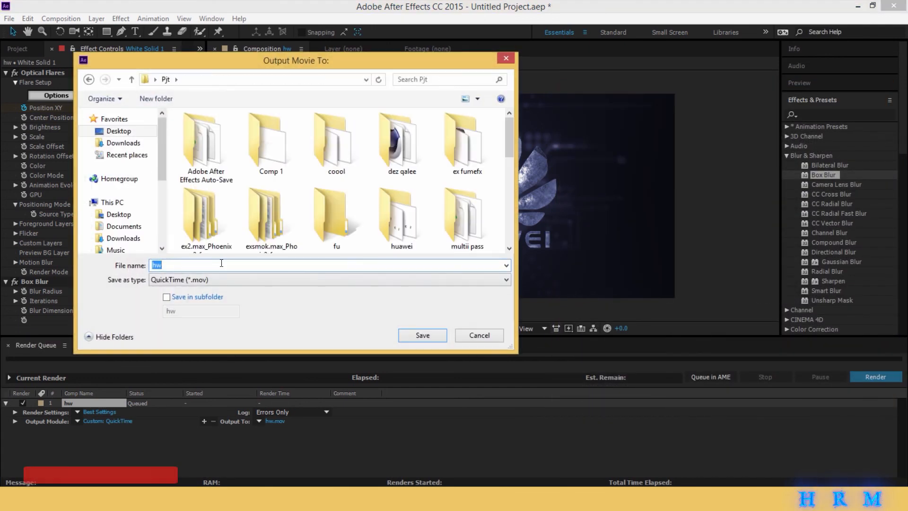